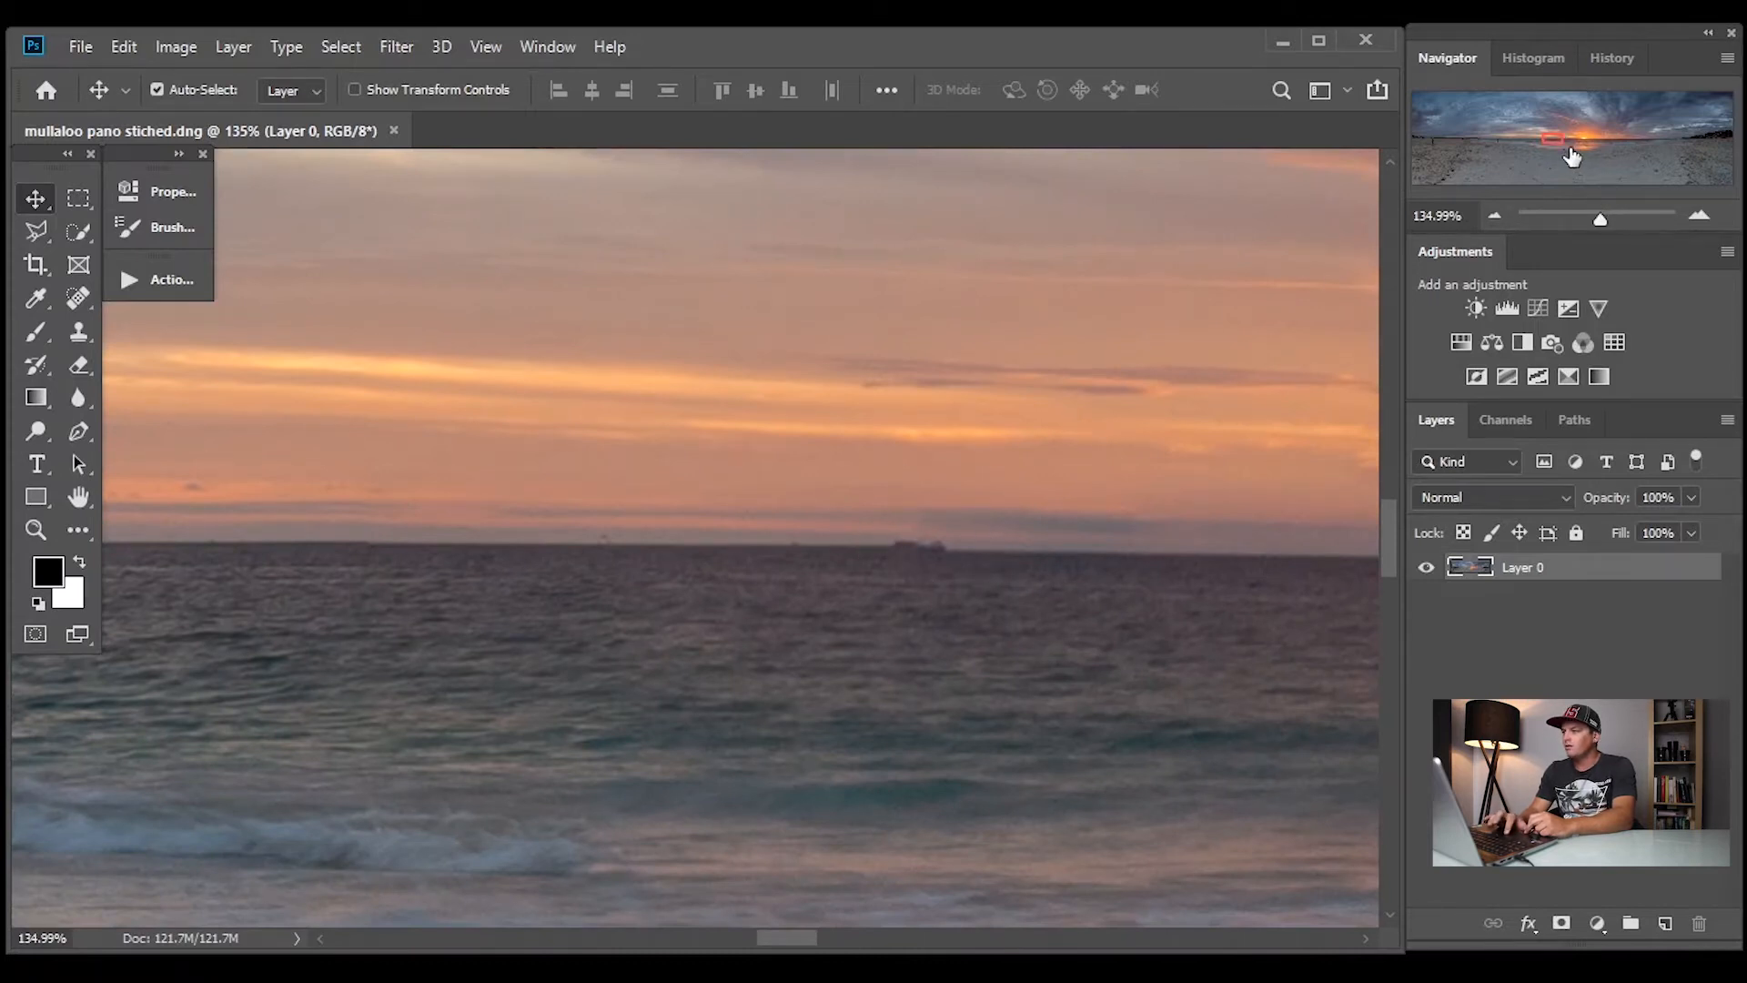
Inspect the horizon along the stitched panorama and duplicate its layer, hiding the original
left_click_drag(1555, 135, 1521, 137)
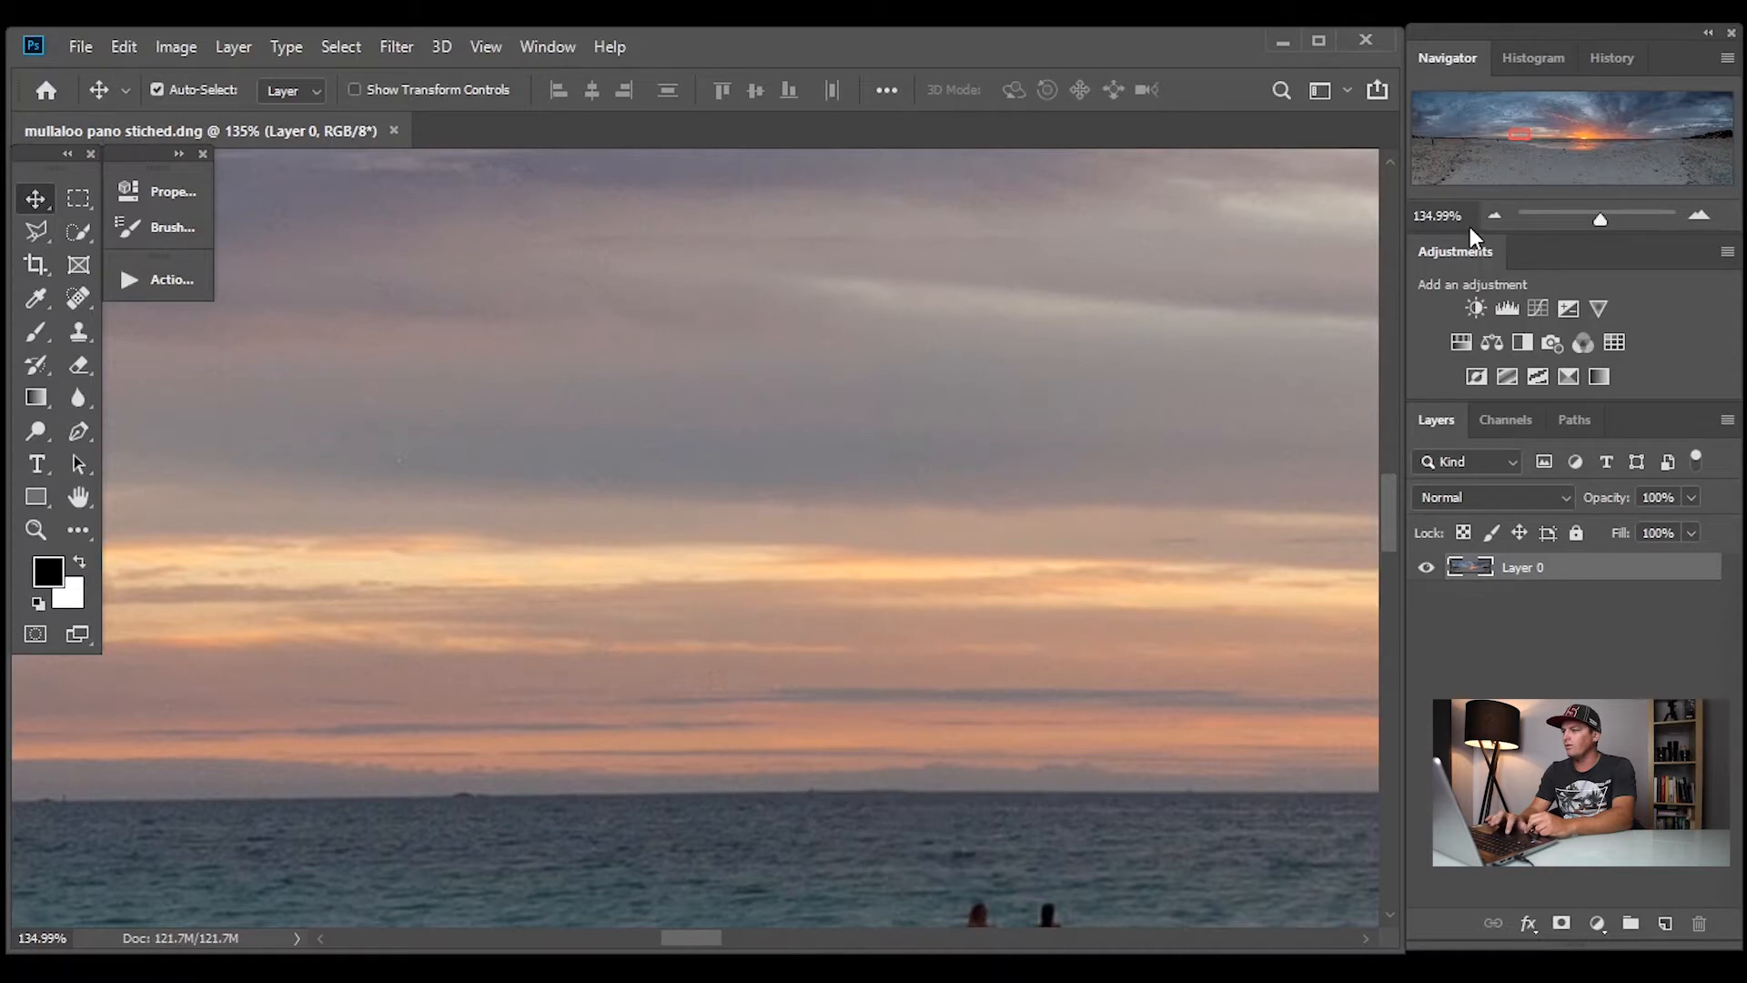
left_click_drag(1519, 132, 1506, 138)
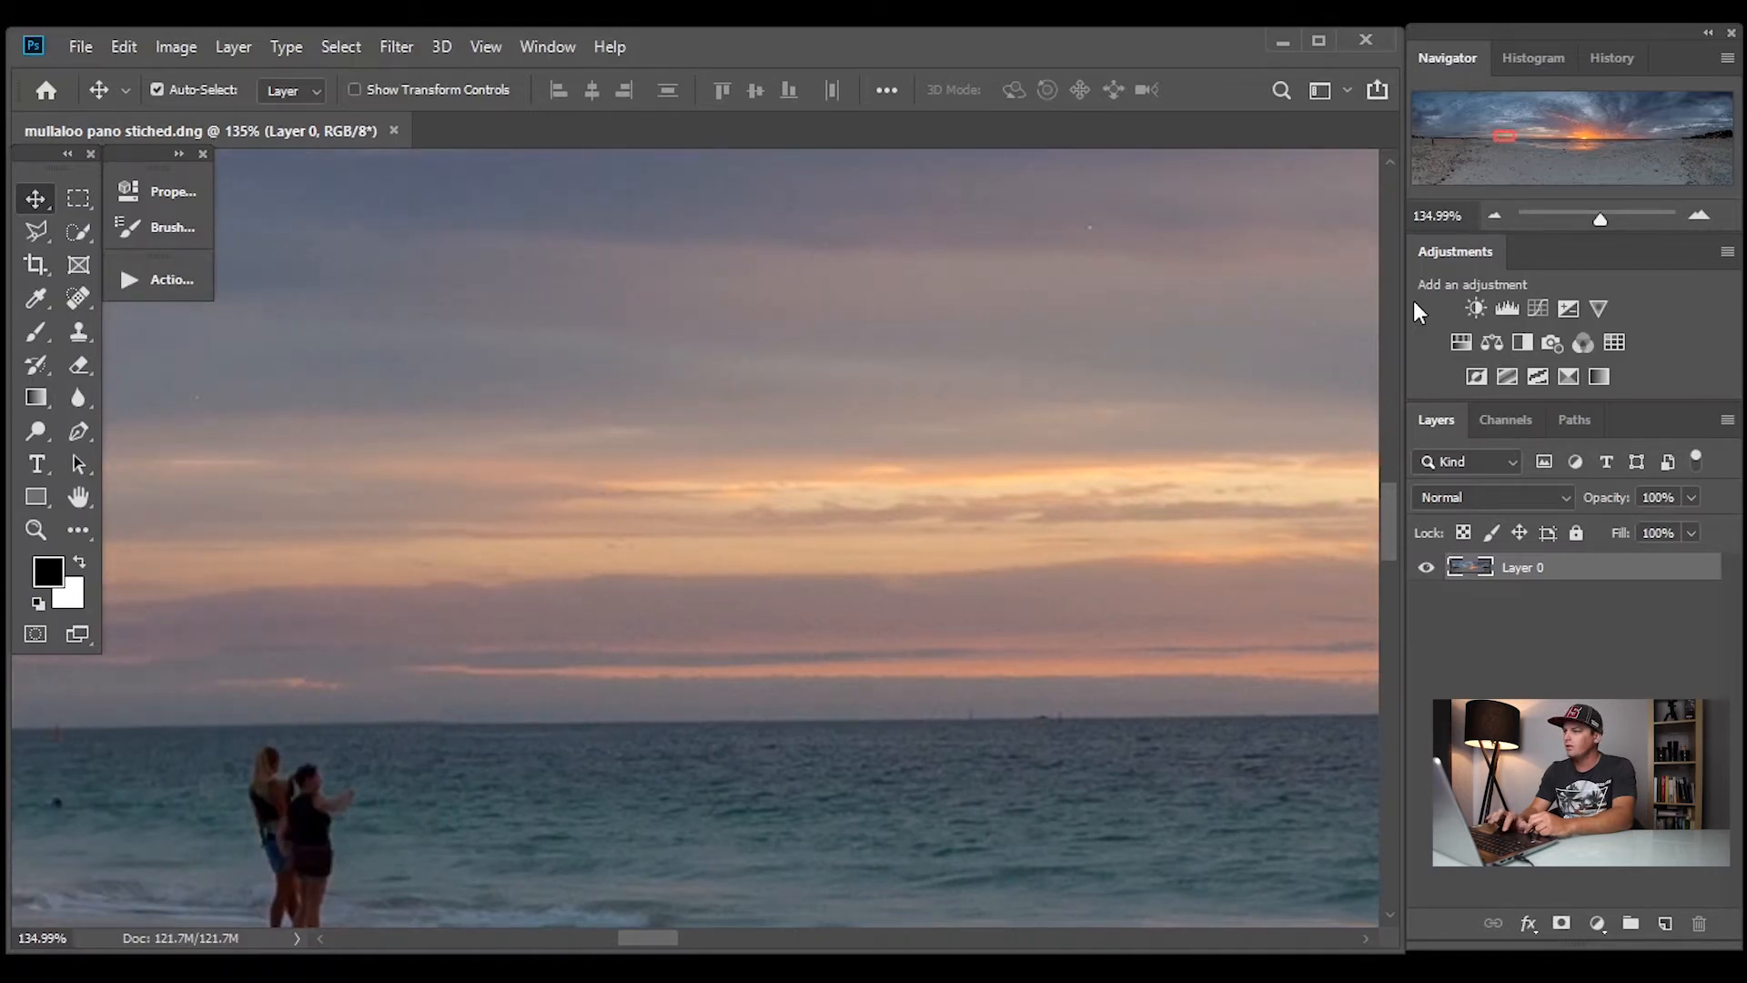
left_click_drag(1504, 139, 1601, 137)
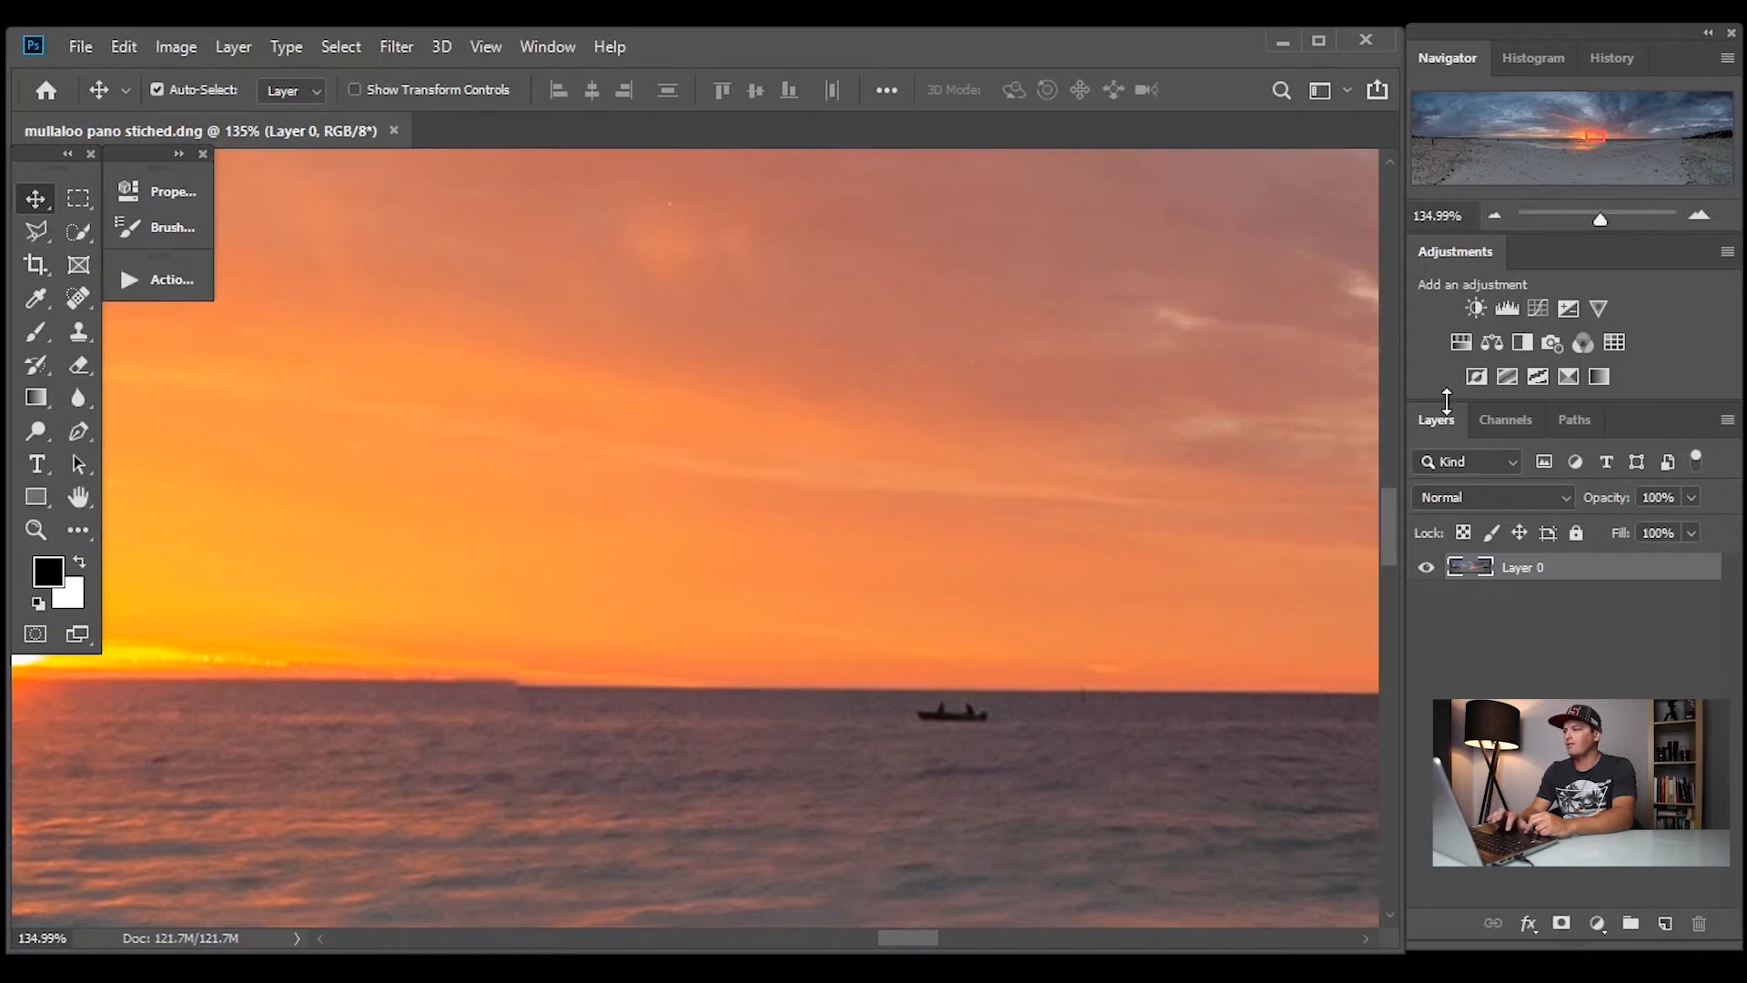
left_click_drag(1591, 136, 1664, 137)
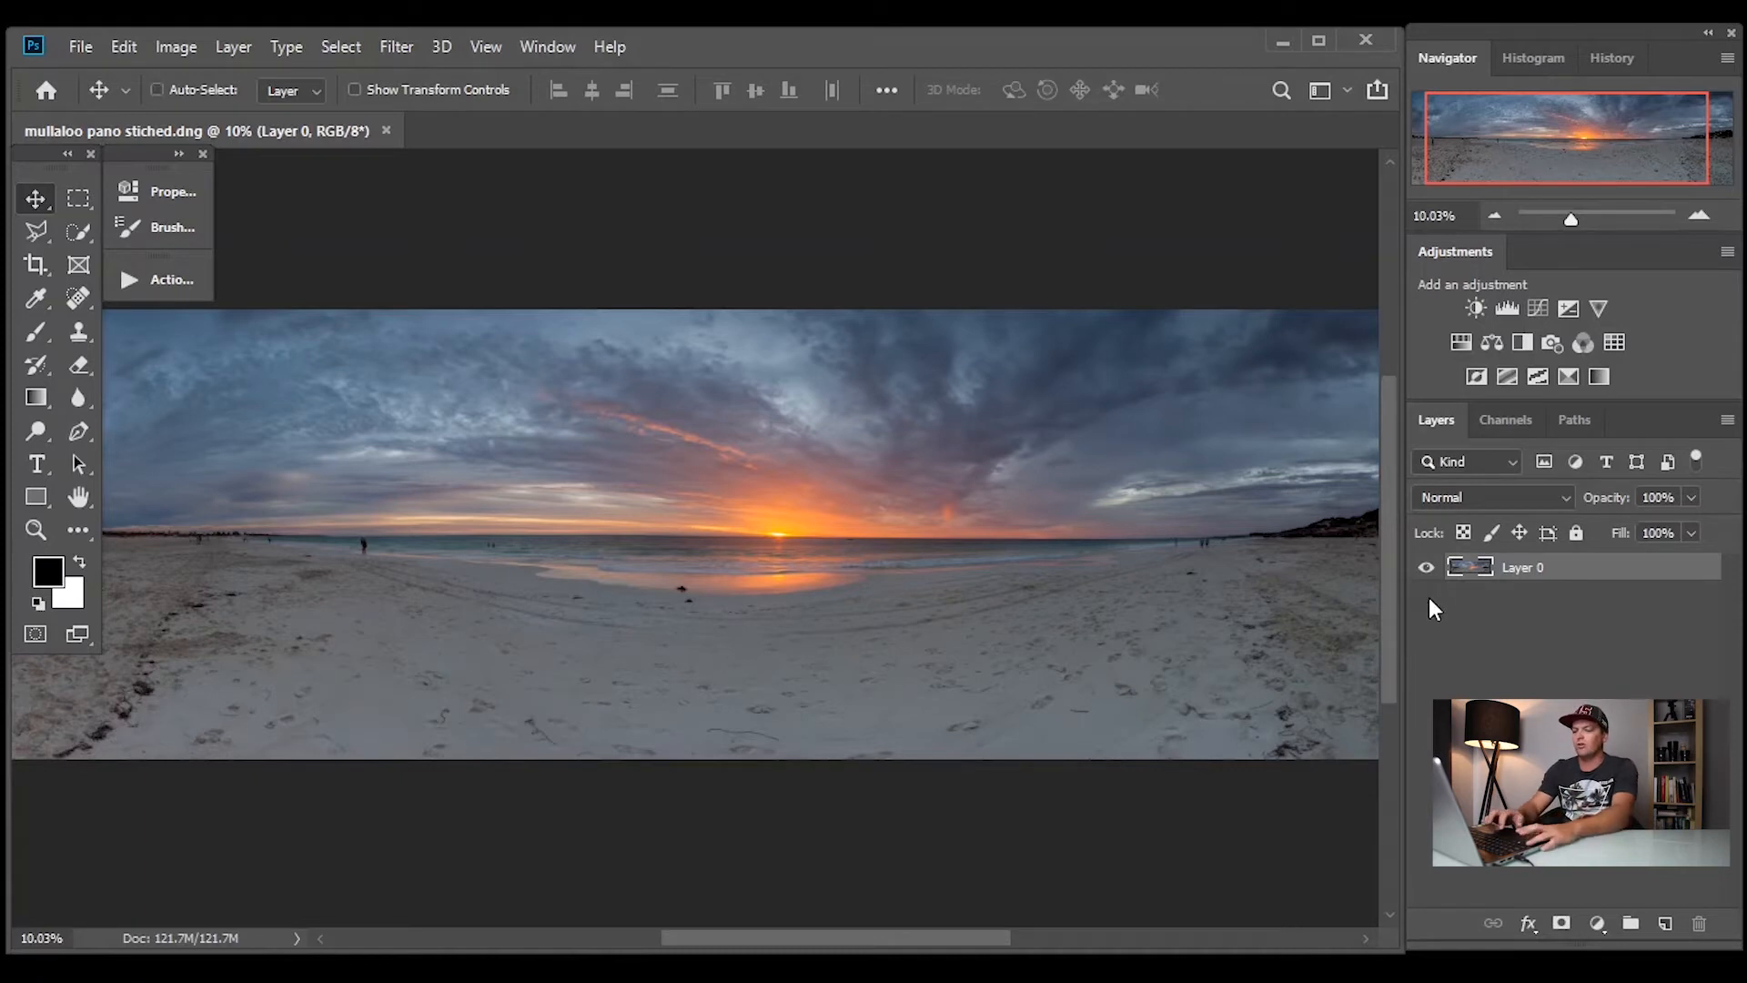
key("ctrl+j")
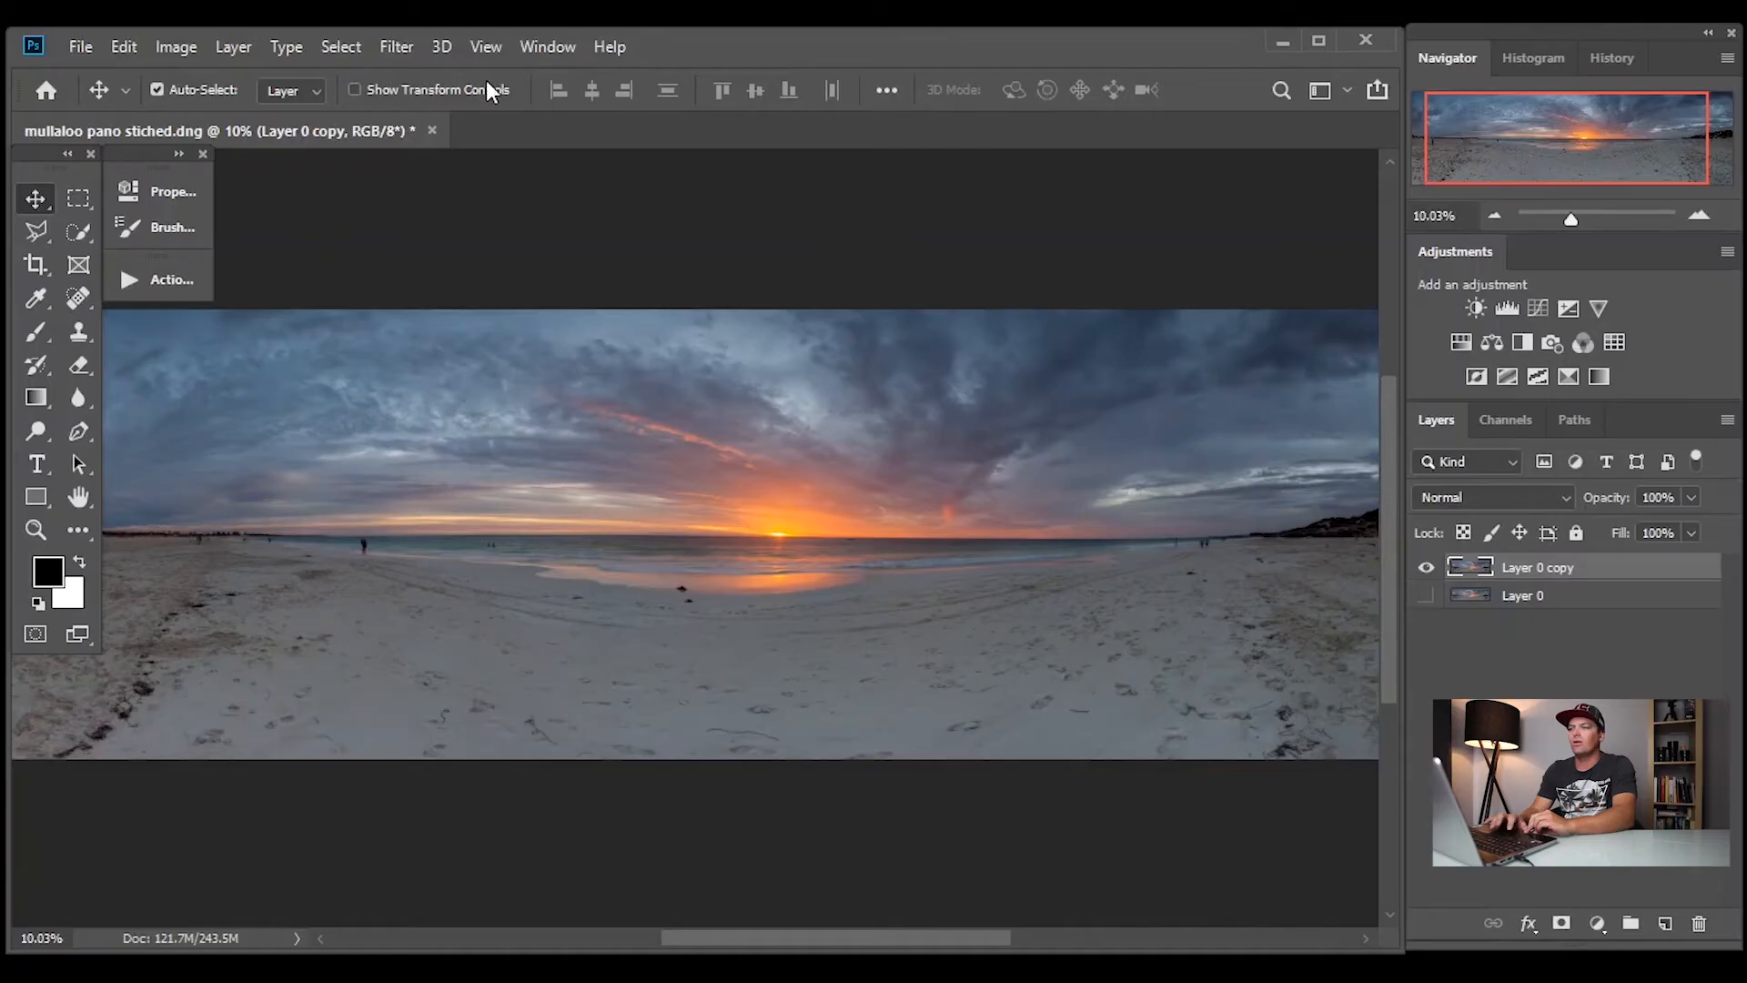
Add a horizontal guide at 0 in and move it down onto the panorama's horizon
left_click(488, 57)
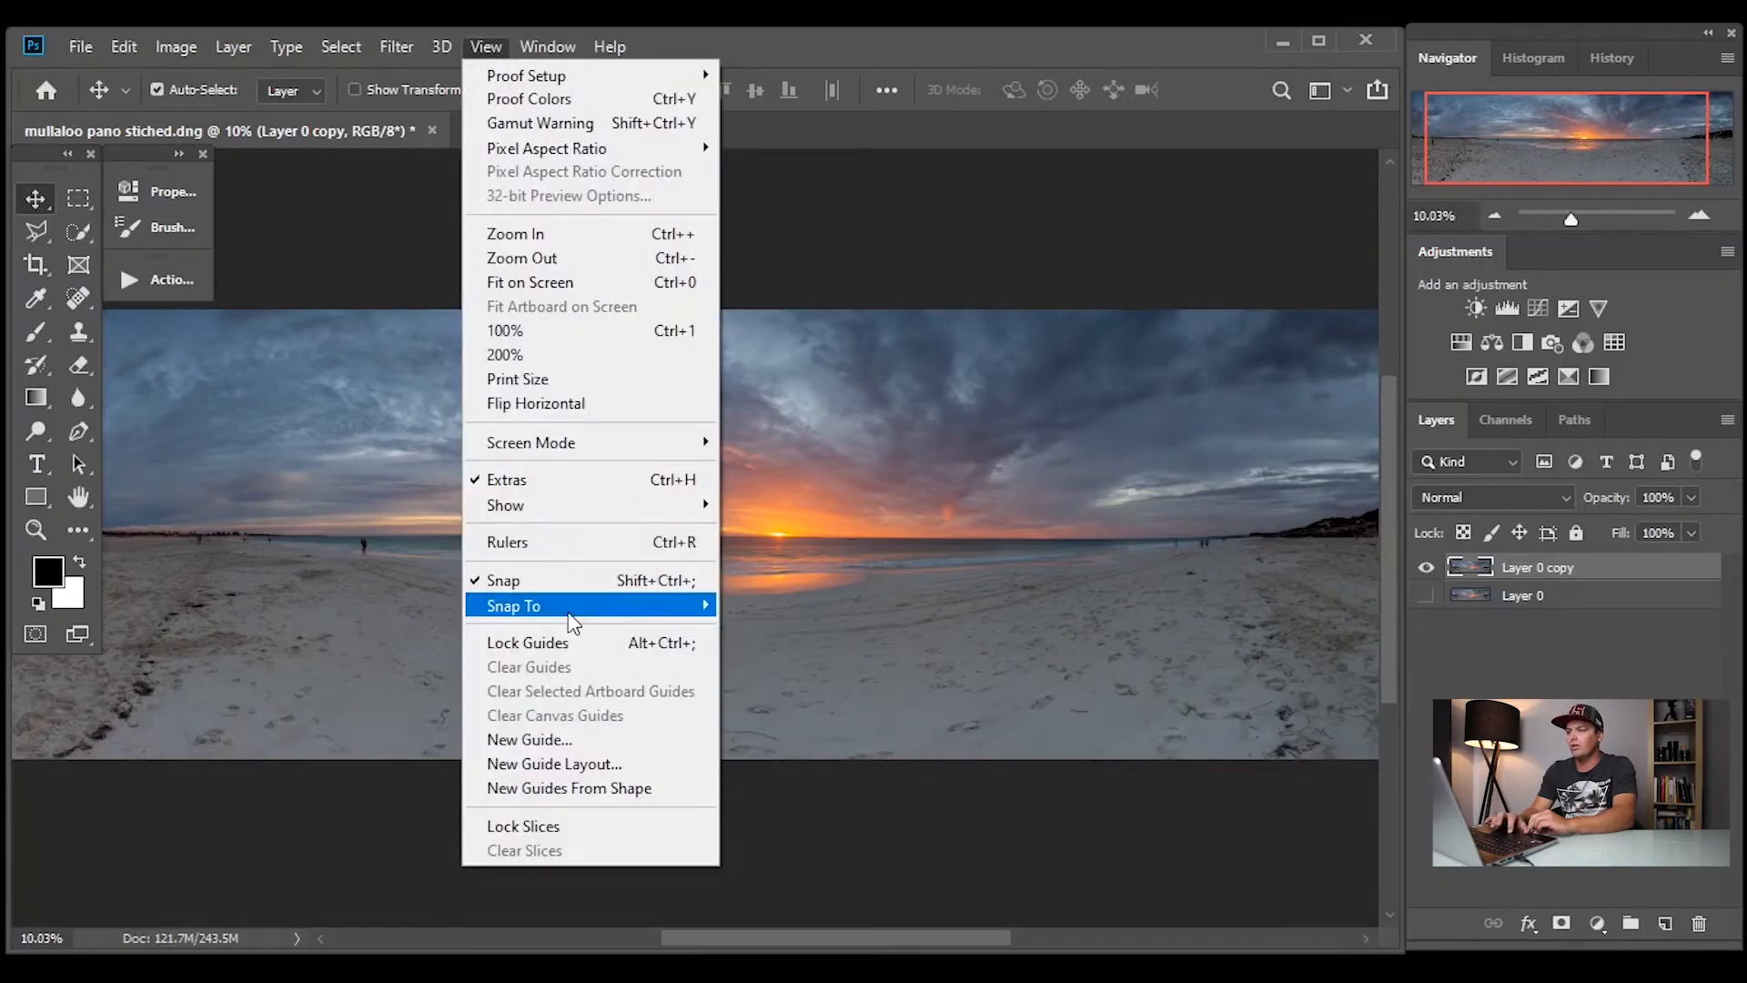
left_click(580, 744)
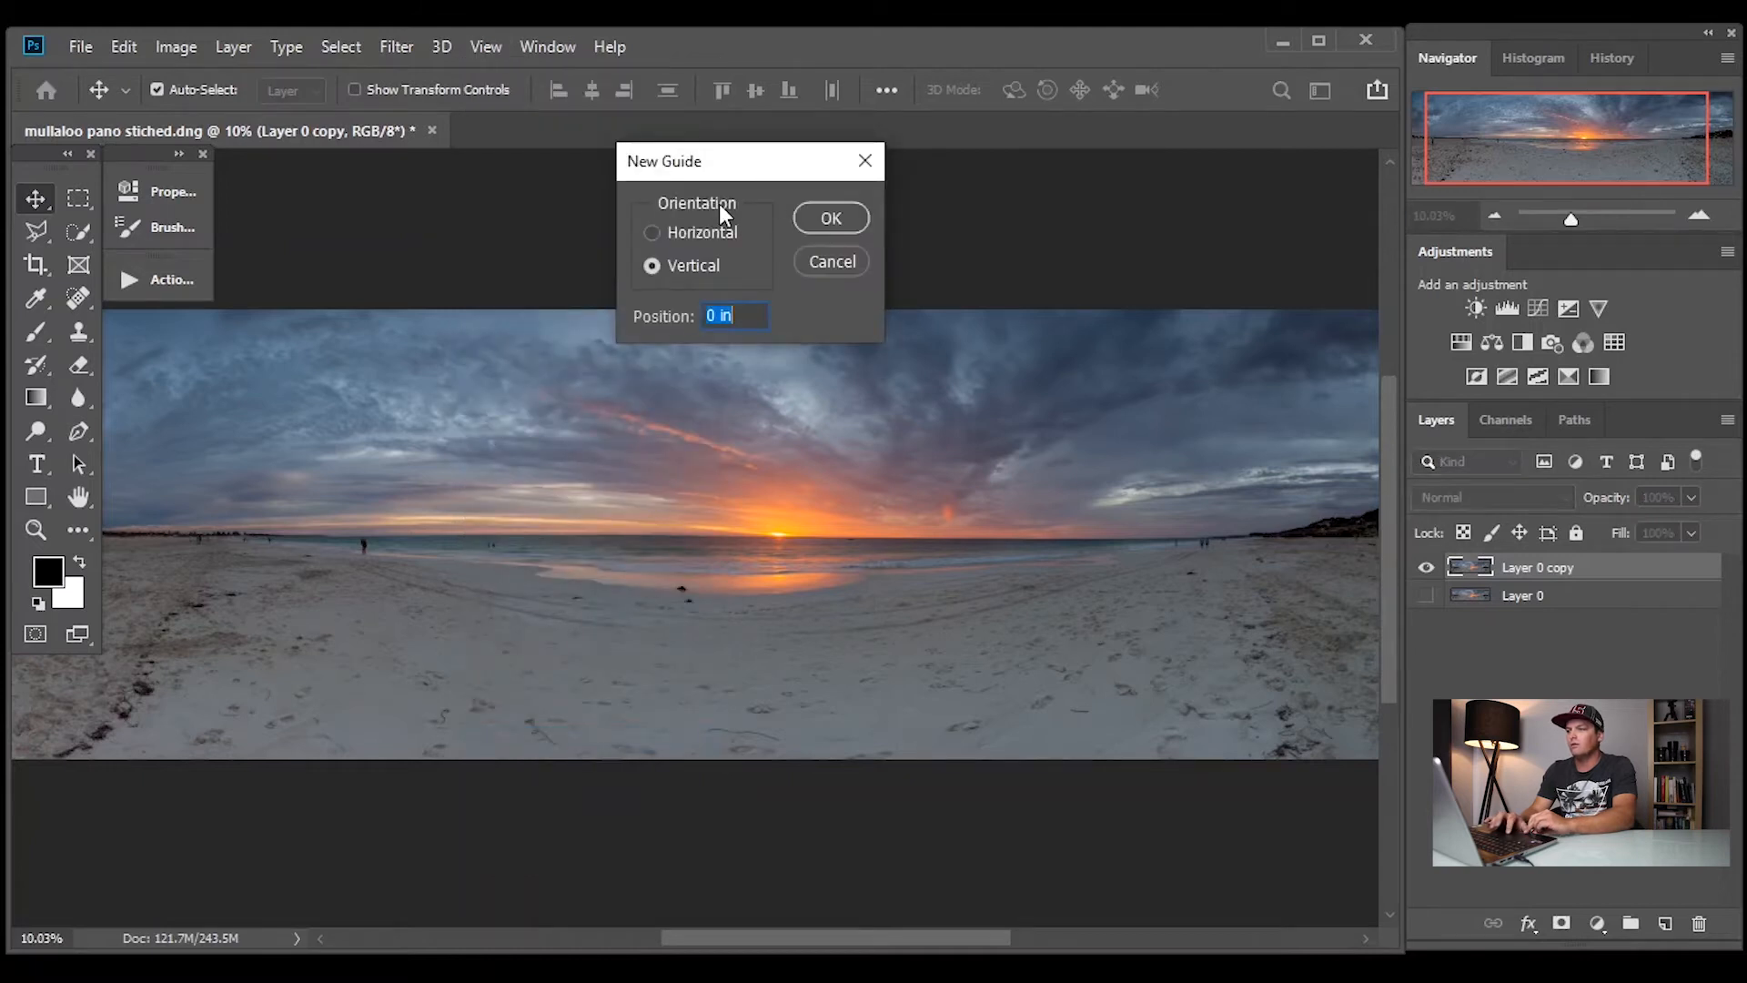
left_click(652, 234)
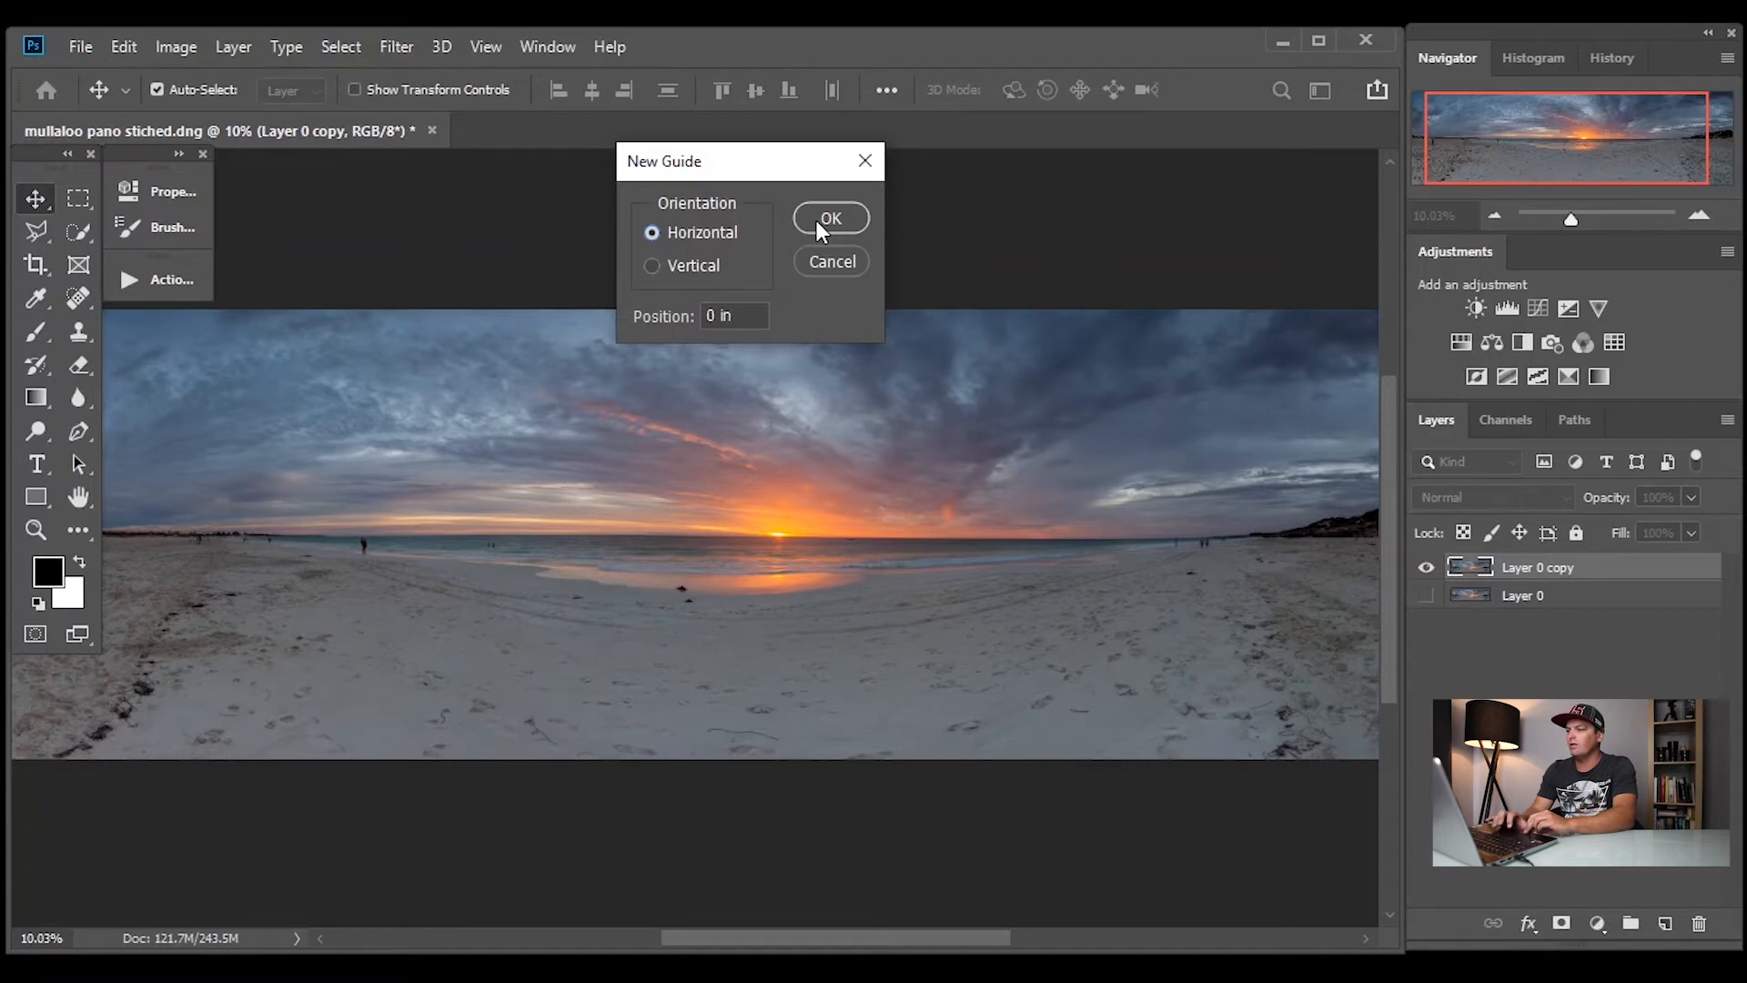
left_click(816, 220)
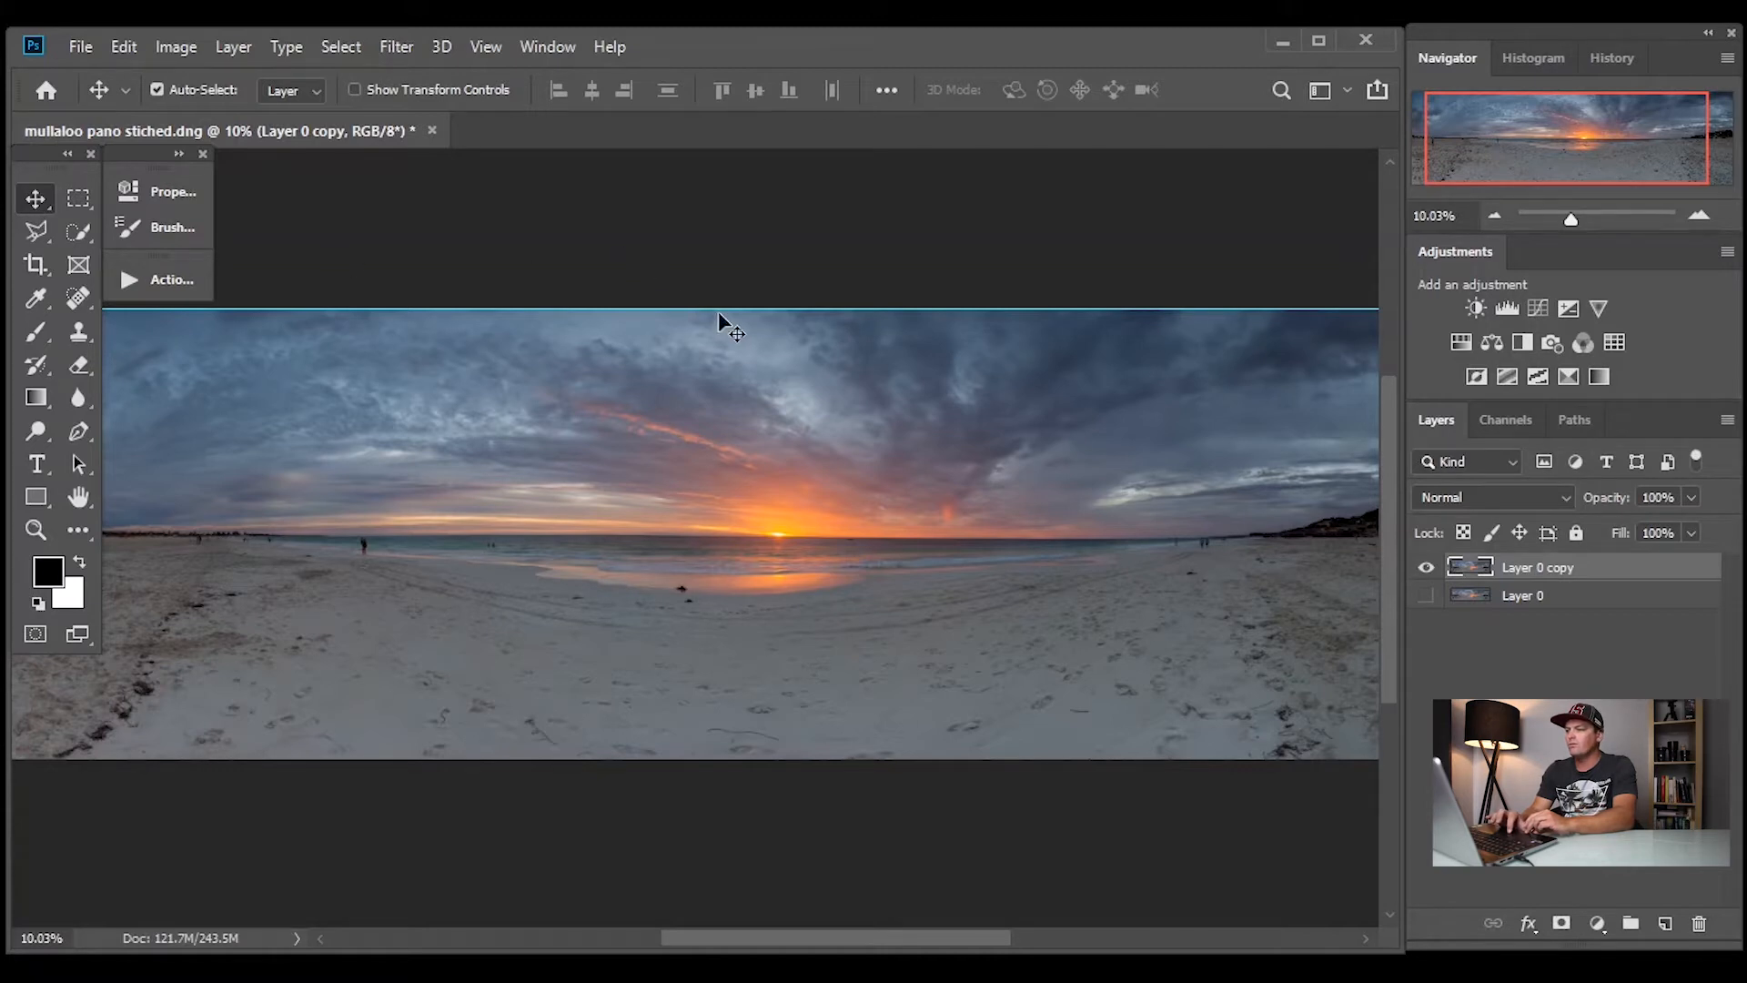
left_click_drag(720, 311, 721, 534)
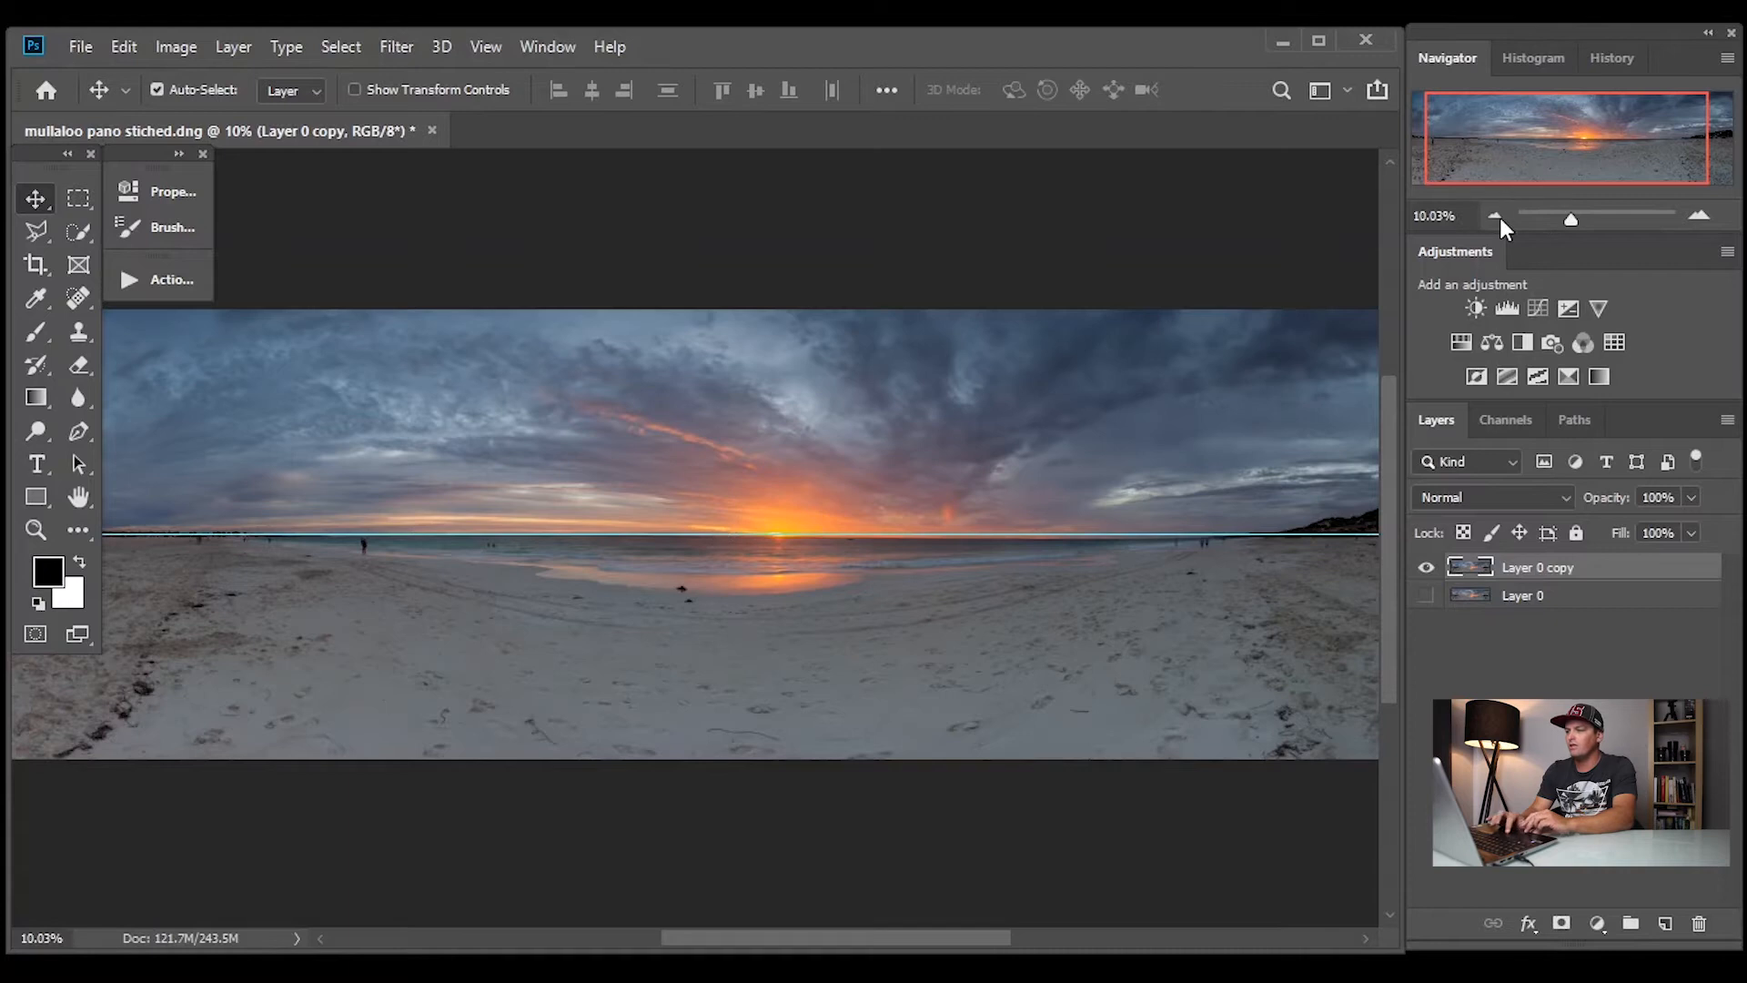
Fine-tune the guide against the horizon, comparing the shoreline at both ends of the panorama to judge the tilt
left_click_drag(1575, 216, 1592, 224)
left_click_drag(848, 938, 665, 920)
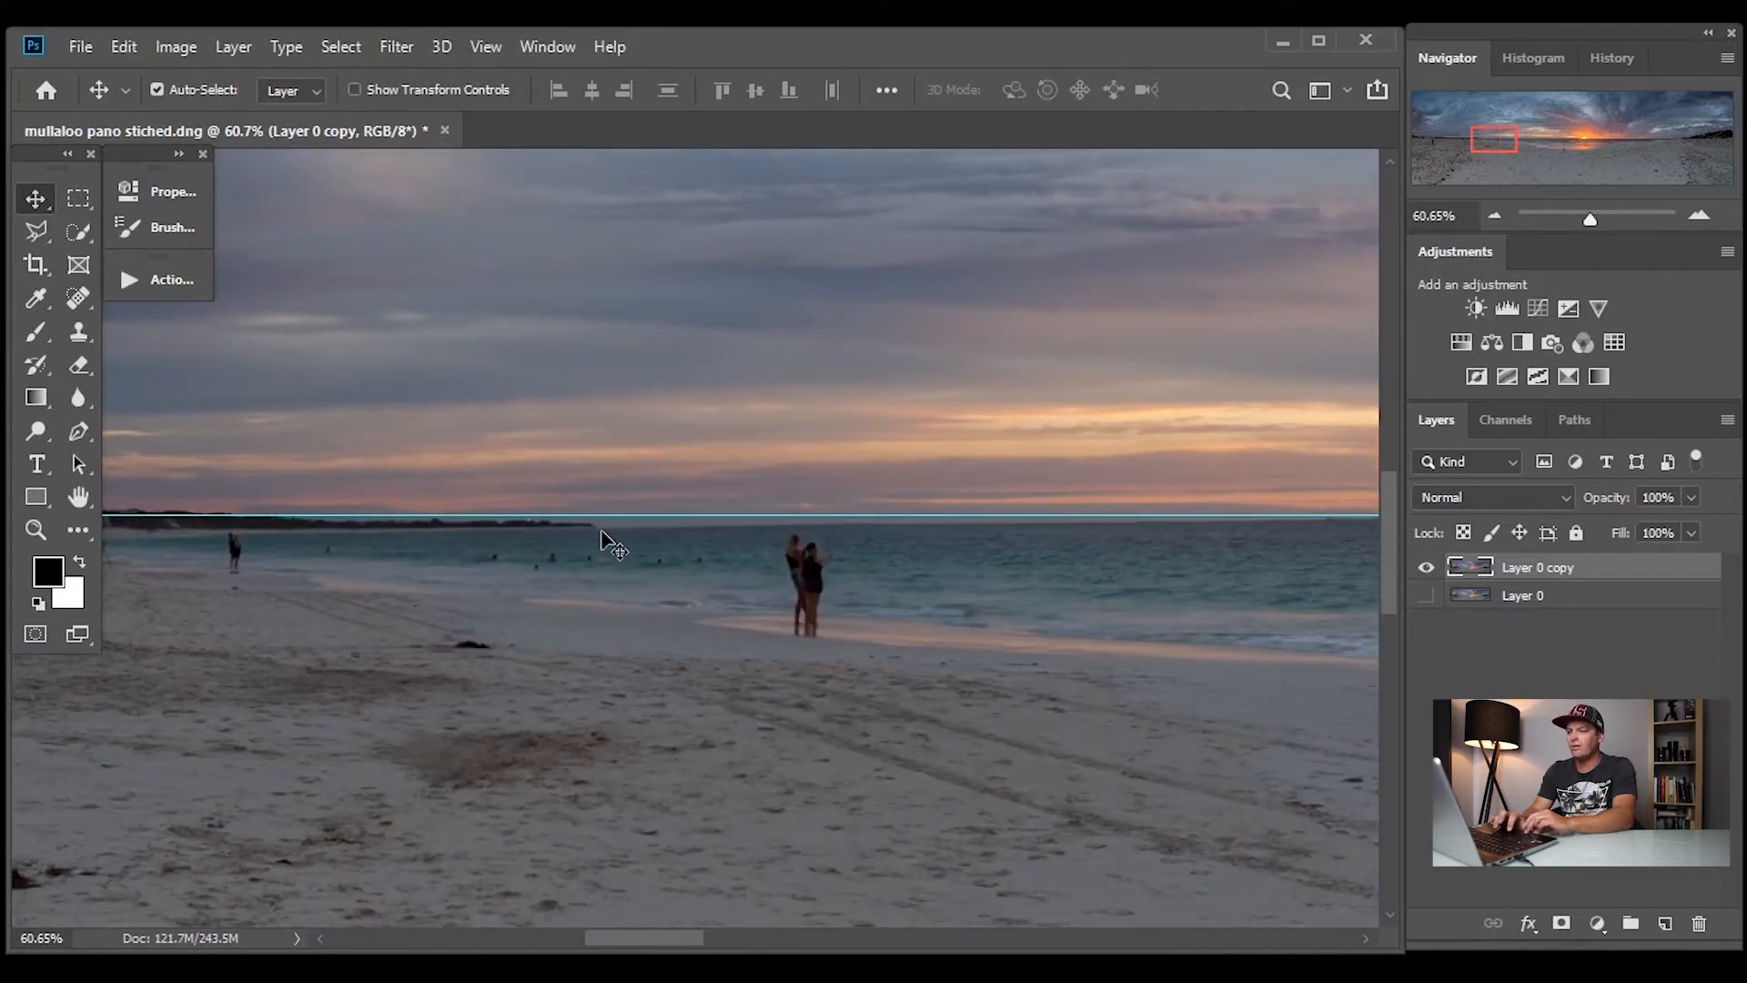
left_click_drag(648, 942, 674, 941)
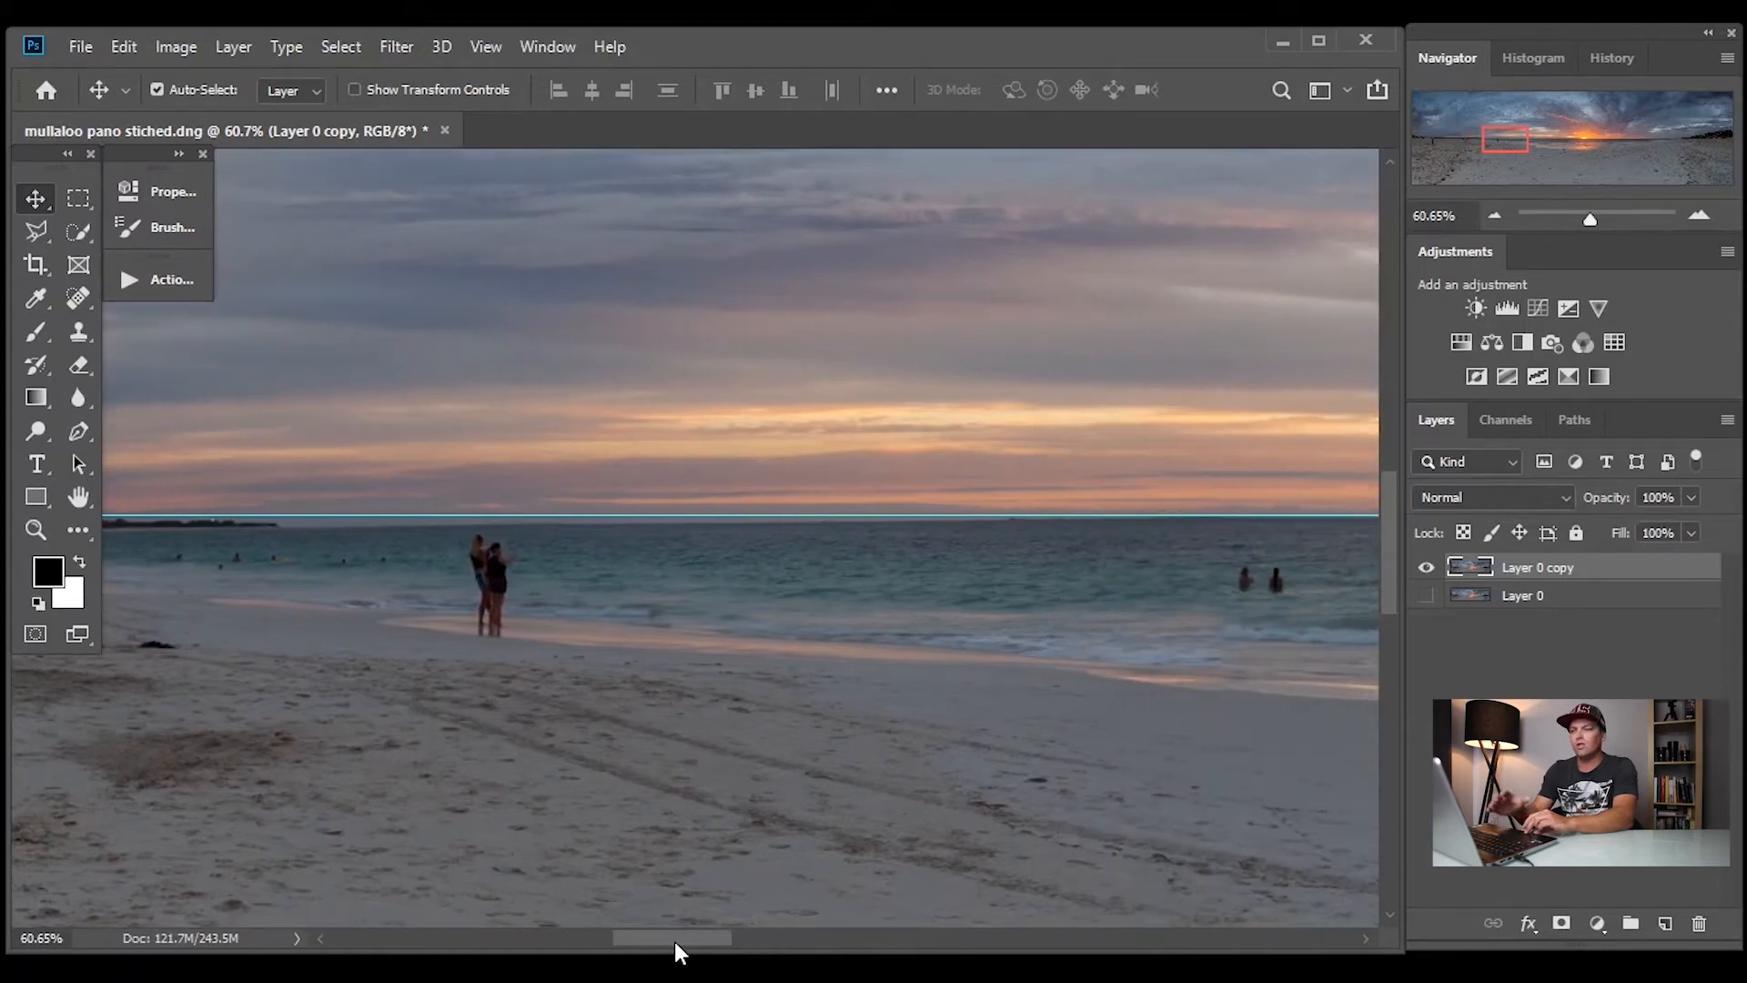
left_click_drag(674, 941, 1070, 920)
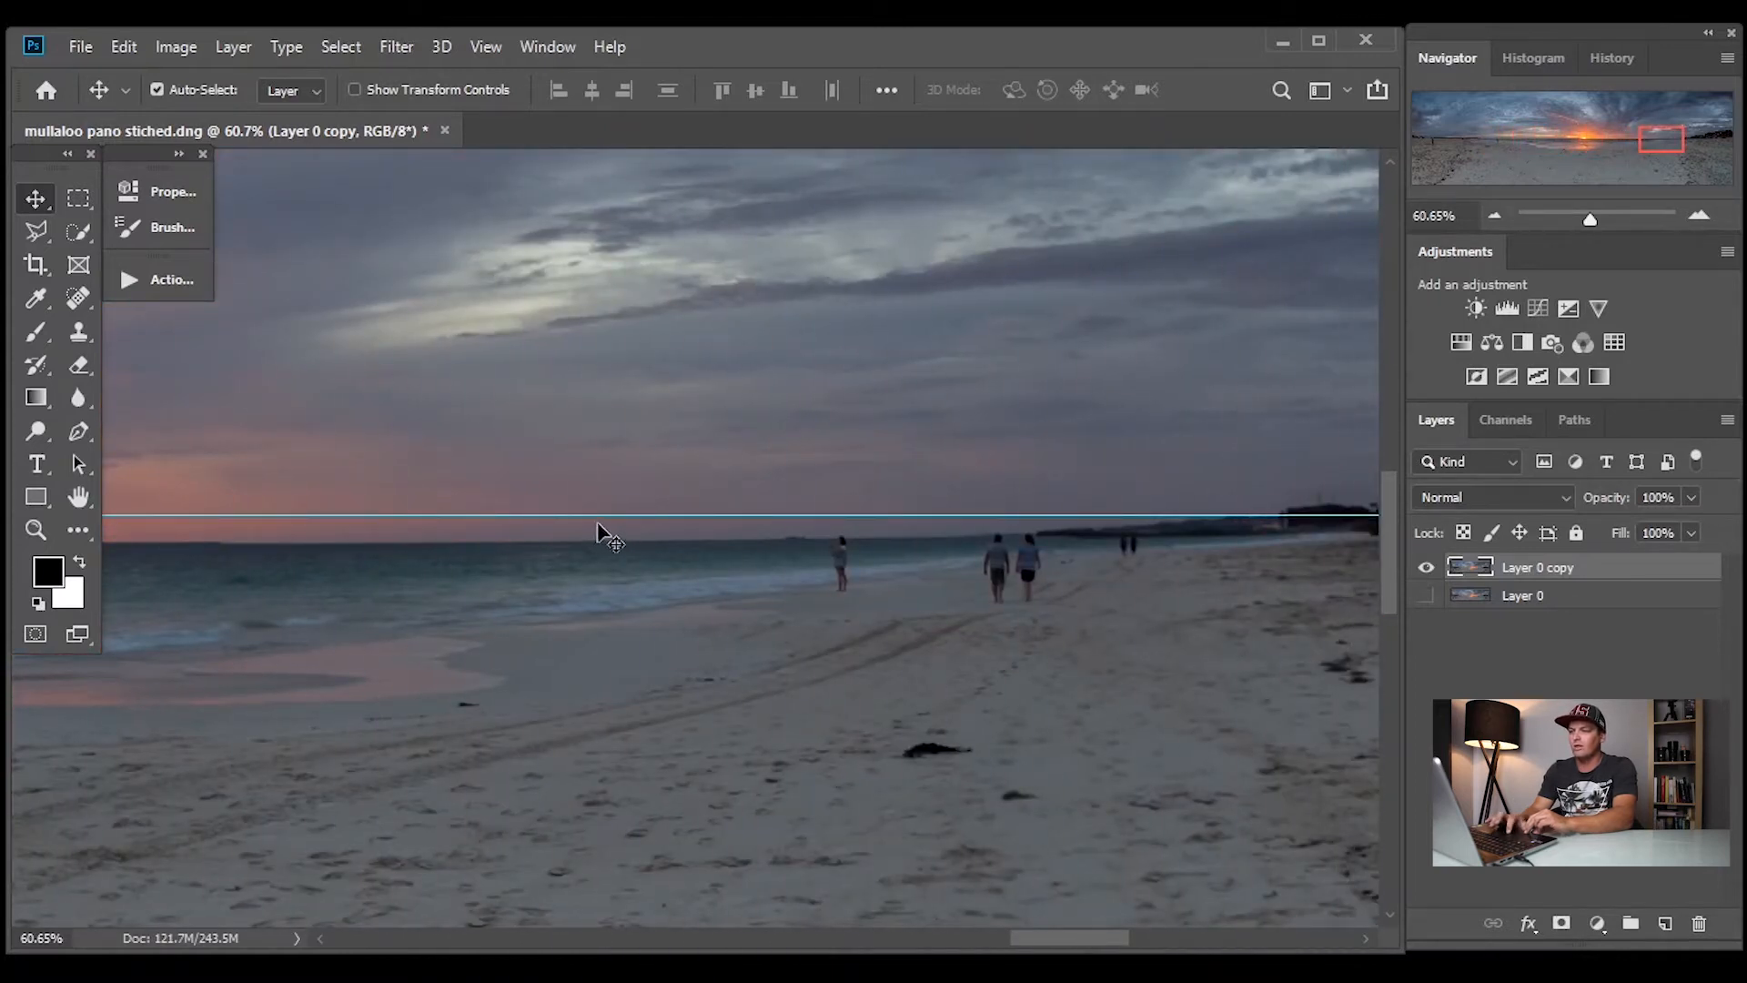
left_click_drag(566, 518, 566, 528)
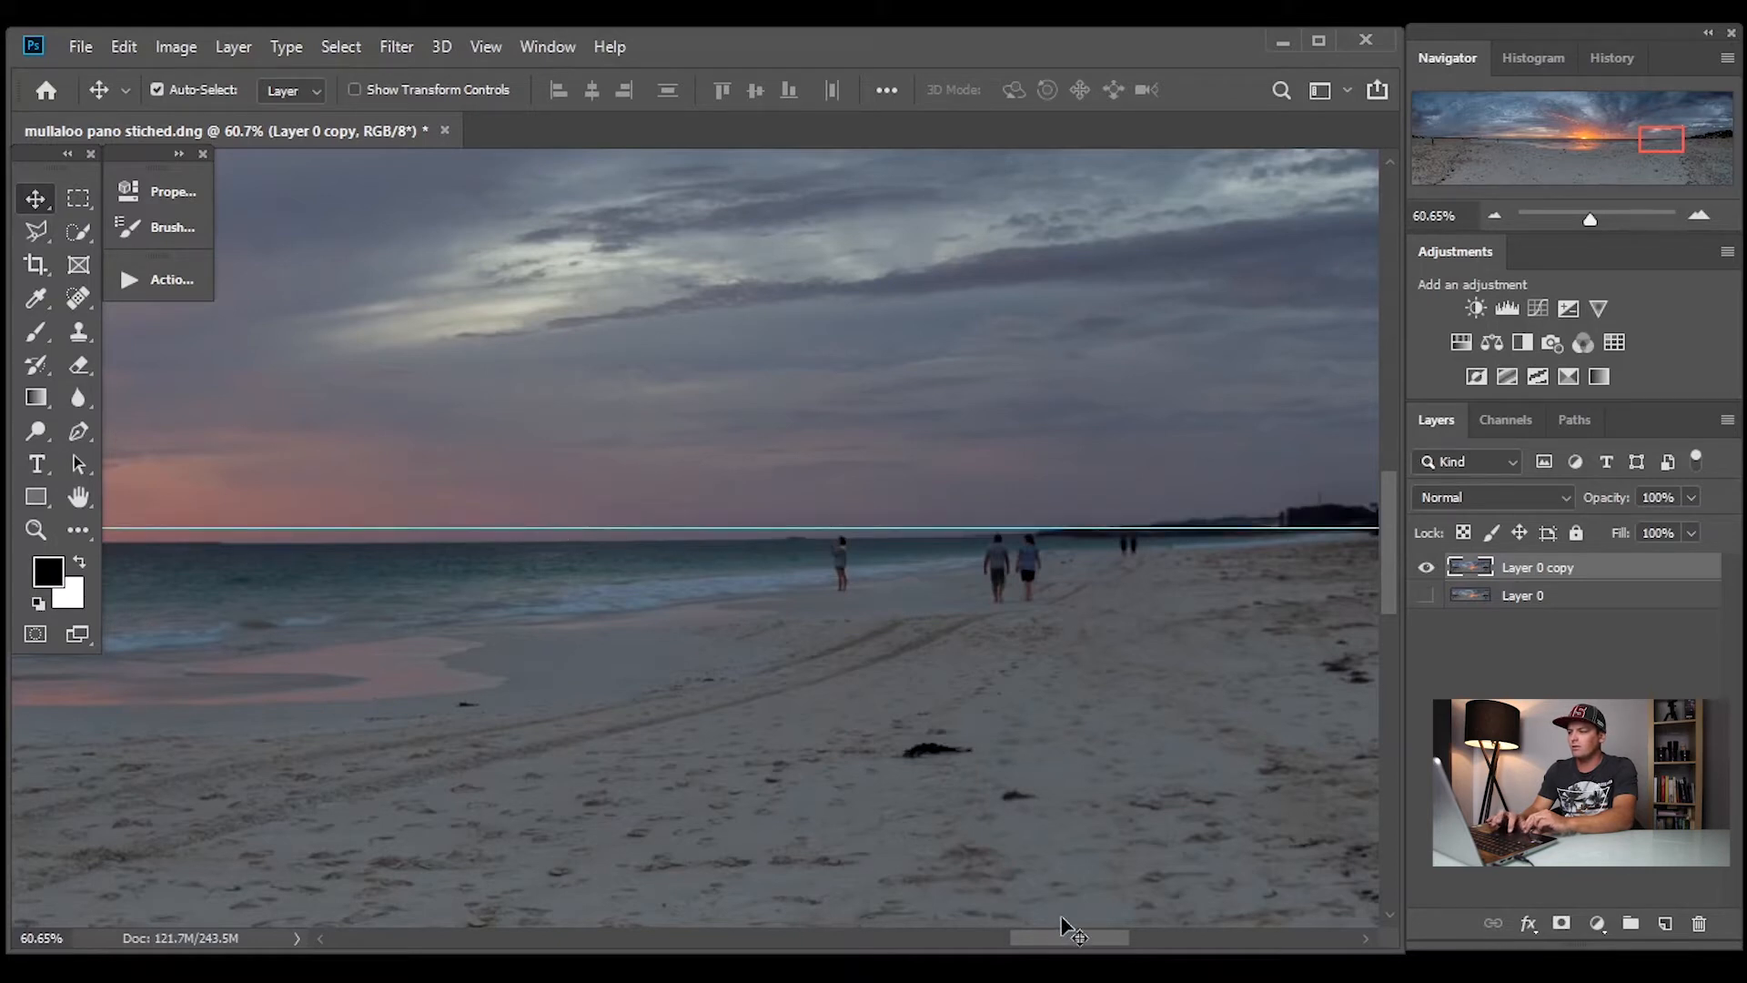
left_click_drag(1065, 935, 642, 896)
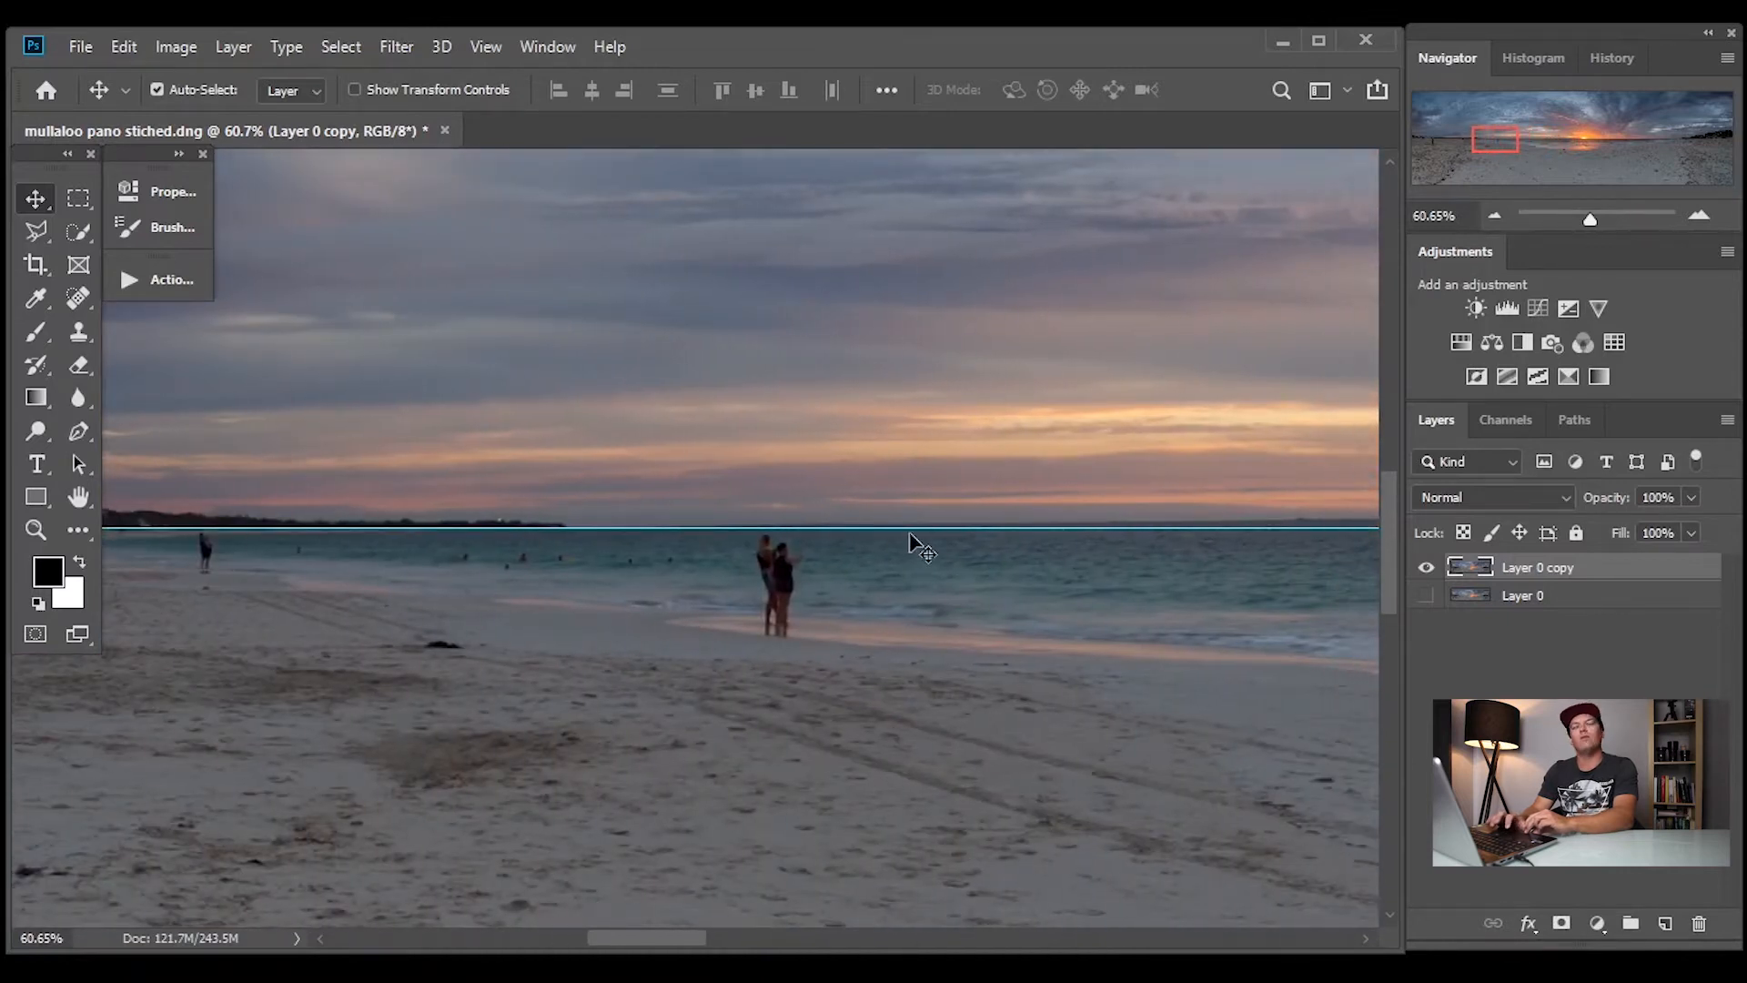
left_click_drag(910, 528, 910, 530)
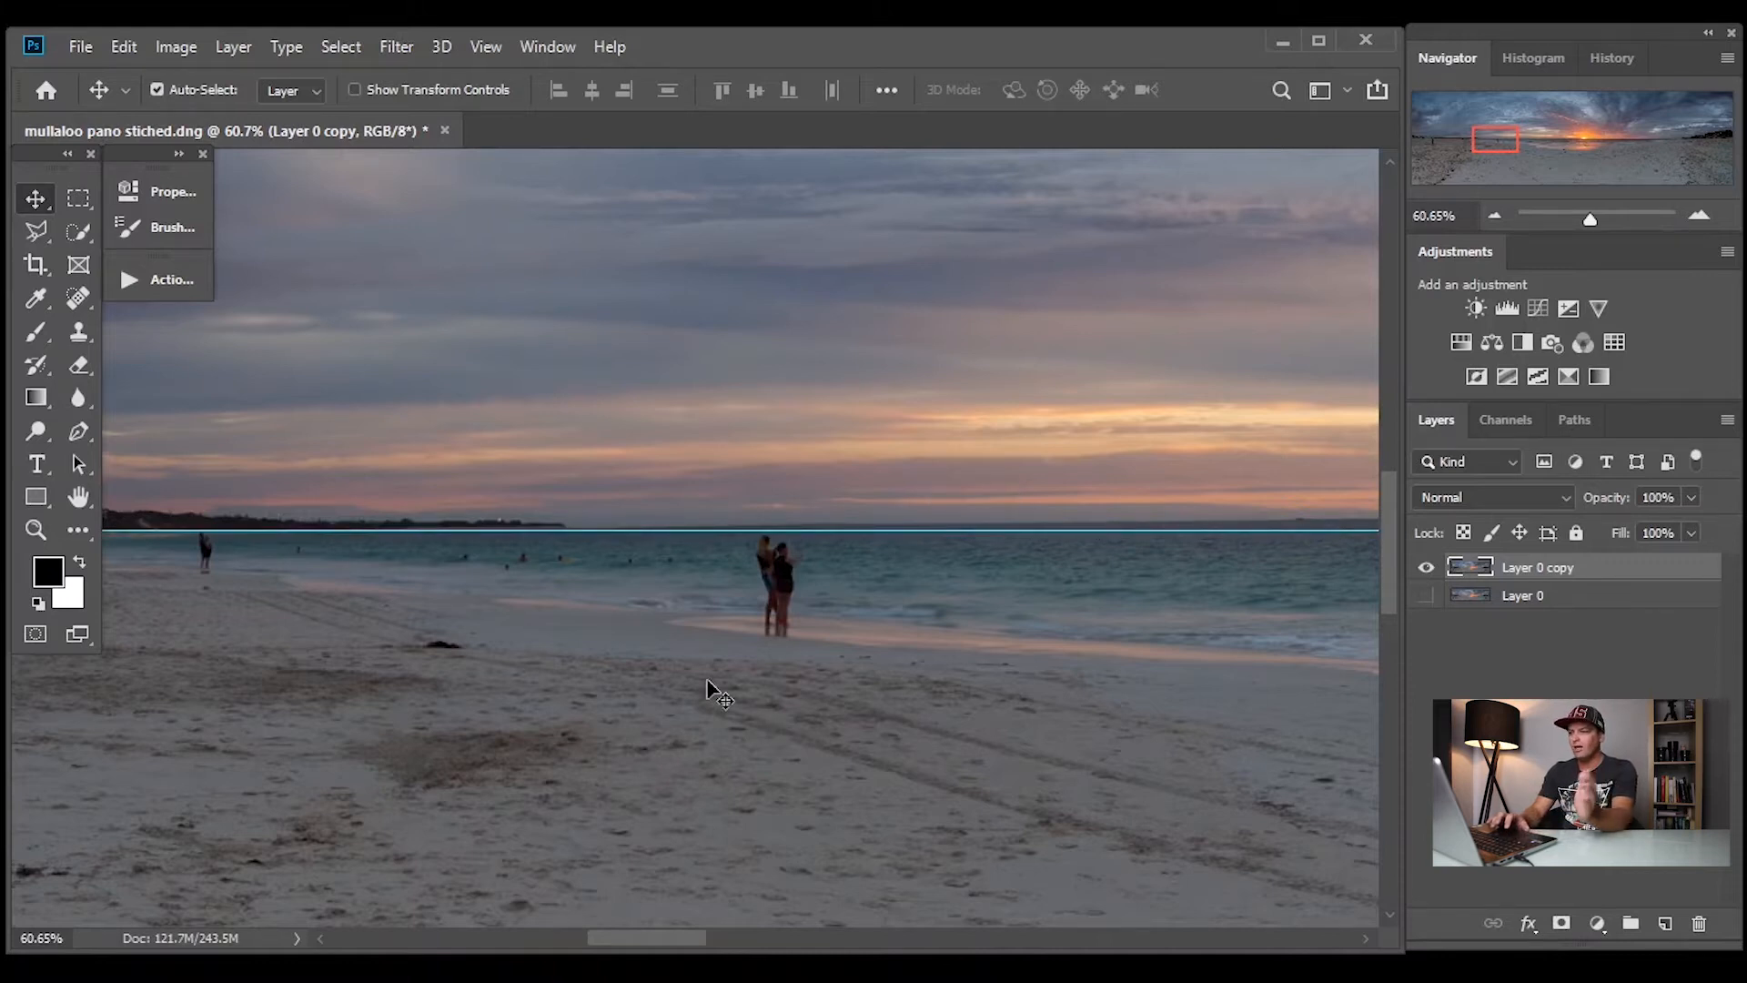
left_click_drag(640, 930, 1065, 945)
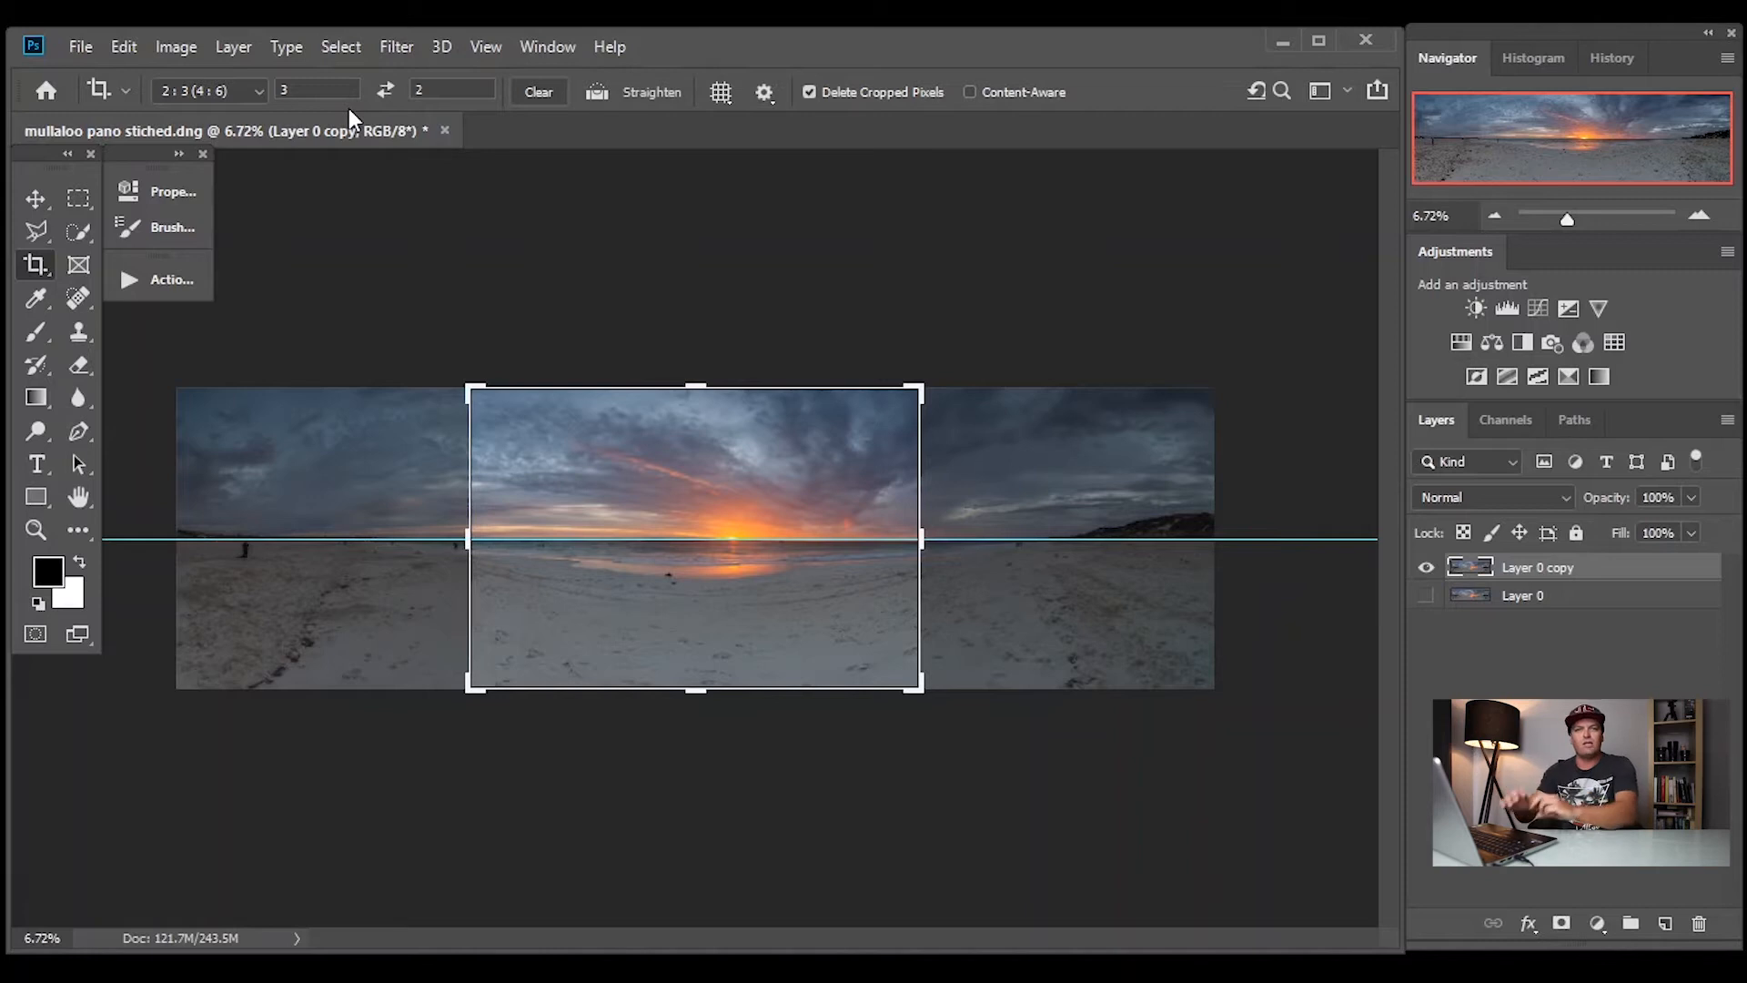
Set the crop to W x H x Resolution without values and extend the crop frame across the full panorama width
left_click(254, 91)
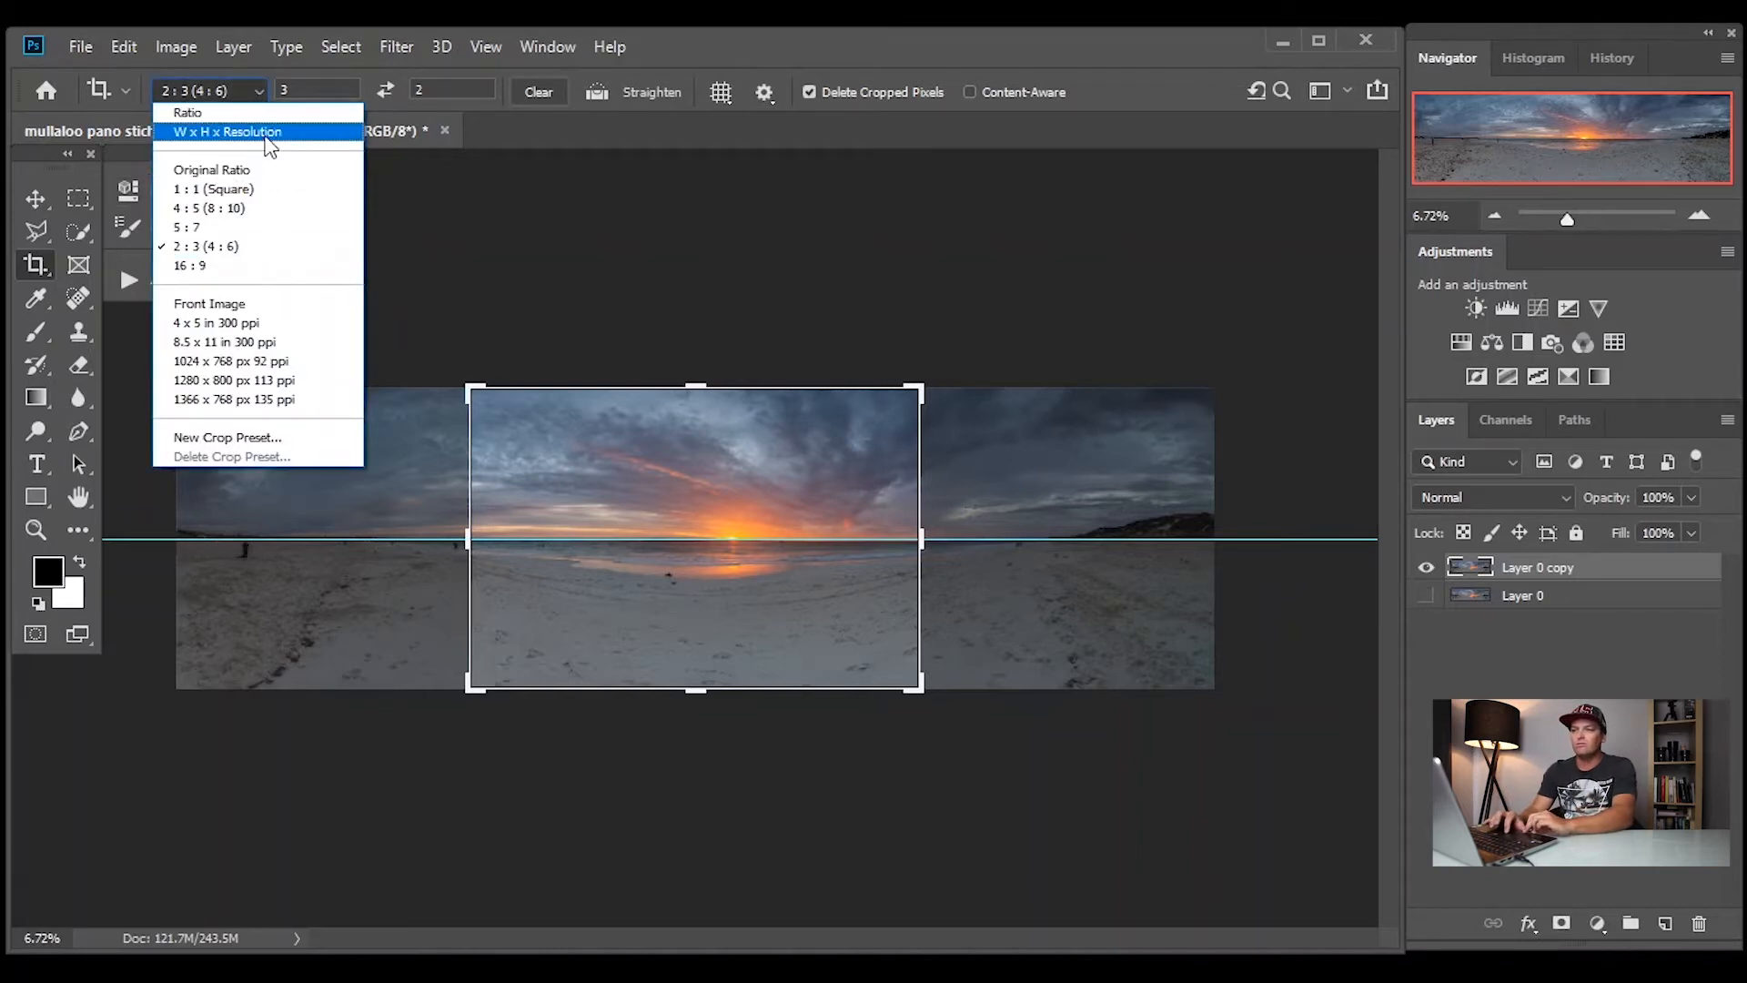
left_click(291, 134)
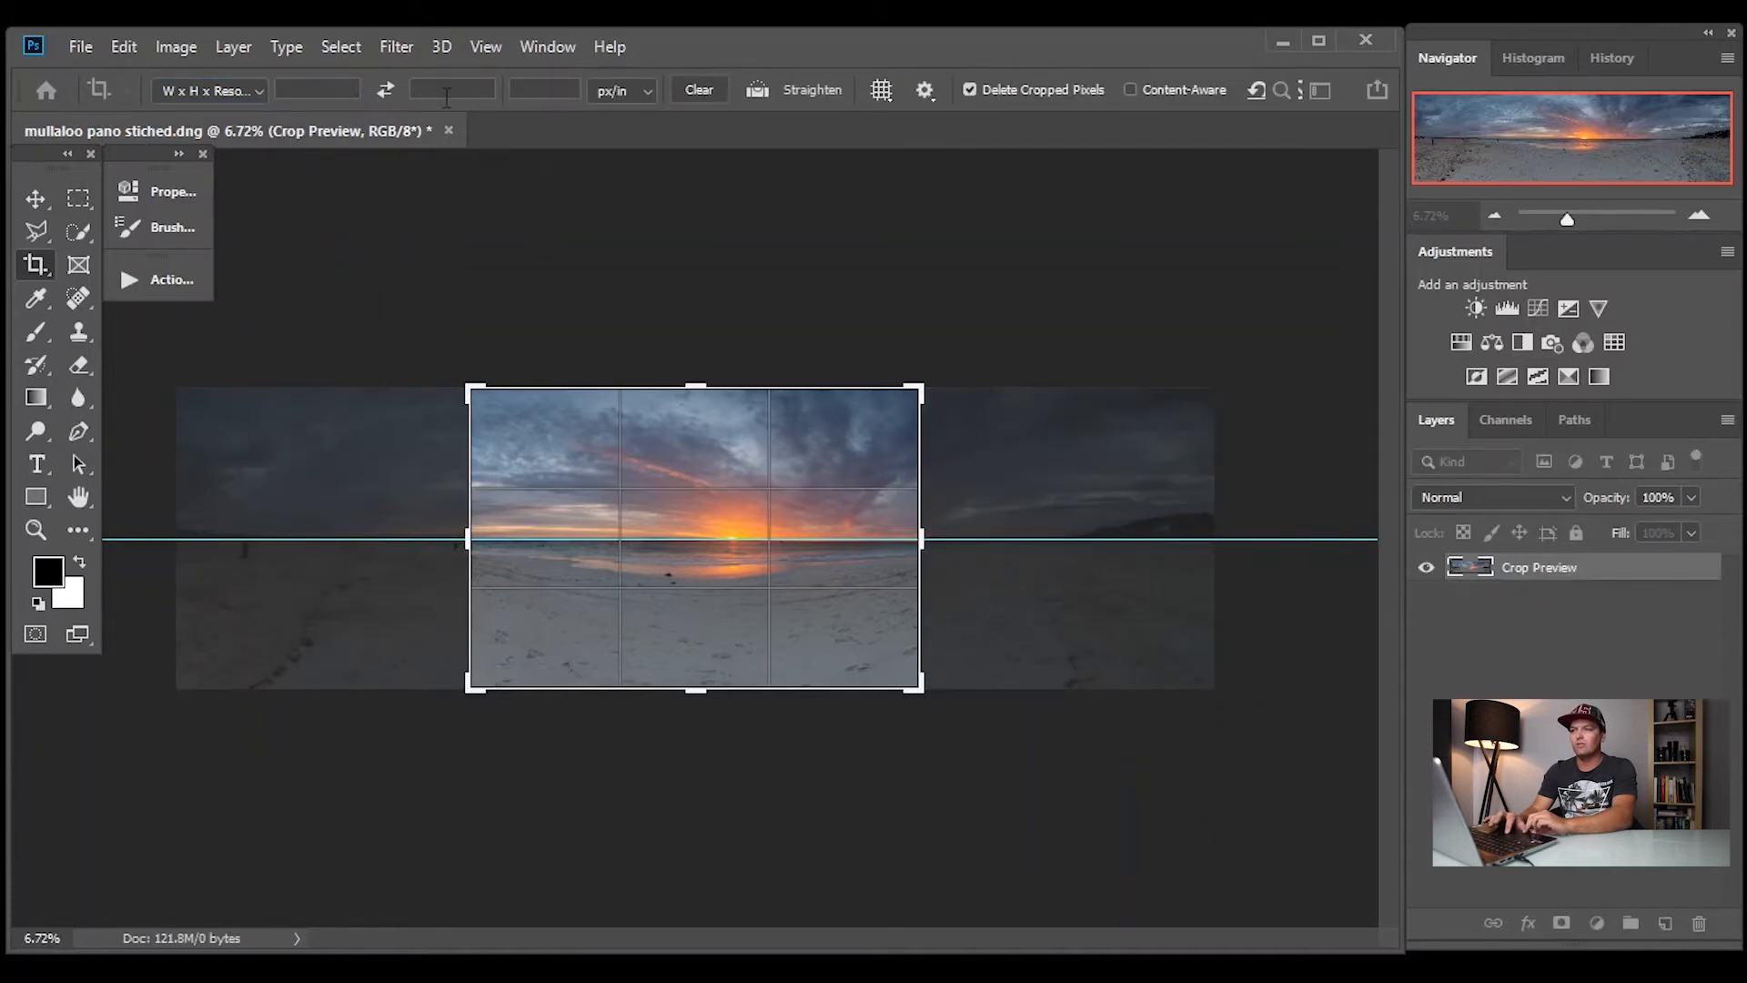
left_click_drag(457, 537, 323, 536)
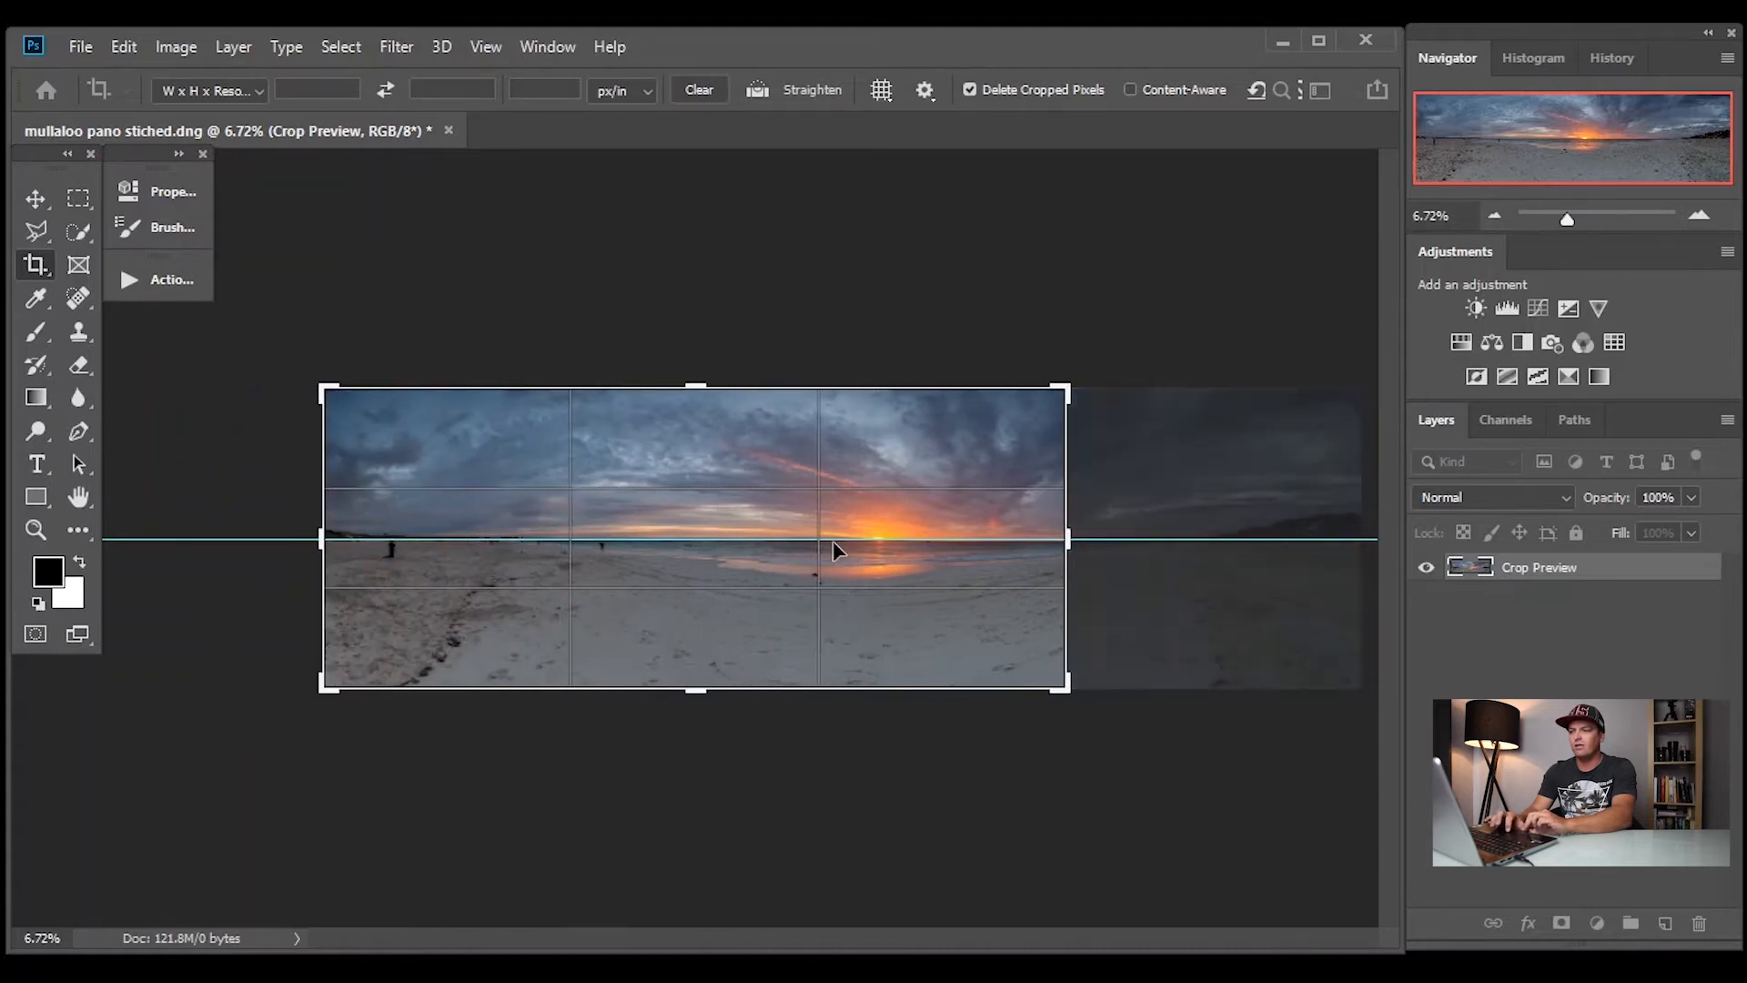
left_click_drag(1058, 535, 1211, 543)
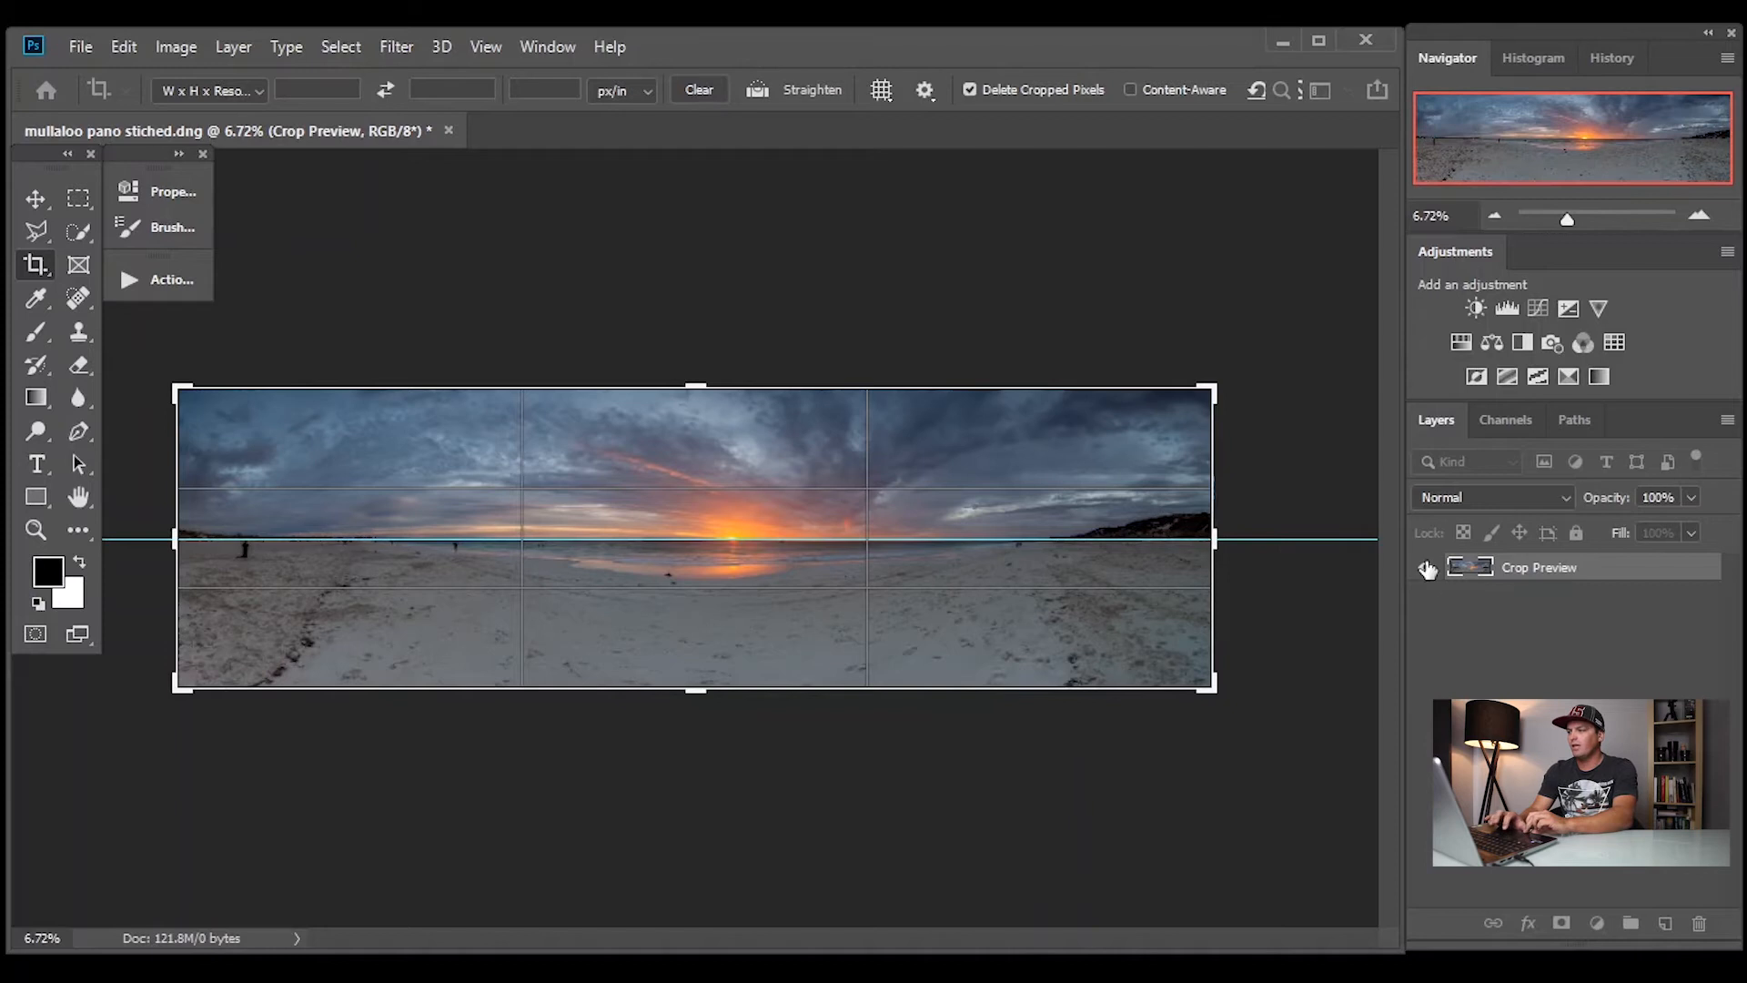
Turn on the crop's Straighten option and move the horizontal guide up into the sky, clear of the horizon
left_click(758, 90)
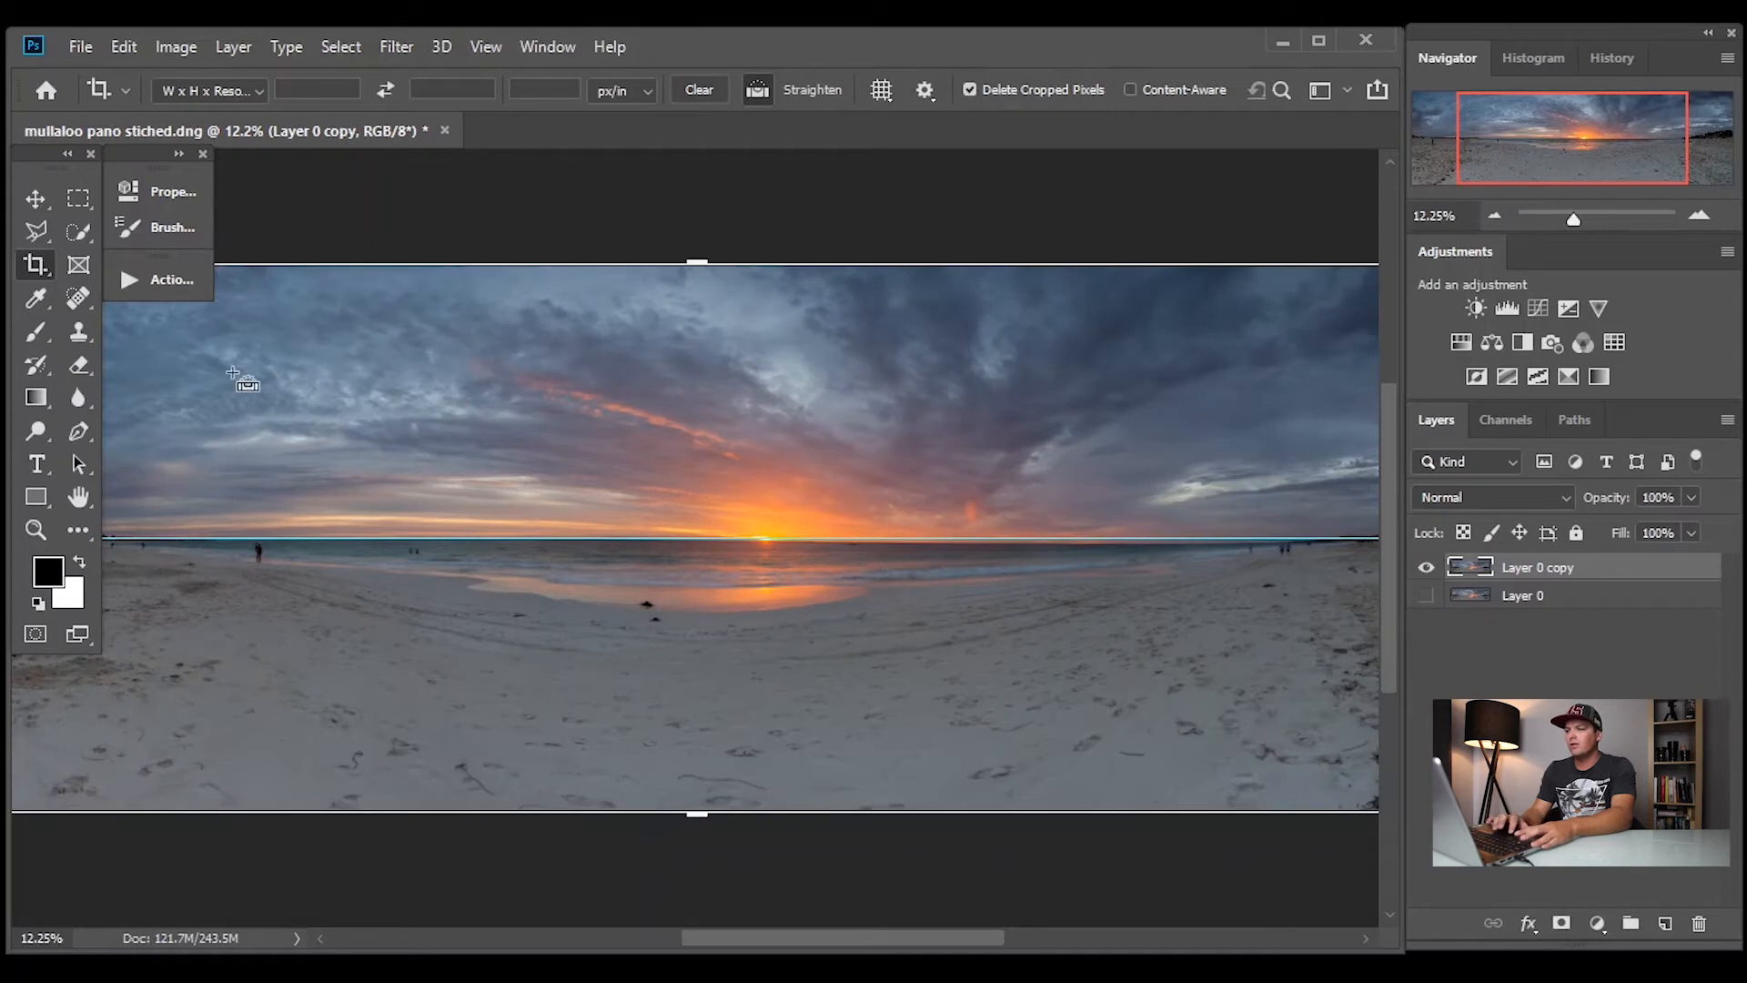
left_click(33, 196)
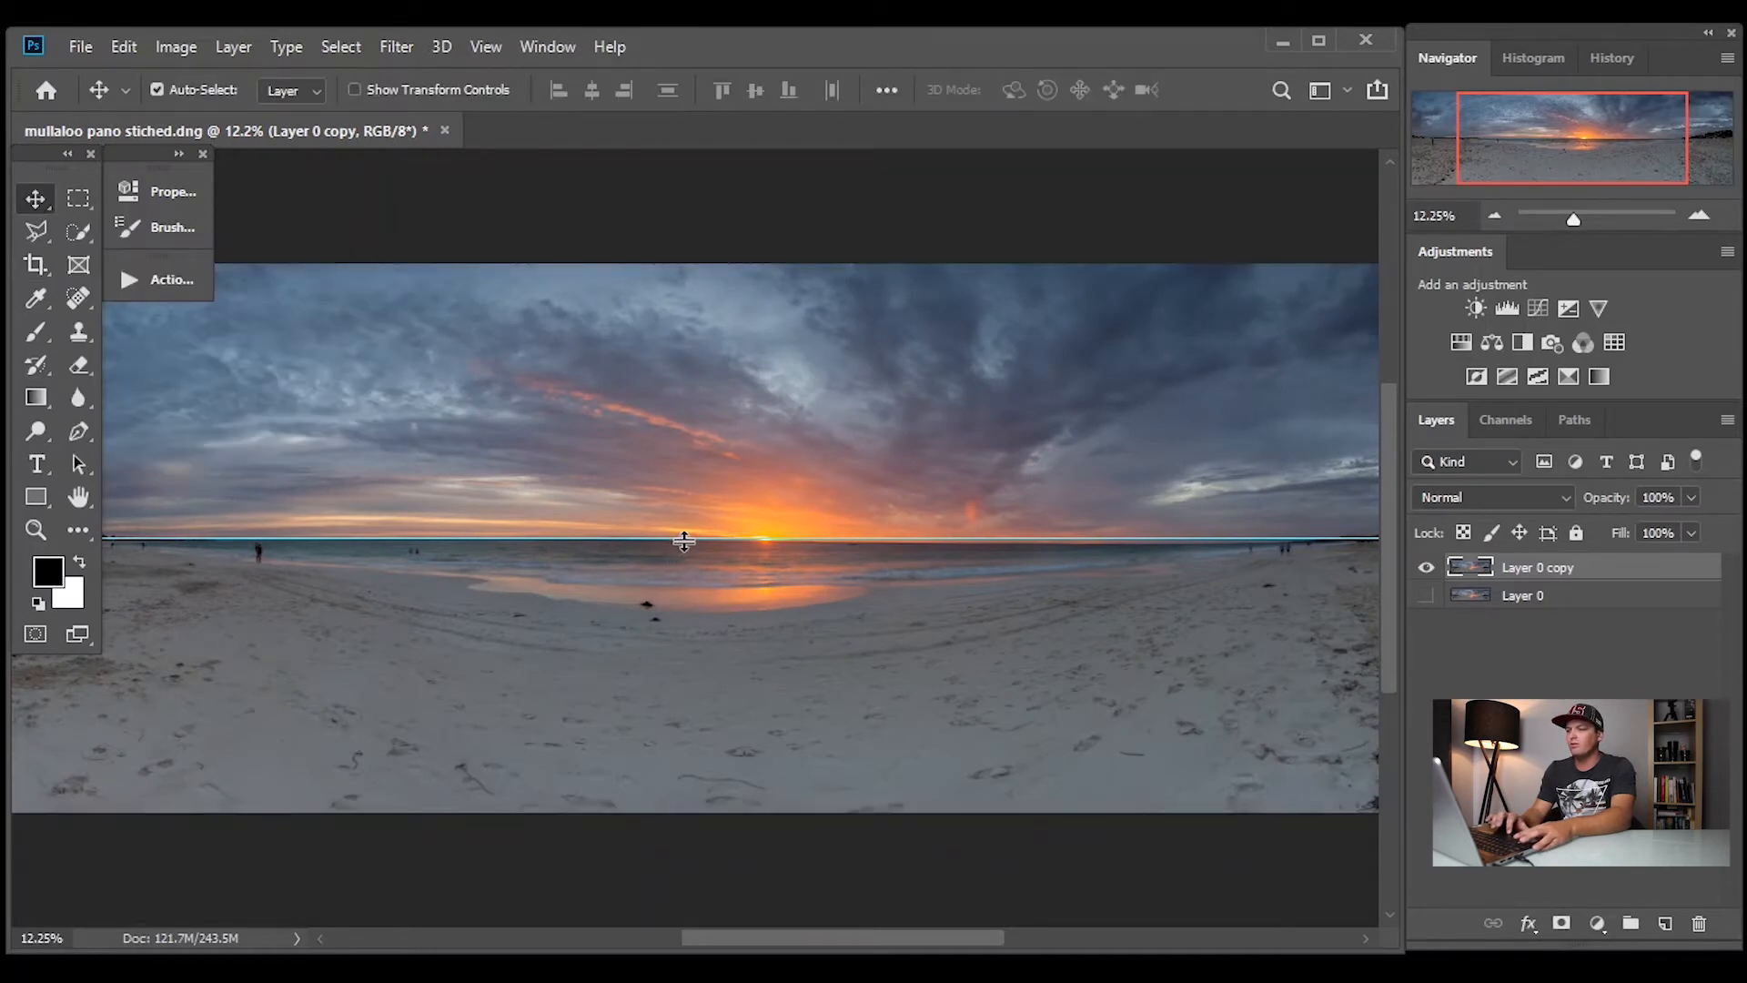
left_click_drag(688, 542, 690, 501)
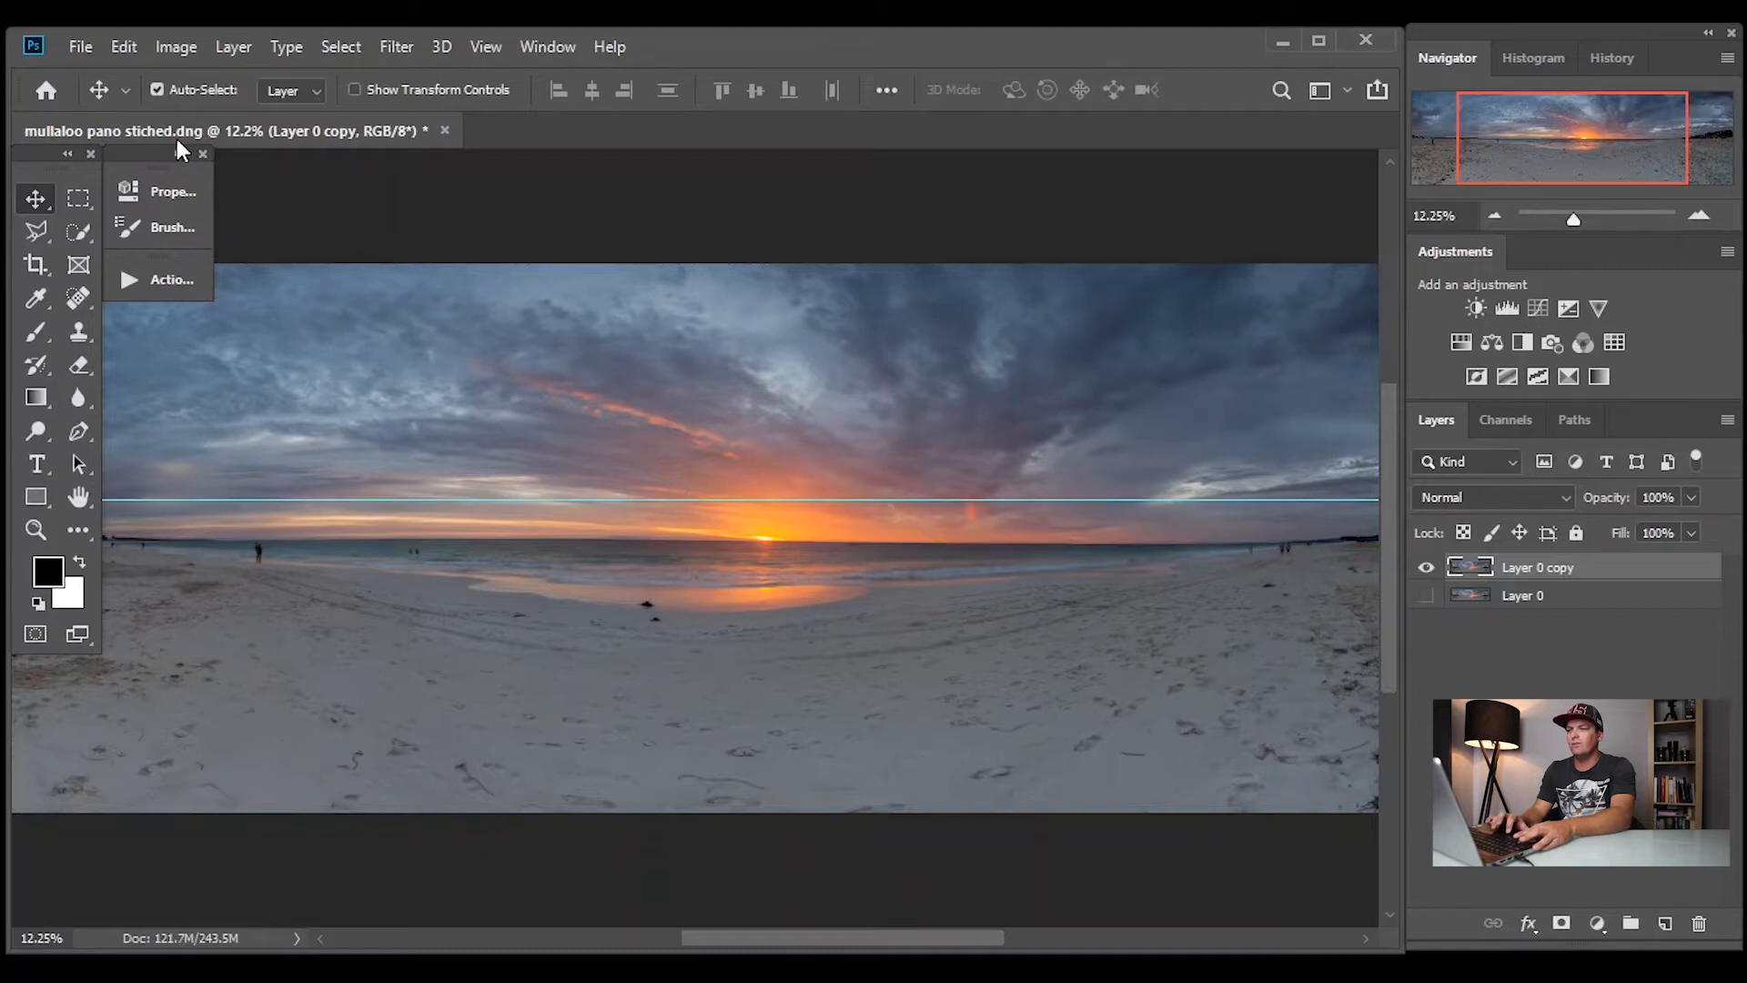
Straighten the panorama with the Crop tool using a line along the horizon between its two ends, and apply the crop
left_click(35, 265)
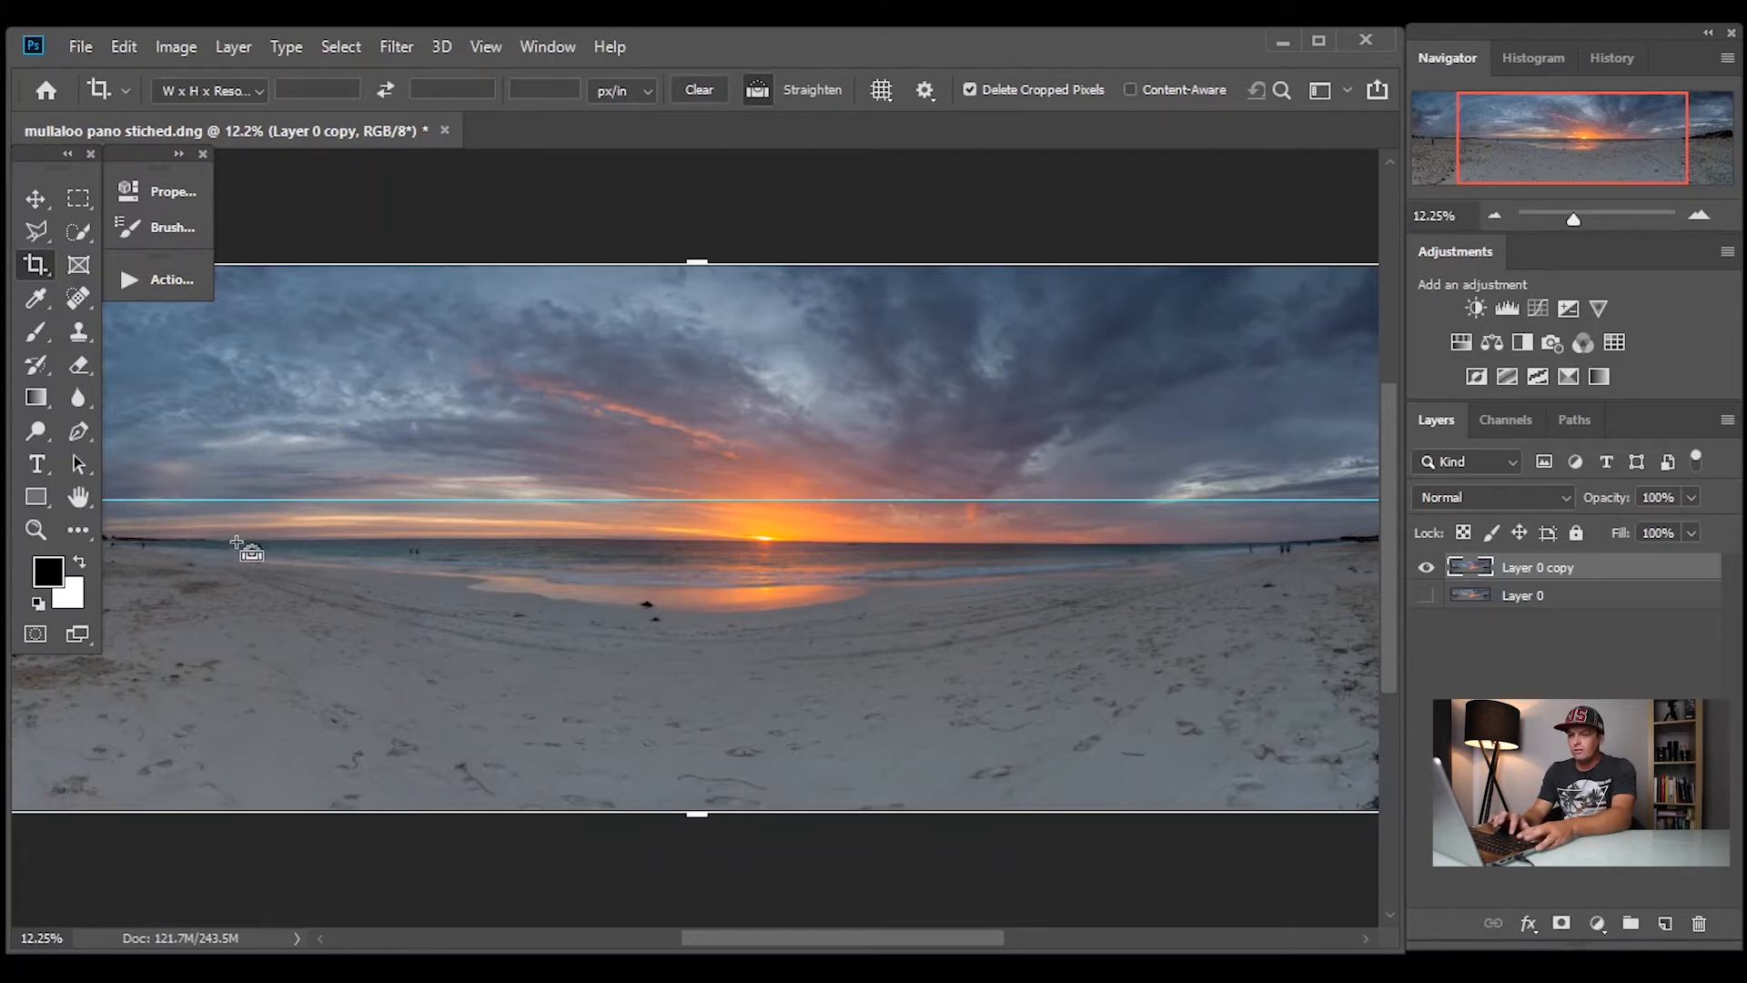
left_click_drag(226, 541, 1283, 544)
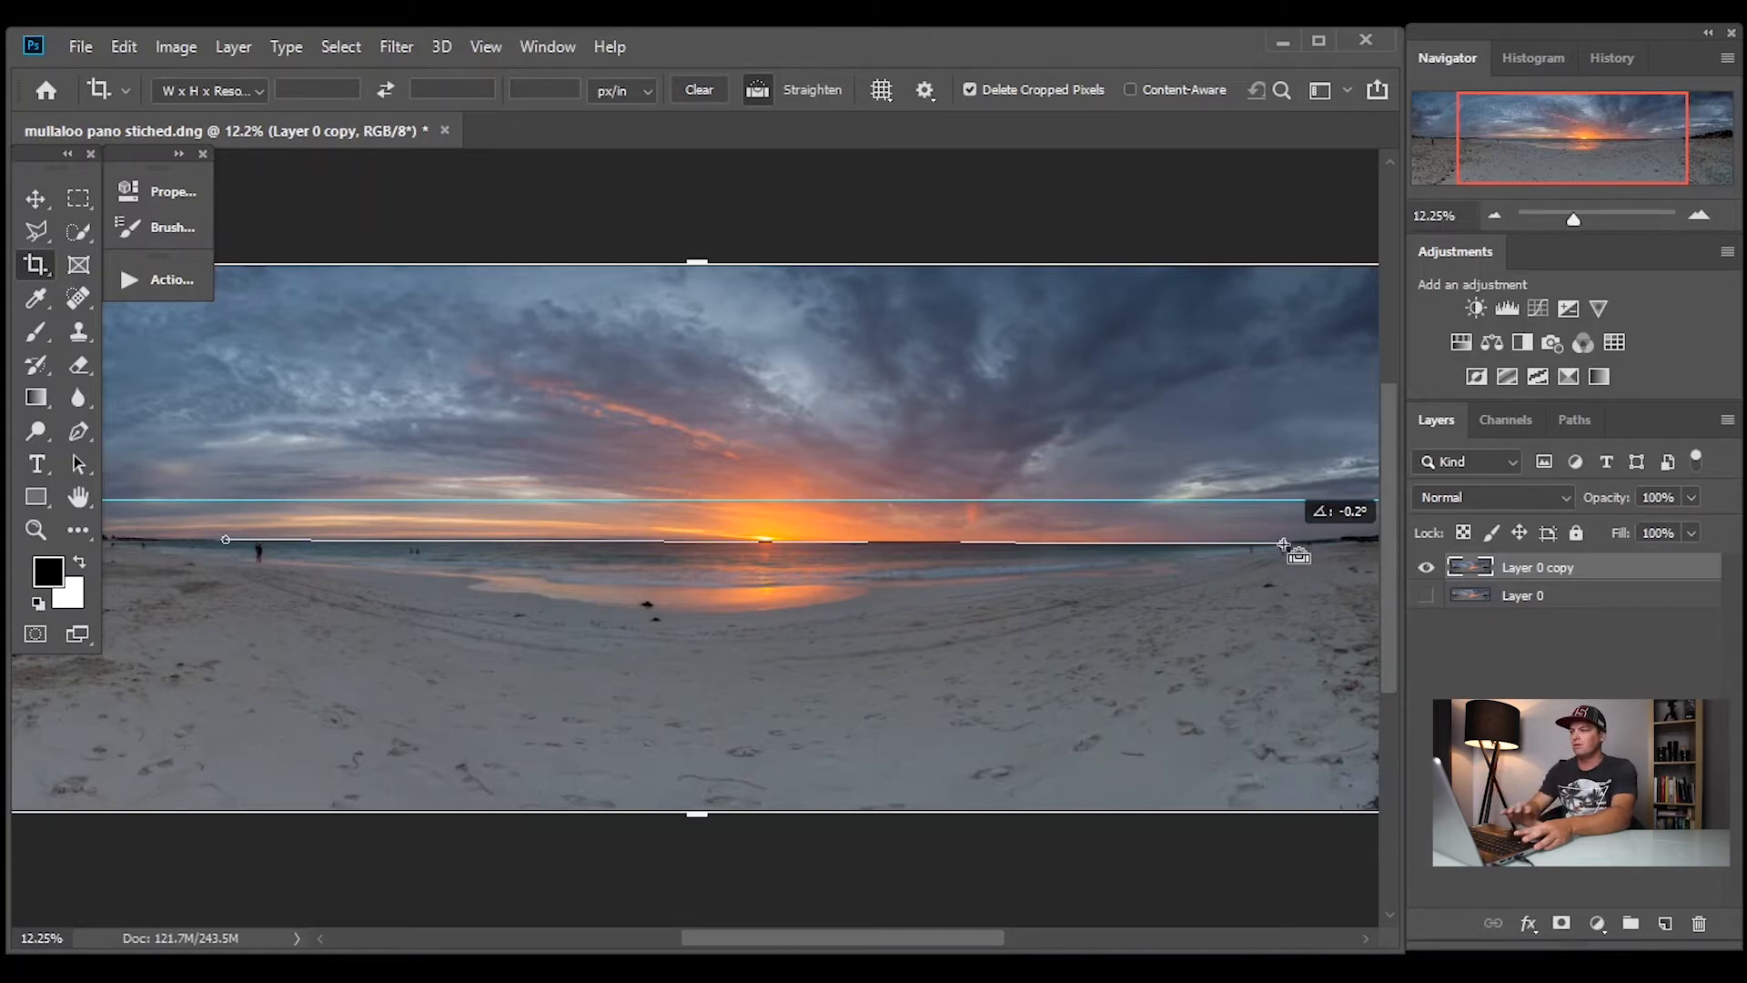
left_click_drag(1283, 544, 1284, 545)
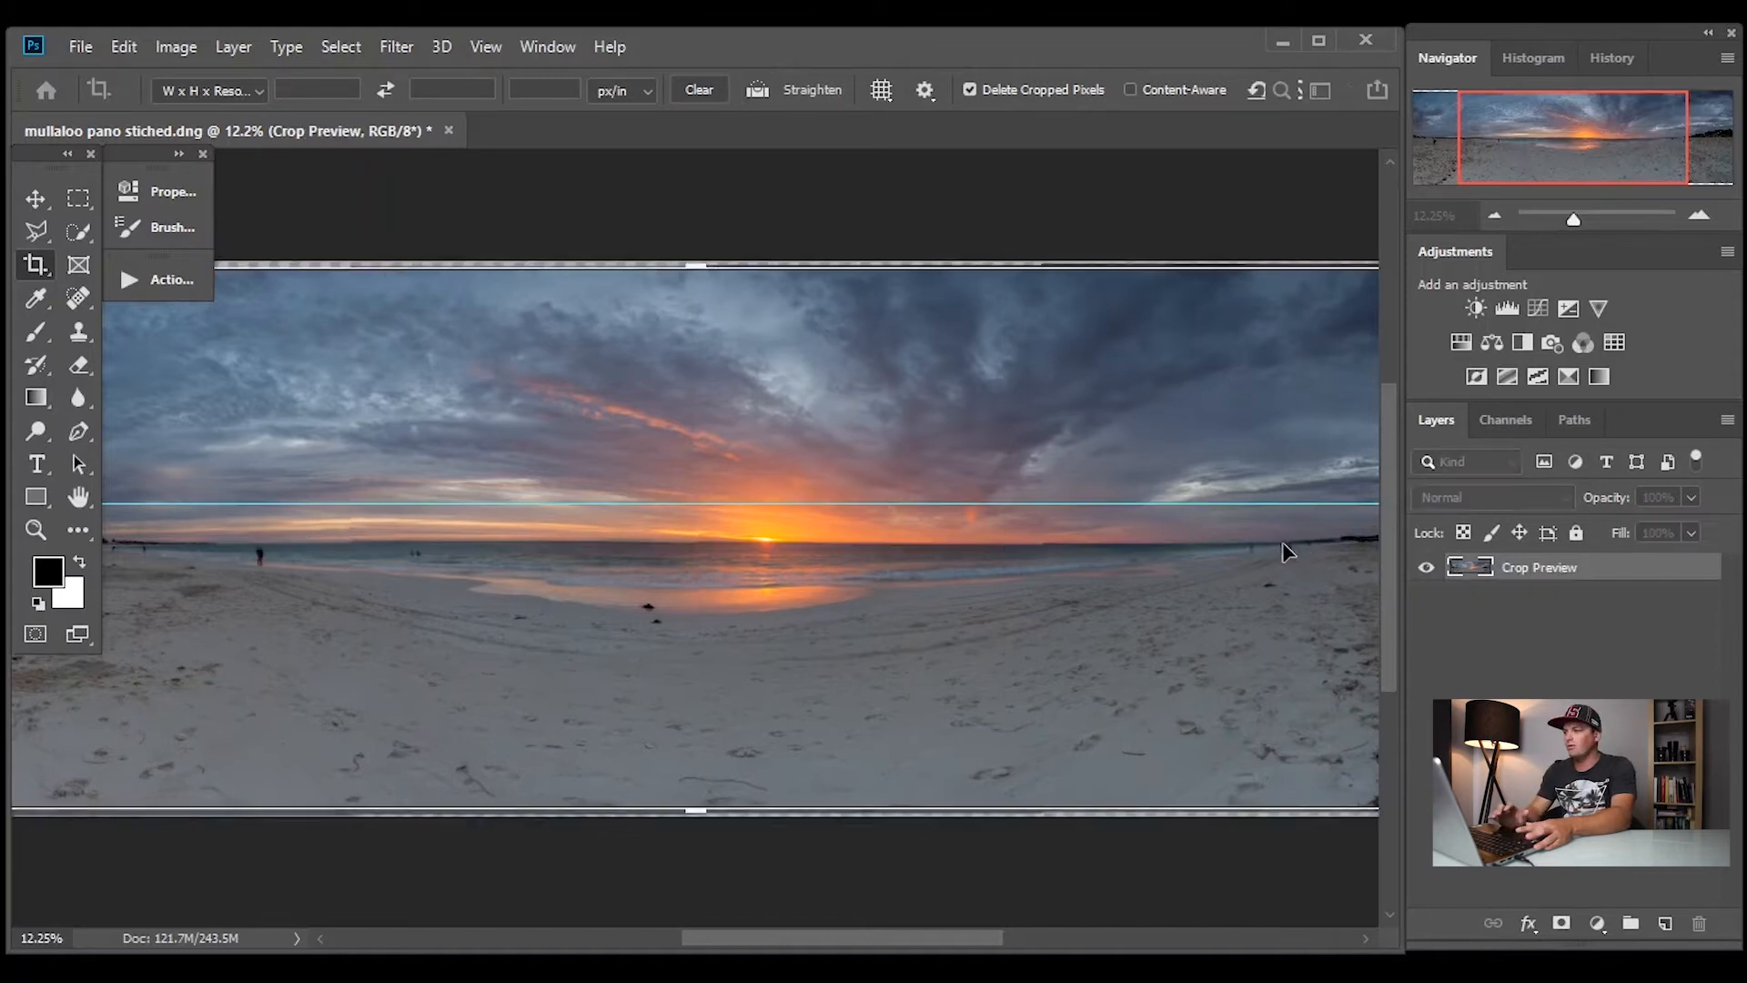
key("v")
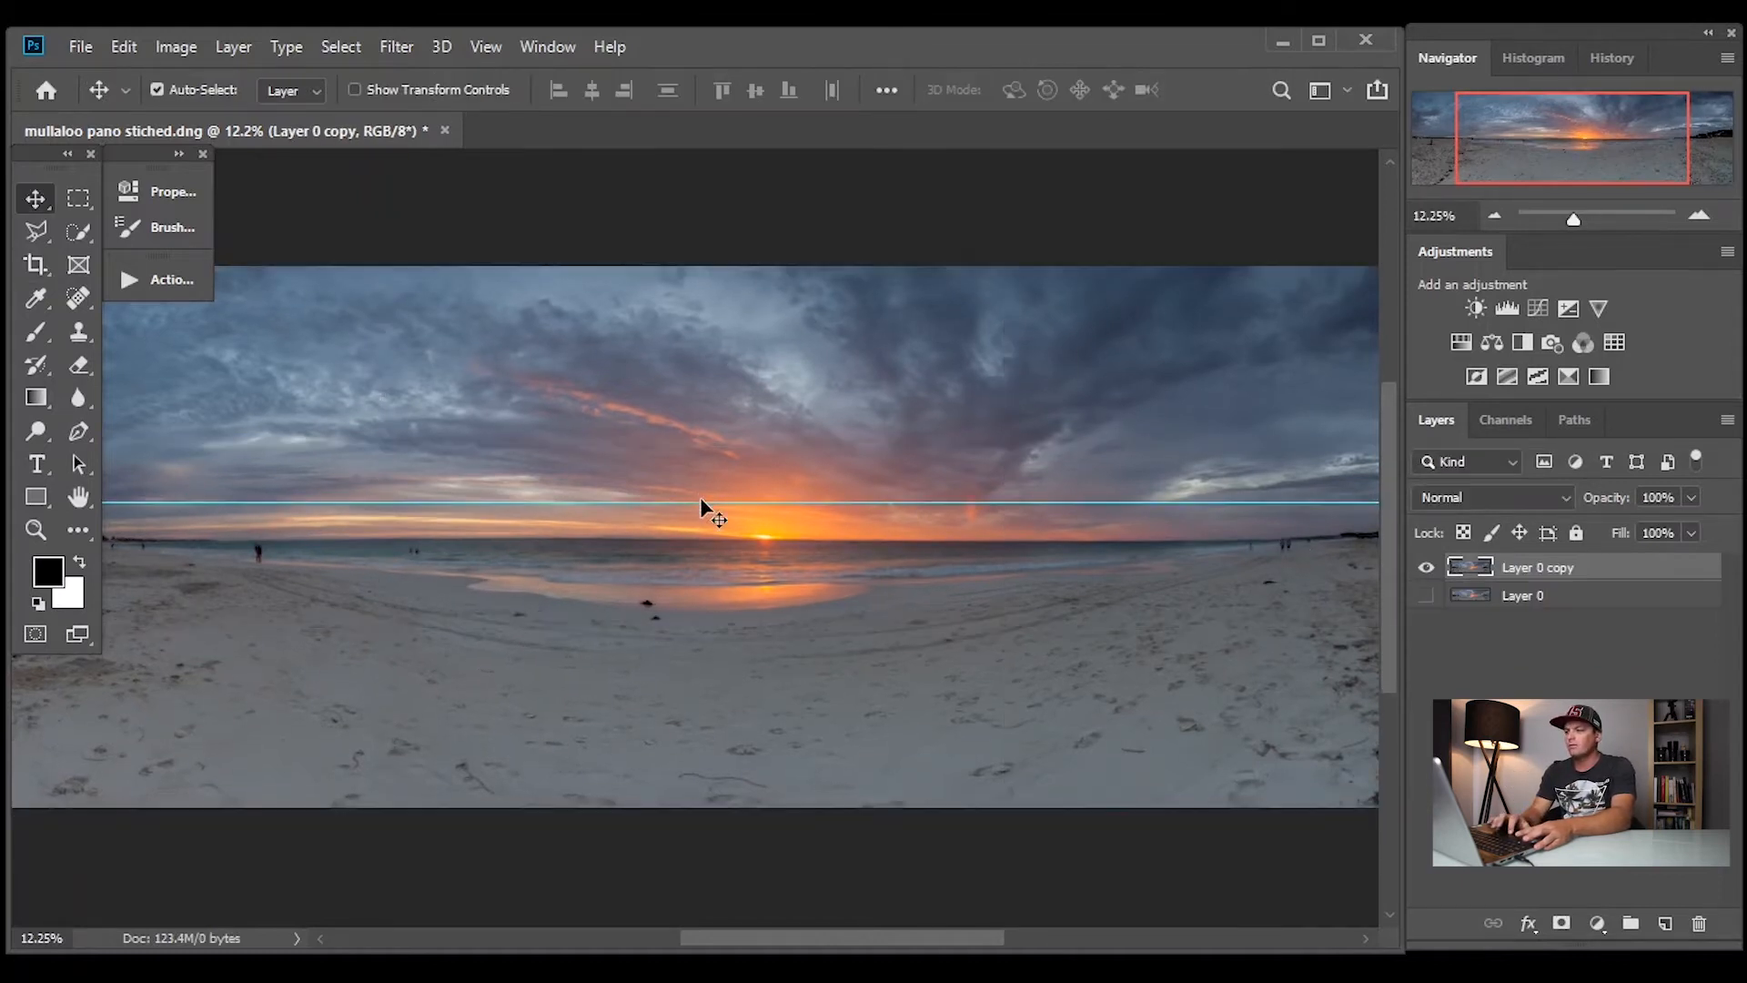
Realign the guide with the straightened horizon and check the level at both ends of the panorama
left_click_drag(705, 502, 709, 537)
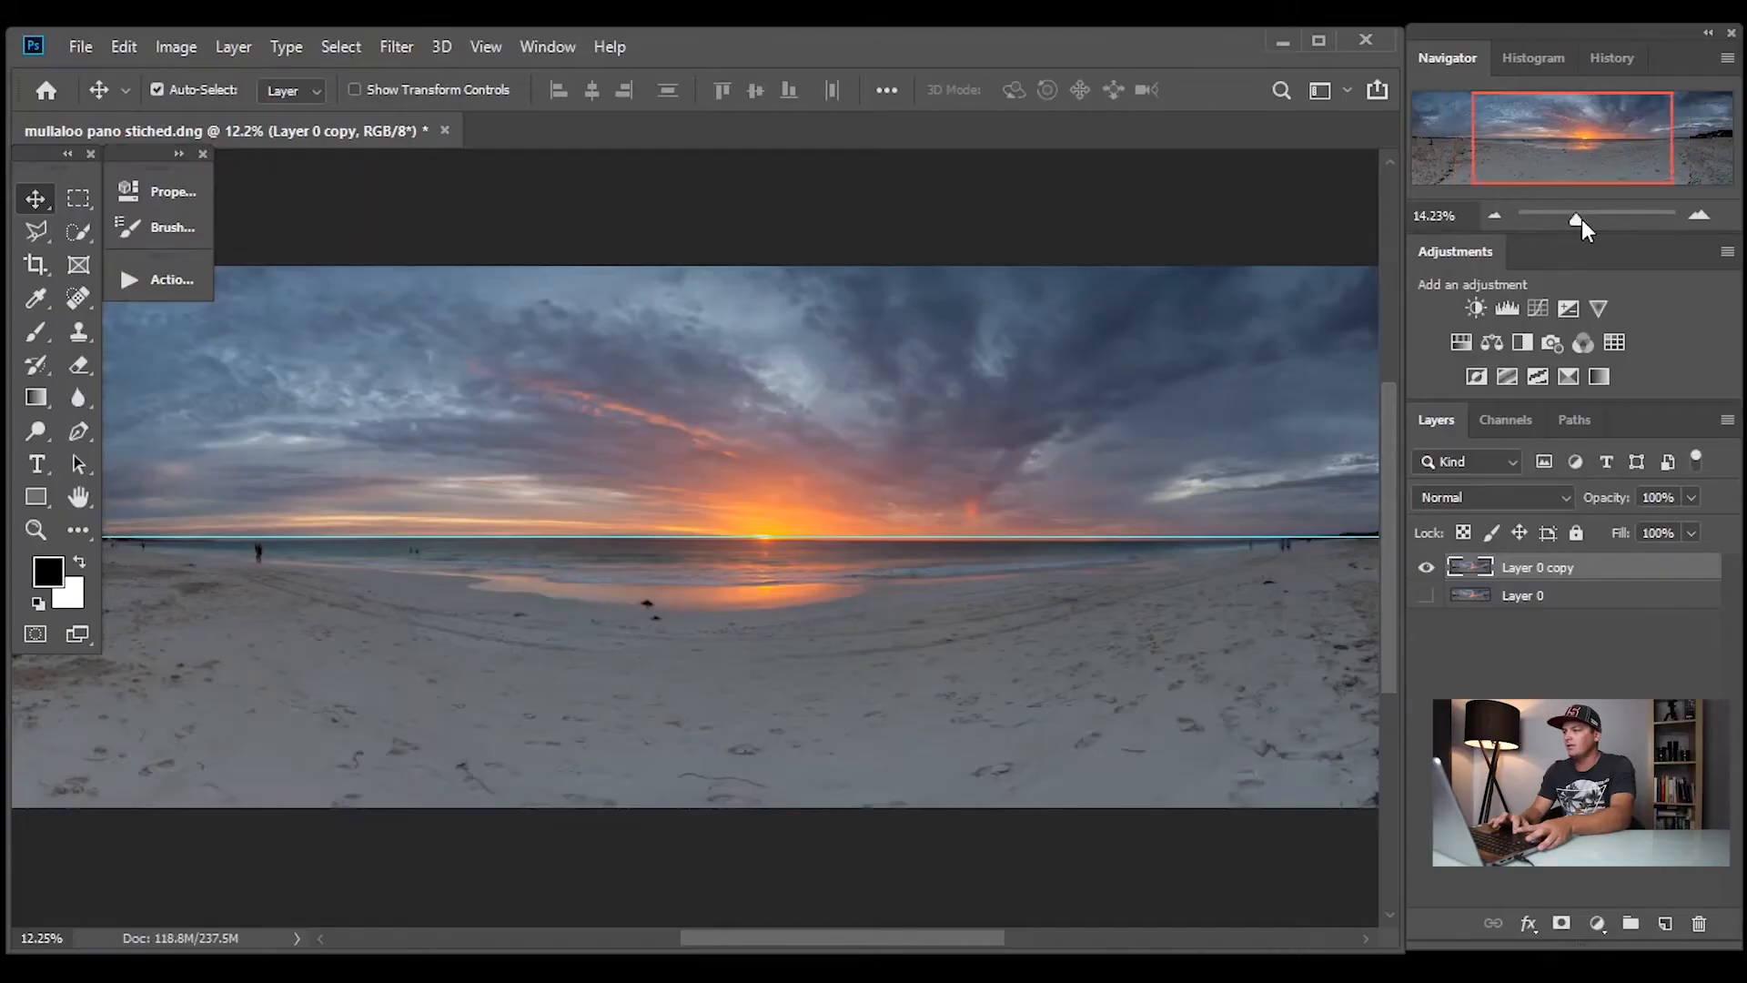
left_click_drag(1581, 220, 1592, 220)
left_click_drag(1580, 132, 1501, 134)
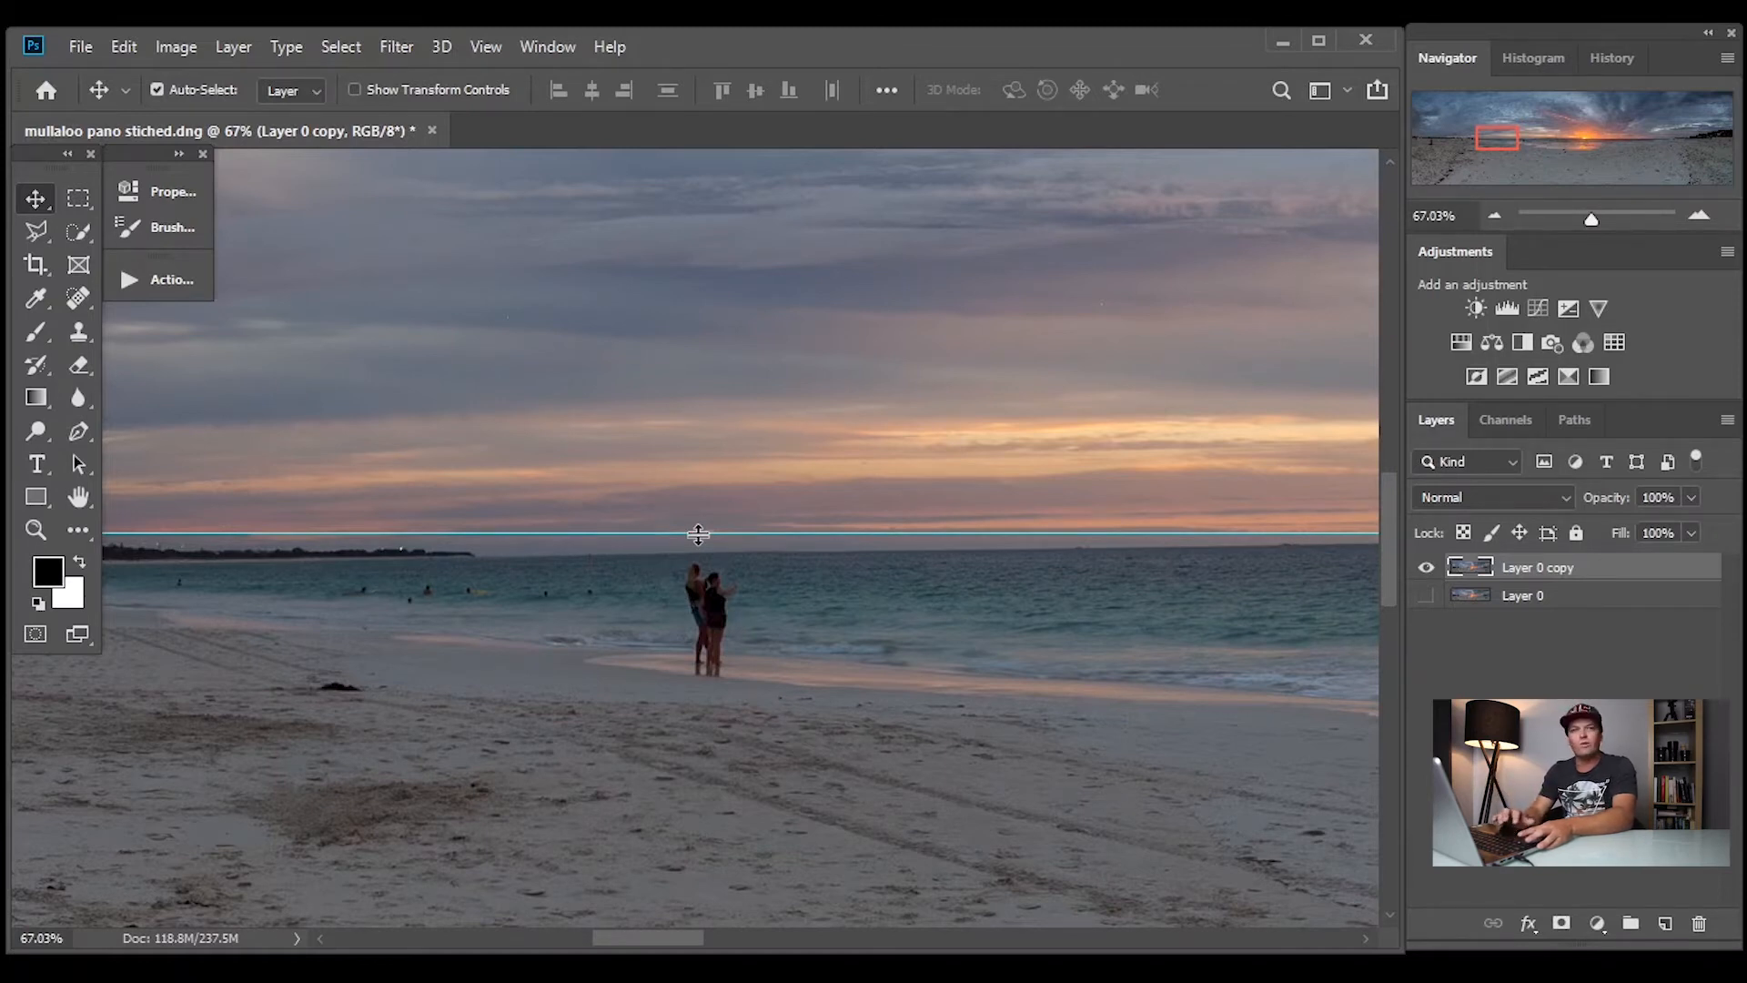
left_click_drag(698, 534, 702, 552)
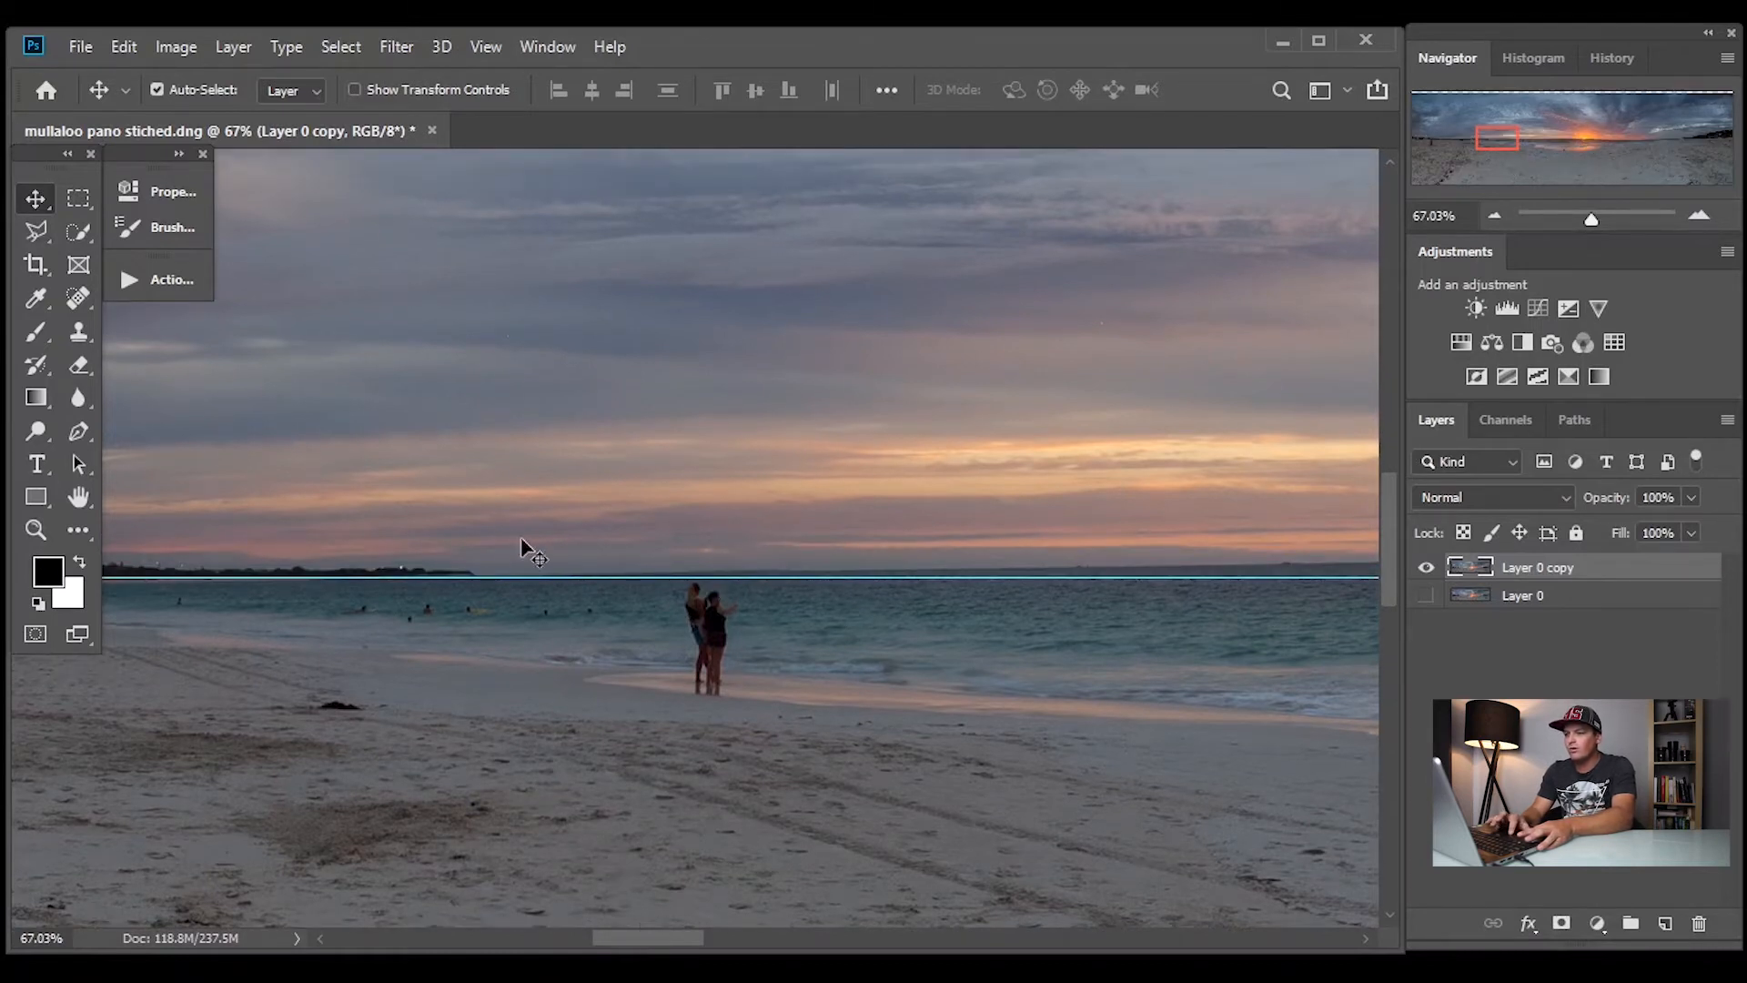
left_click_drag(677, 929, 1084, 908)
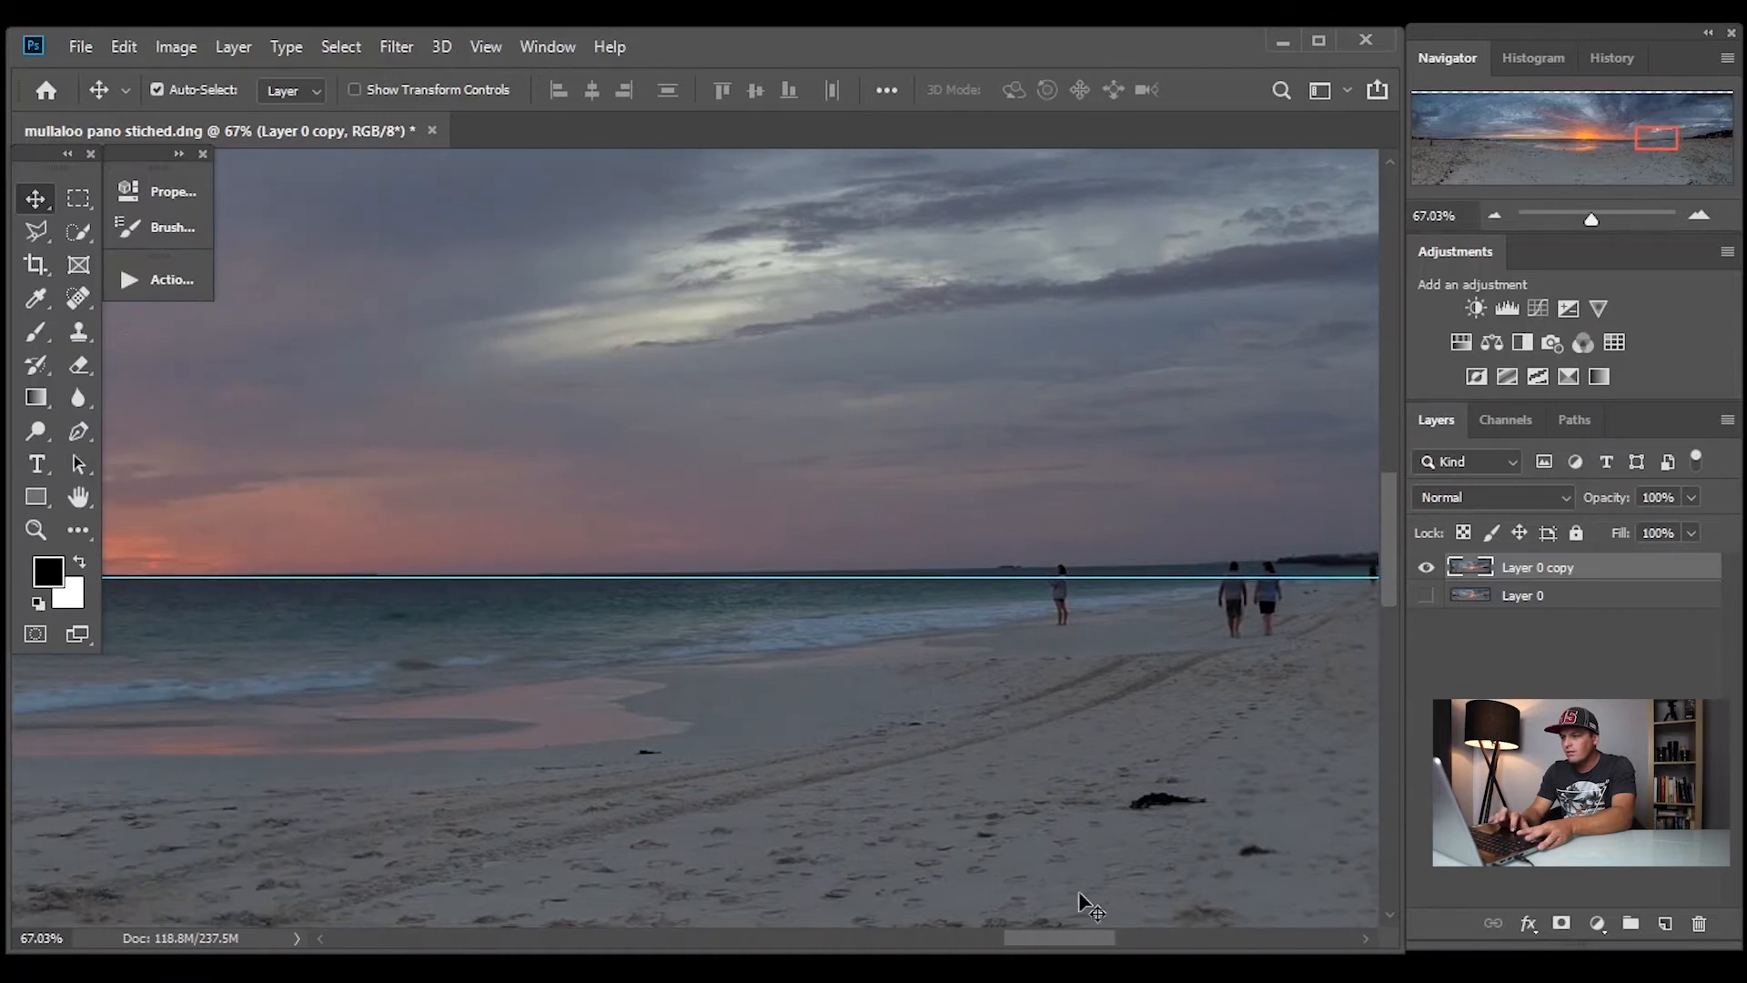
left_click_drag(689, 576, 689, 573)
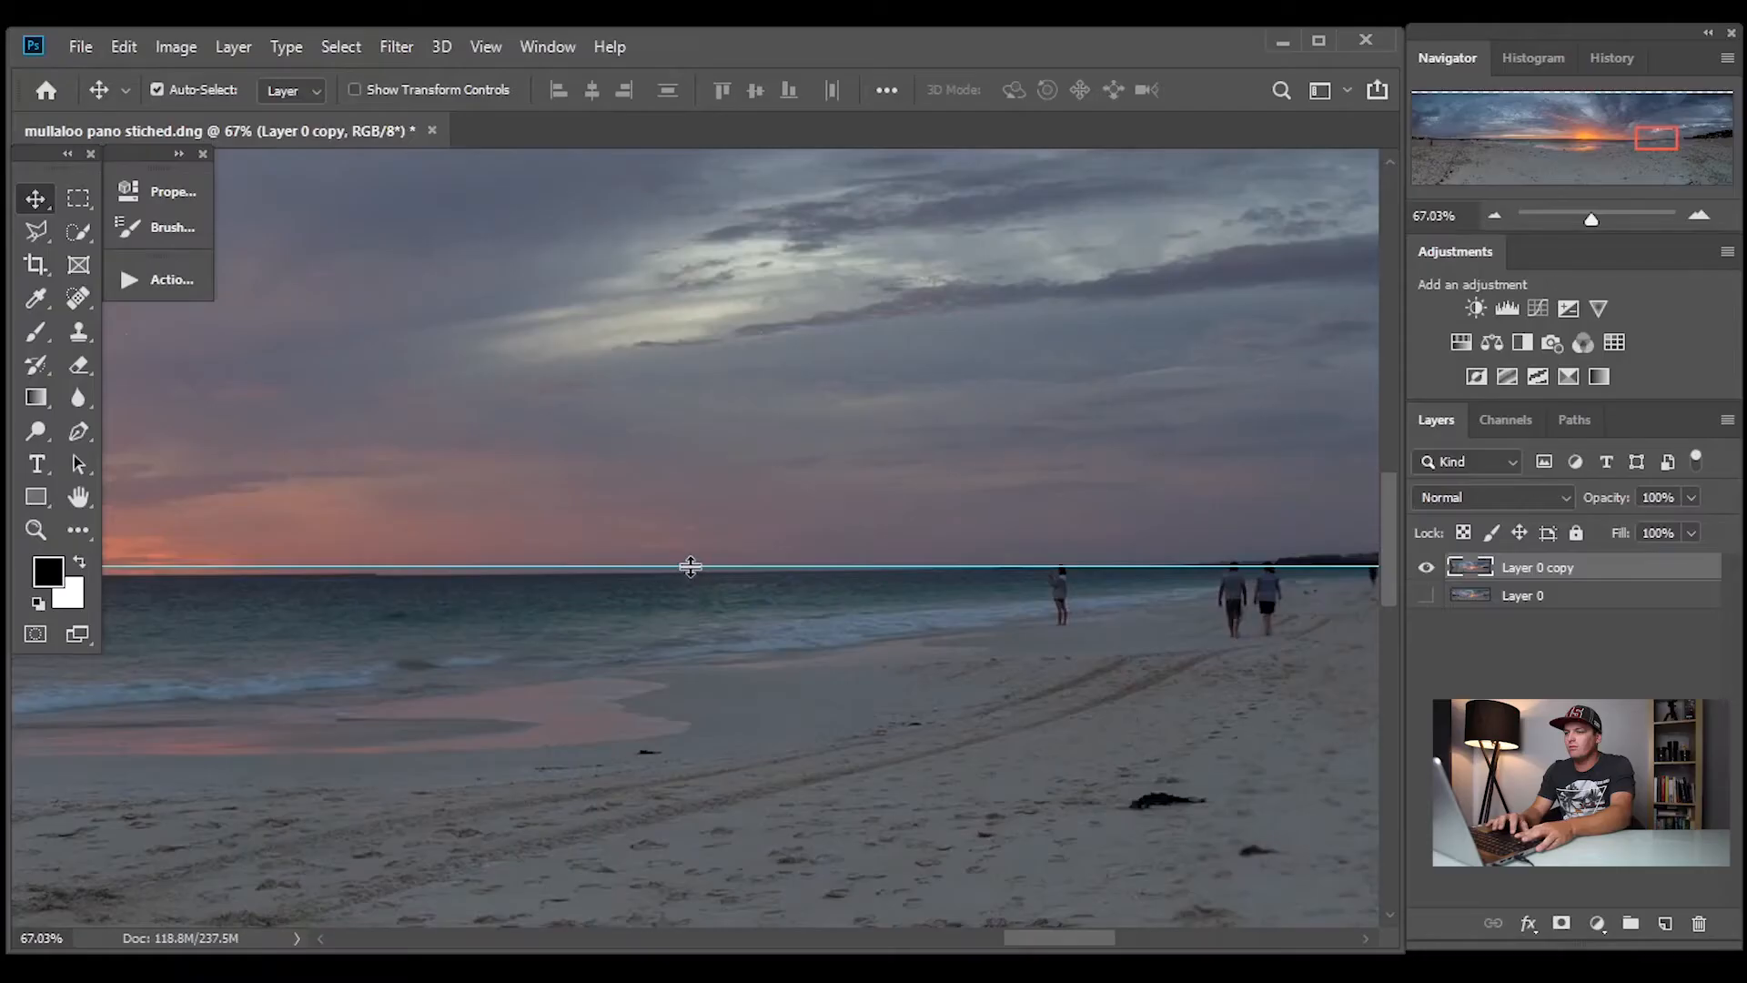
Move the guide up clear of the horizon and examine the waterline between the bathers and the sunset
left_click_drag(690, 567, 690, 535)
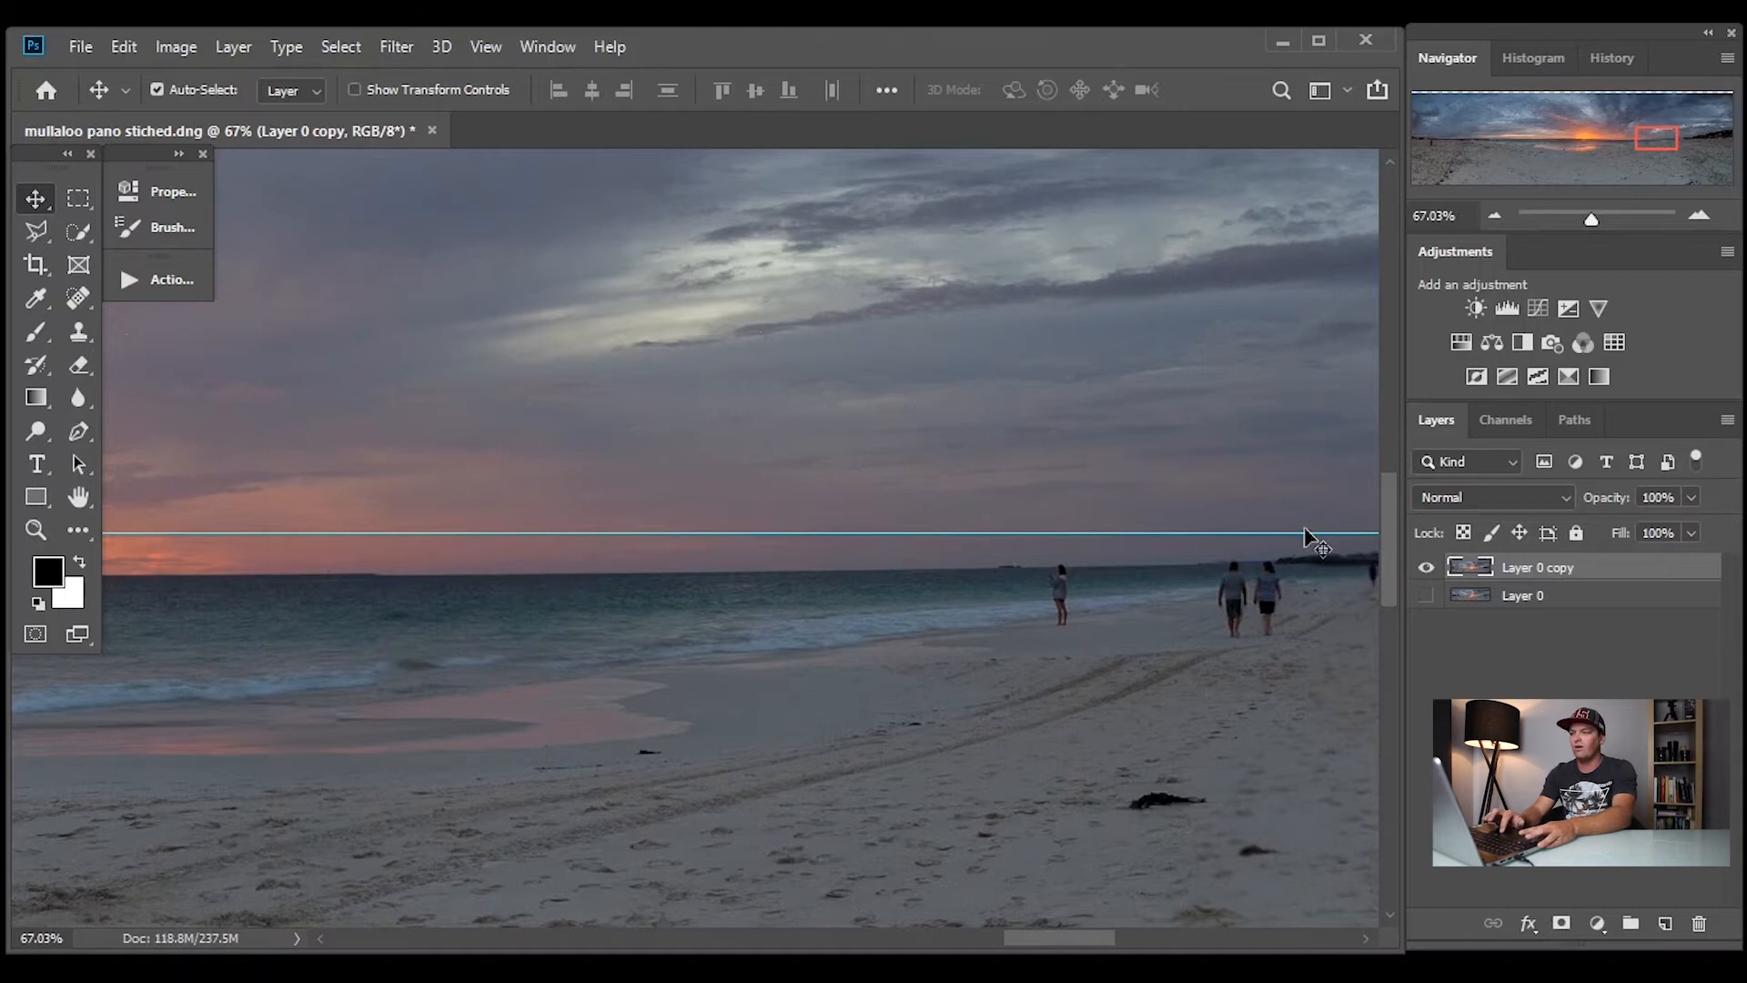
left_click_drag(1025, 933, 652, 919)
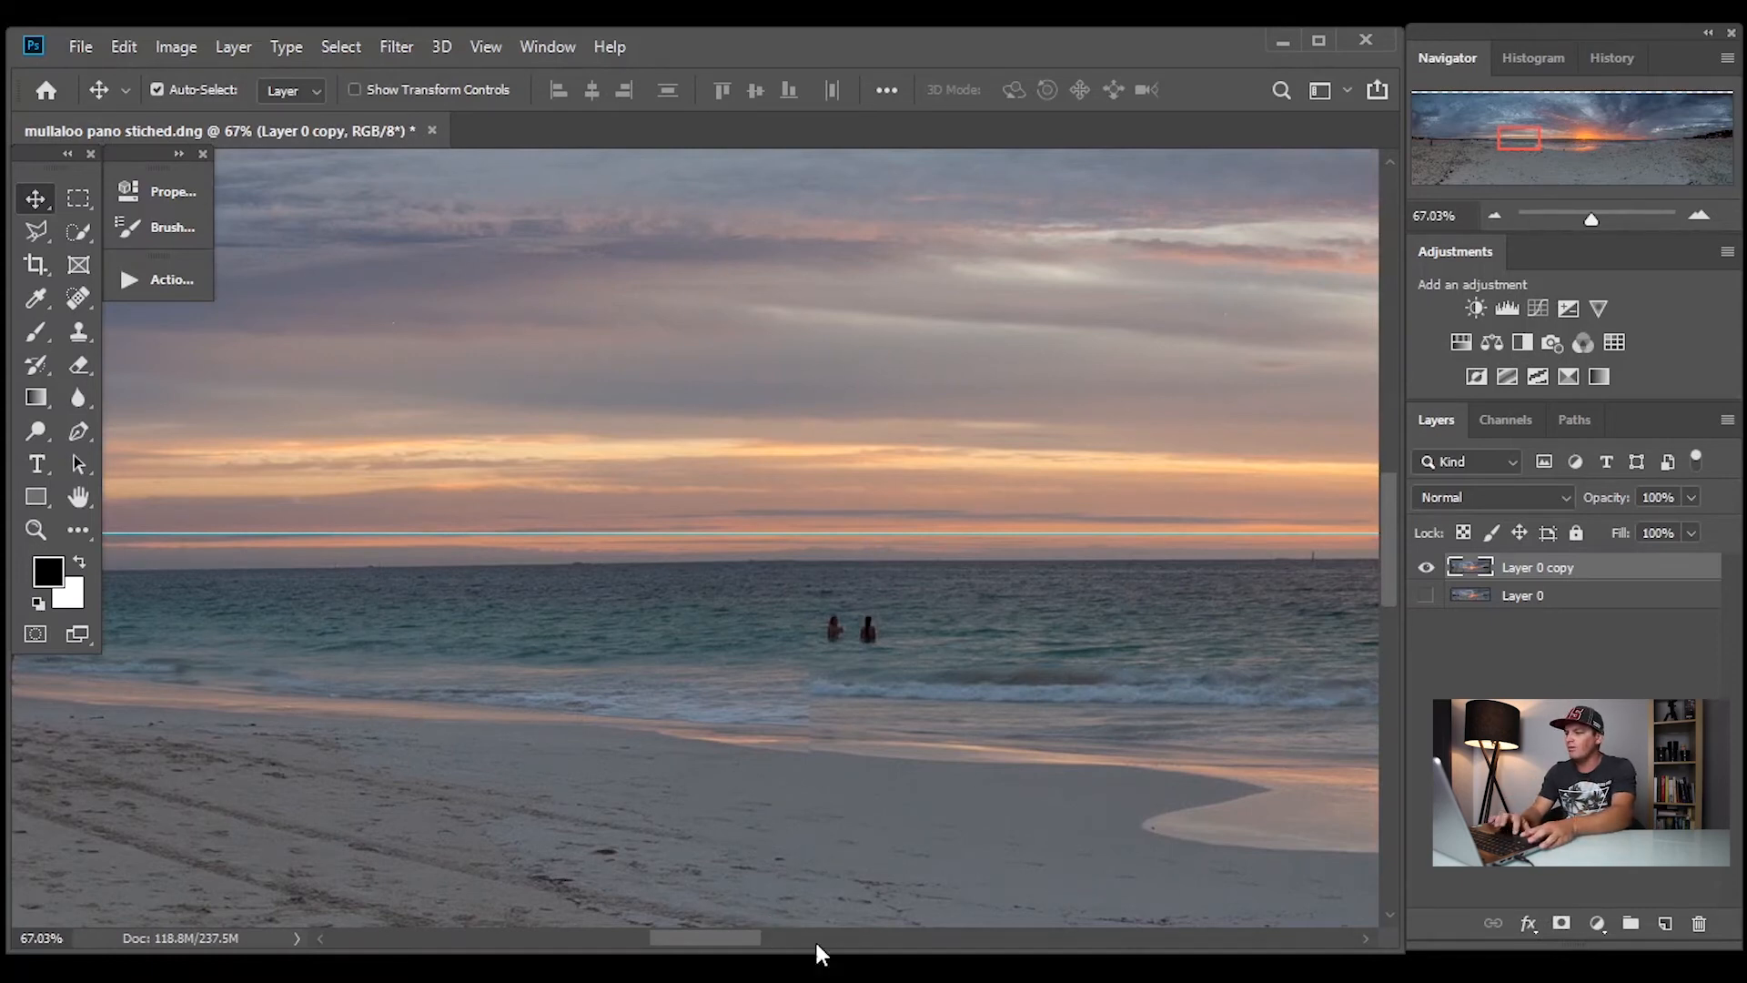
Lower the guide onto the horizon and compare its alignment on both sides of the sunset
left_click_drag(733, 536, 734, 563)
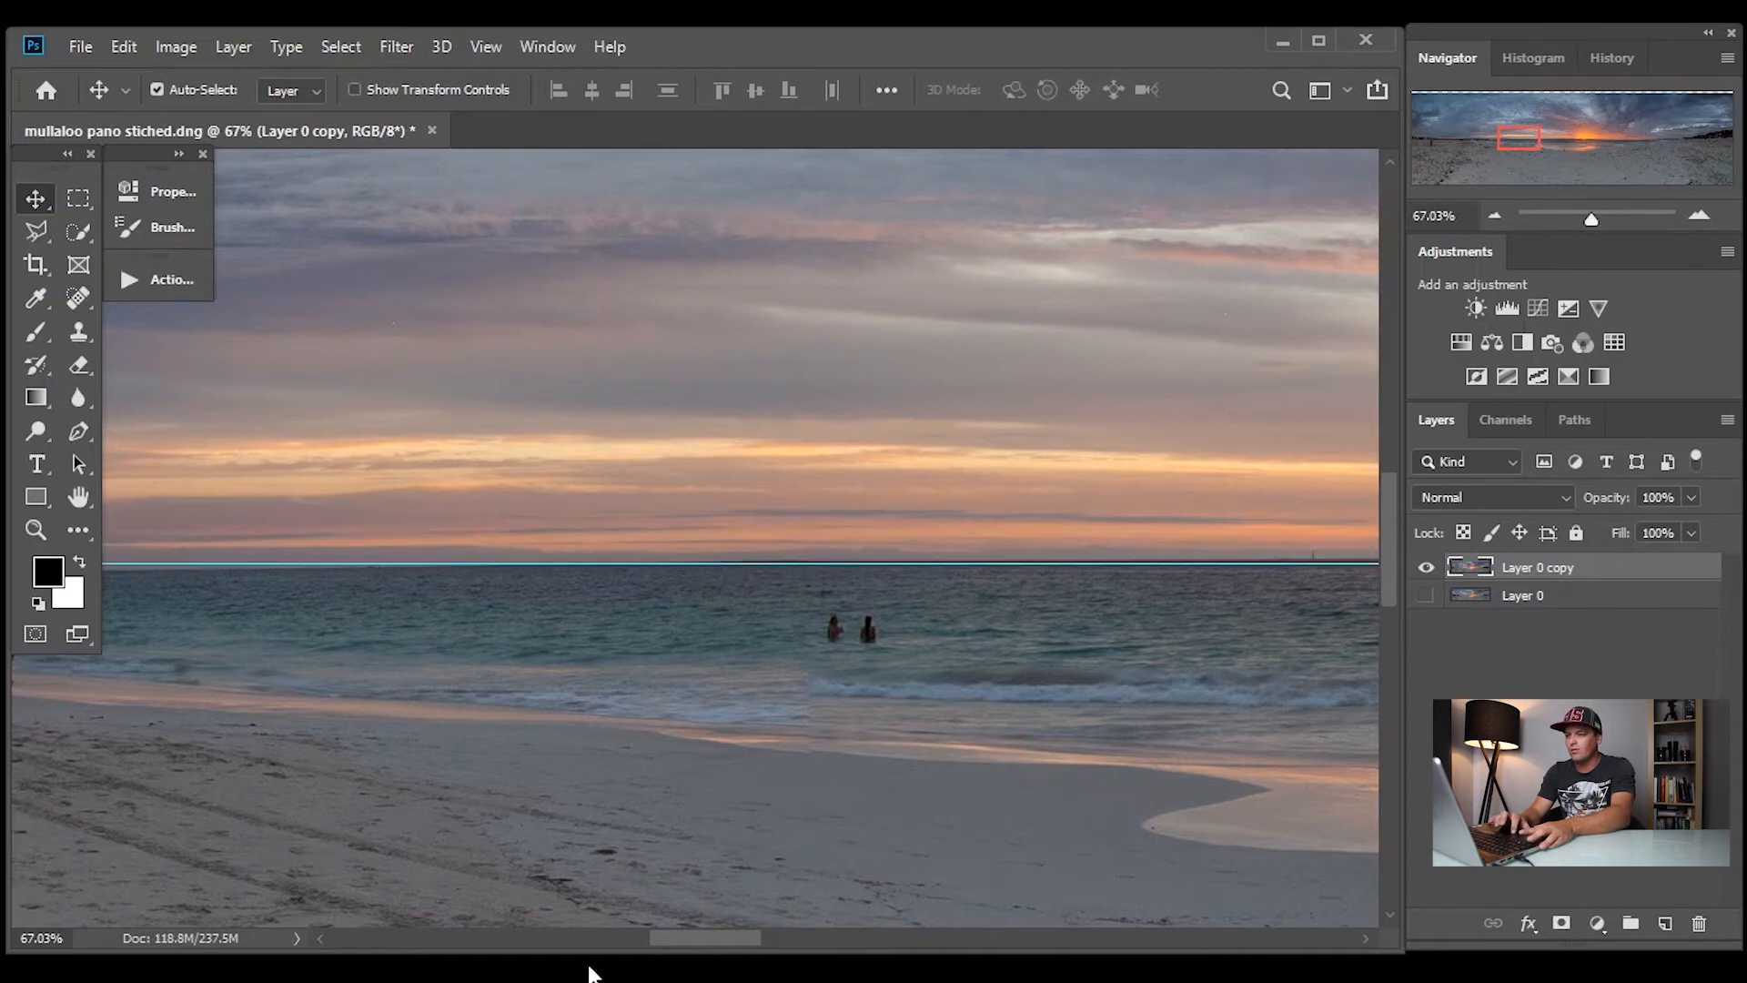
left_click_drag(668, 936, 1039, 940)
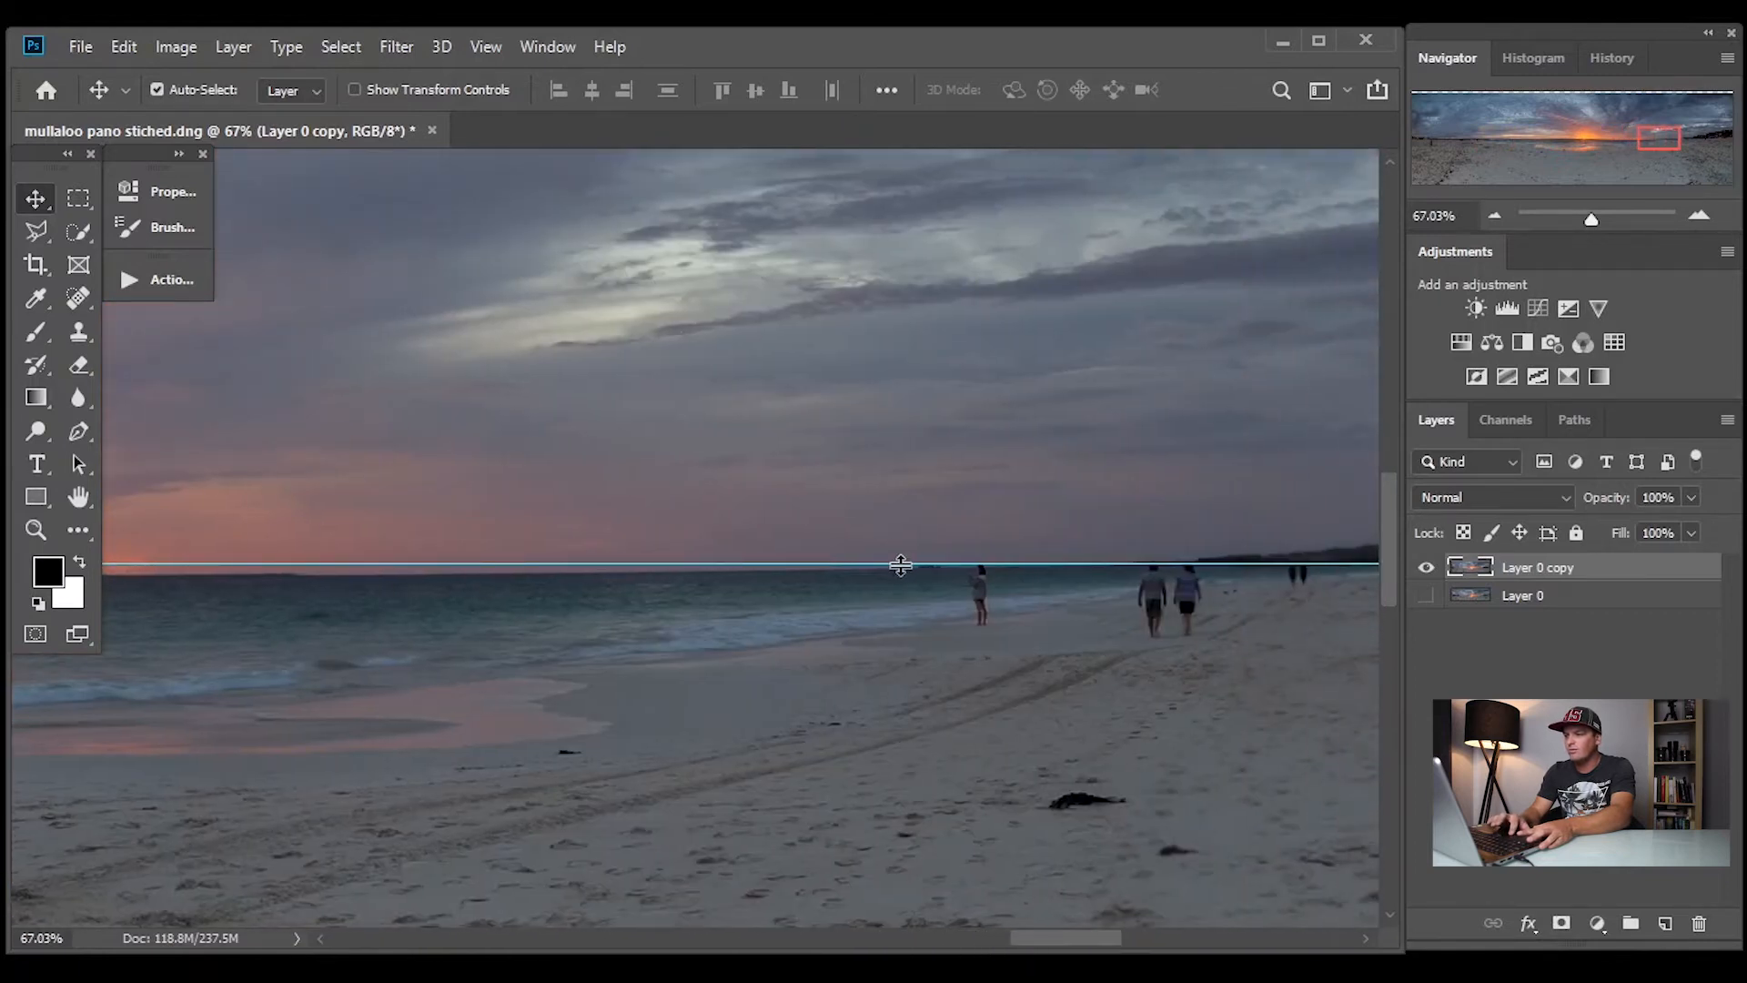
left_click_drag(902, 569, 903, 575)
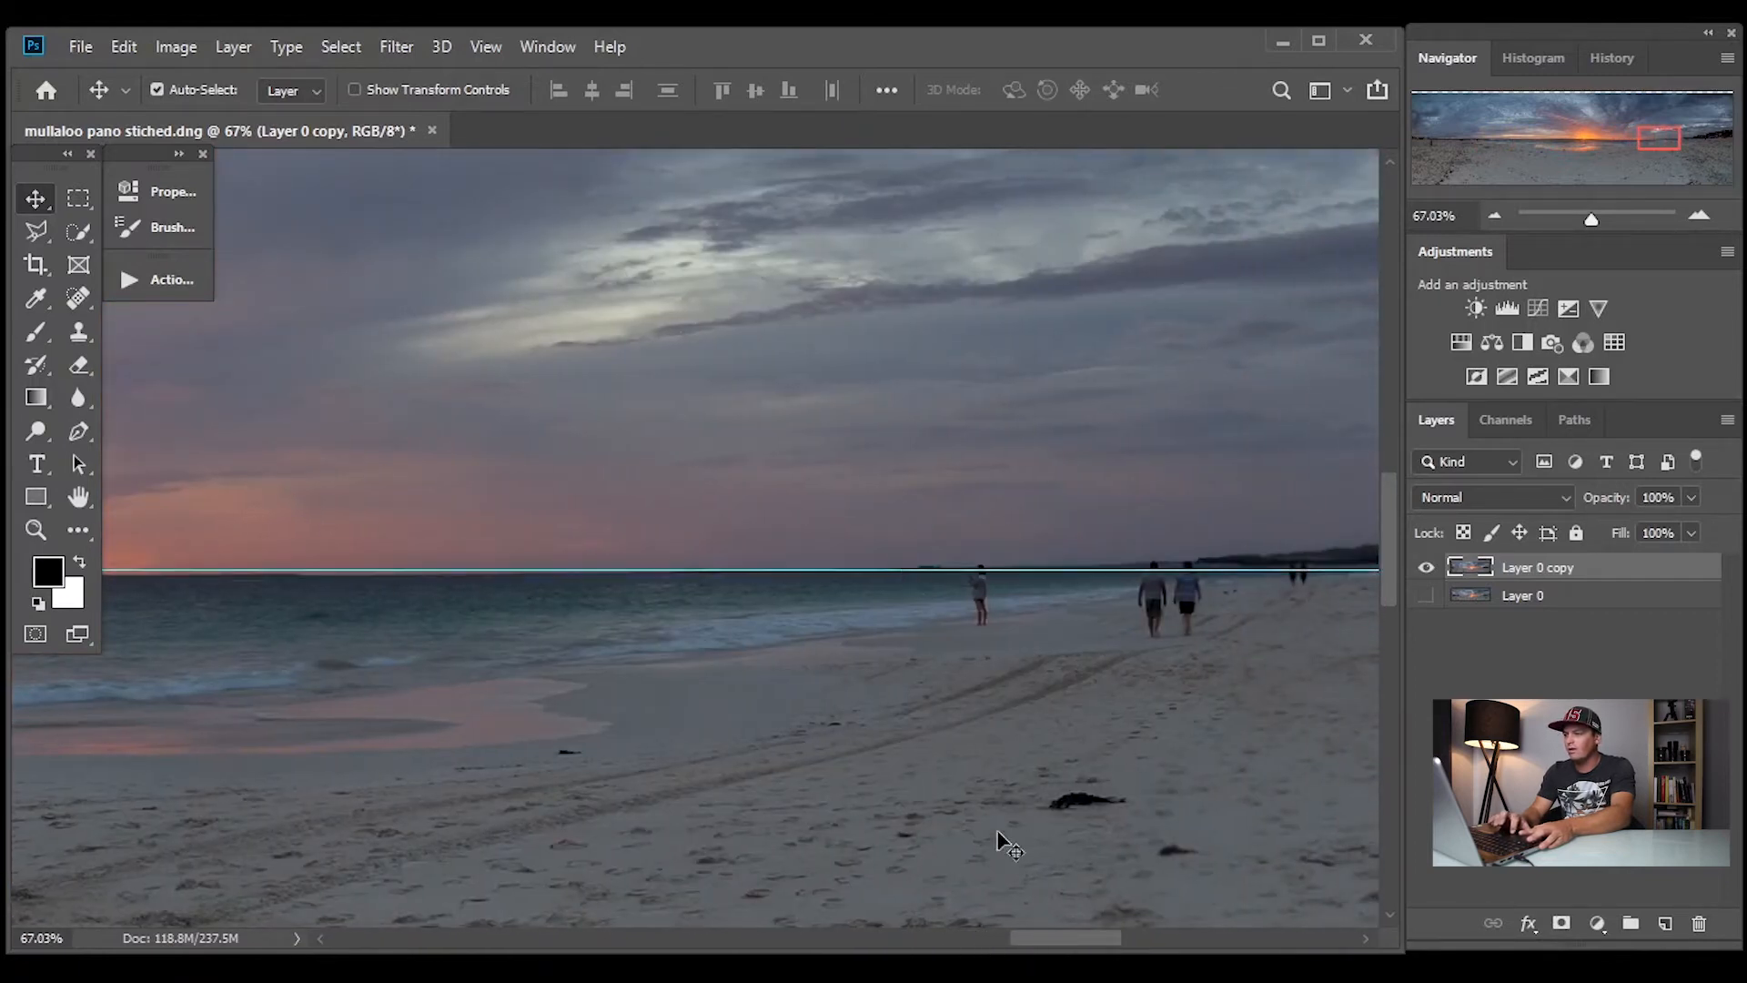
left_click_drag(1046, 941, 673, 910)
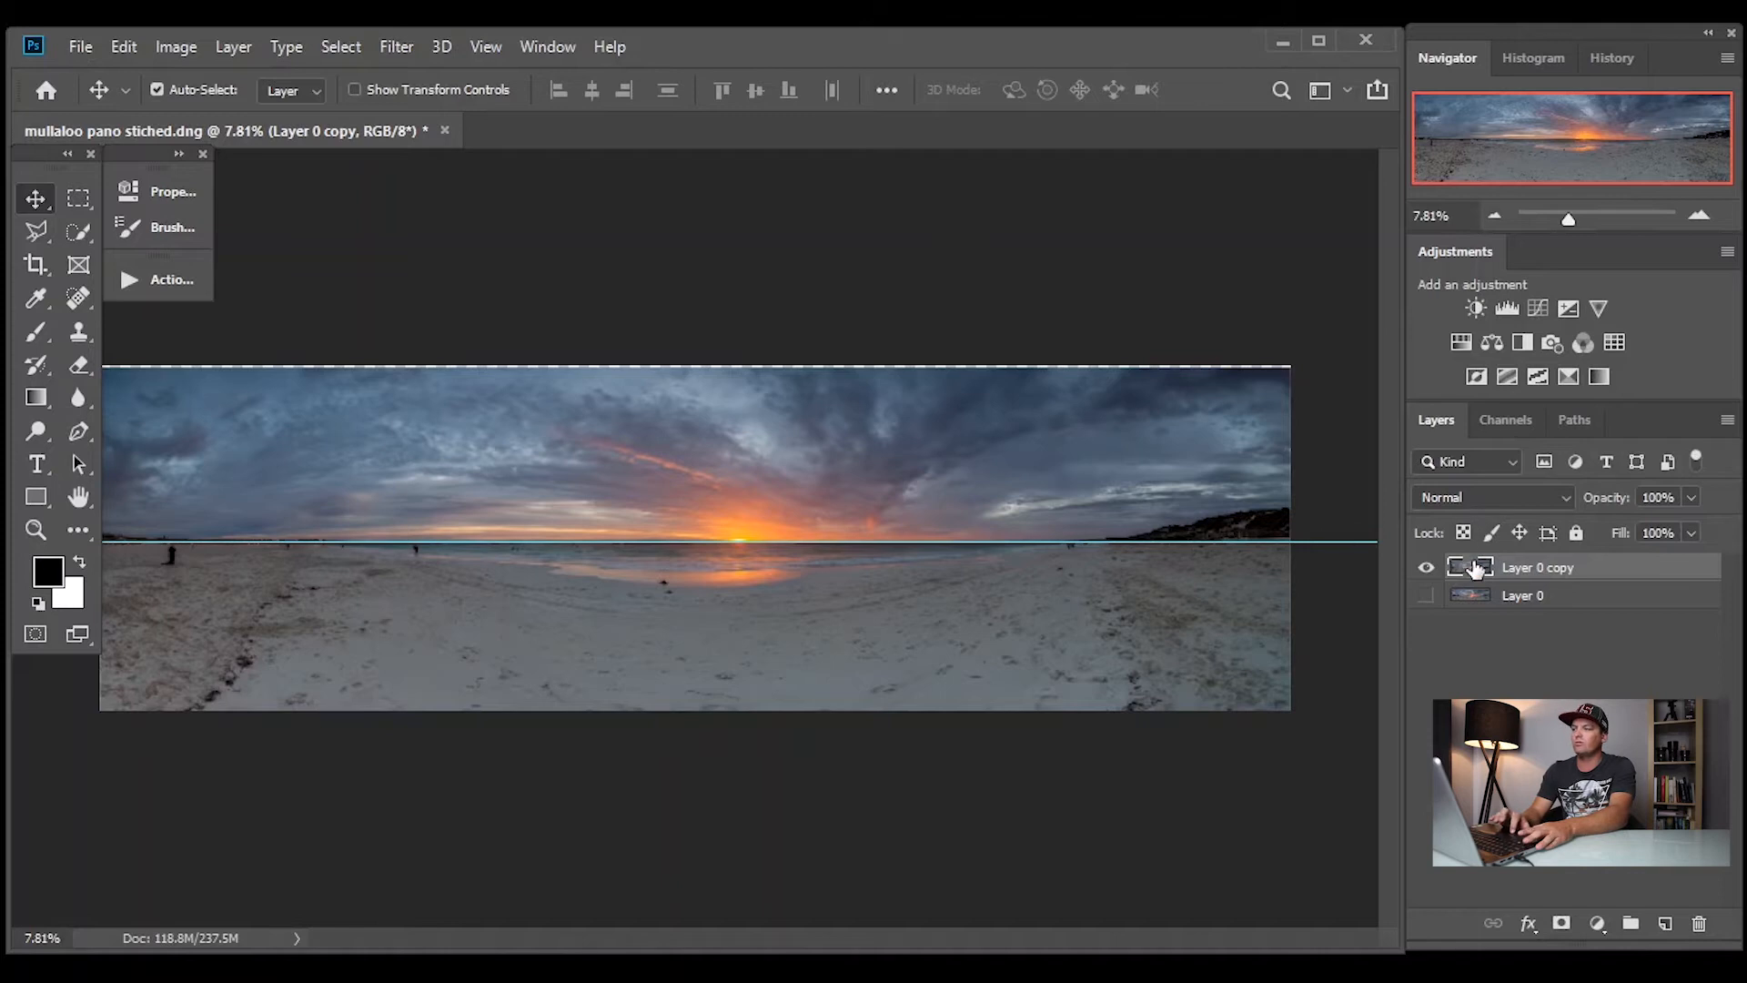
Start Puppet Warp on Layer 0 copy and place three pins along the horizon between the bathers and the sun
left_click(128, 51)
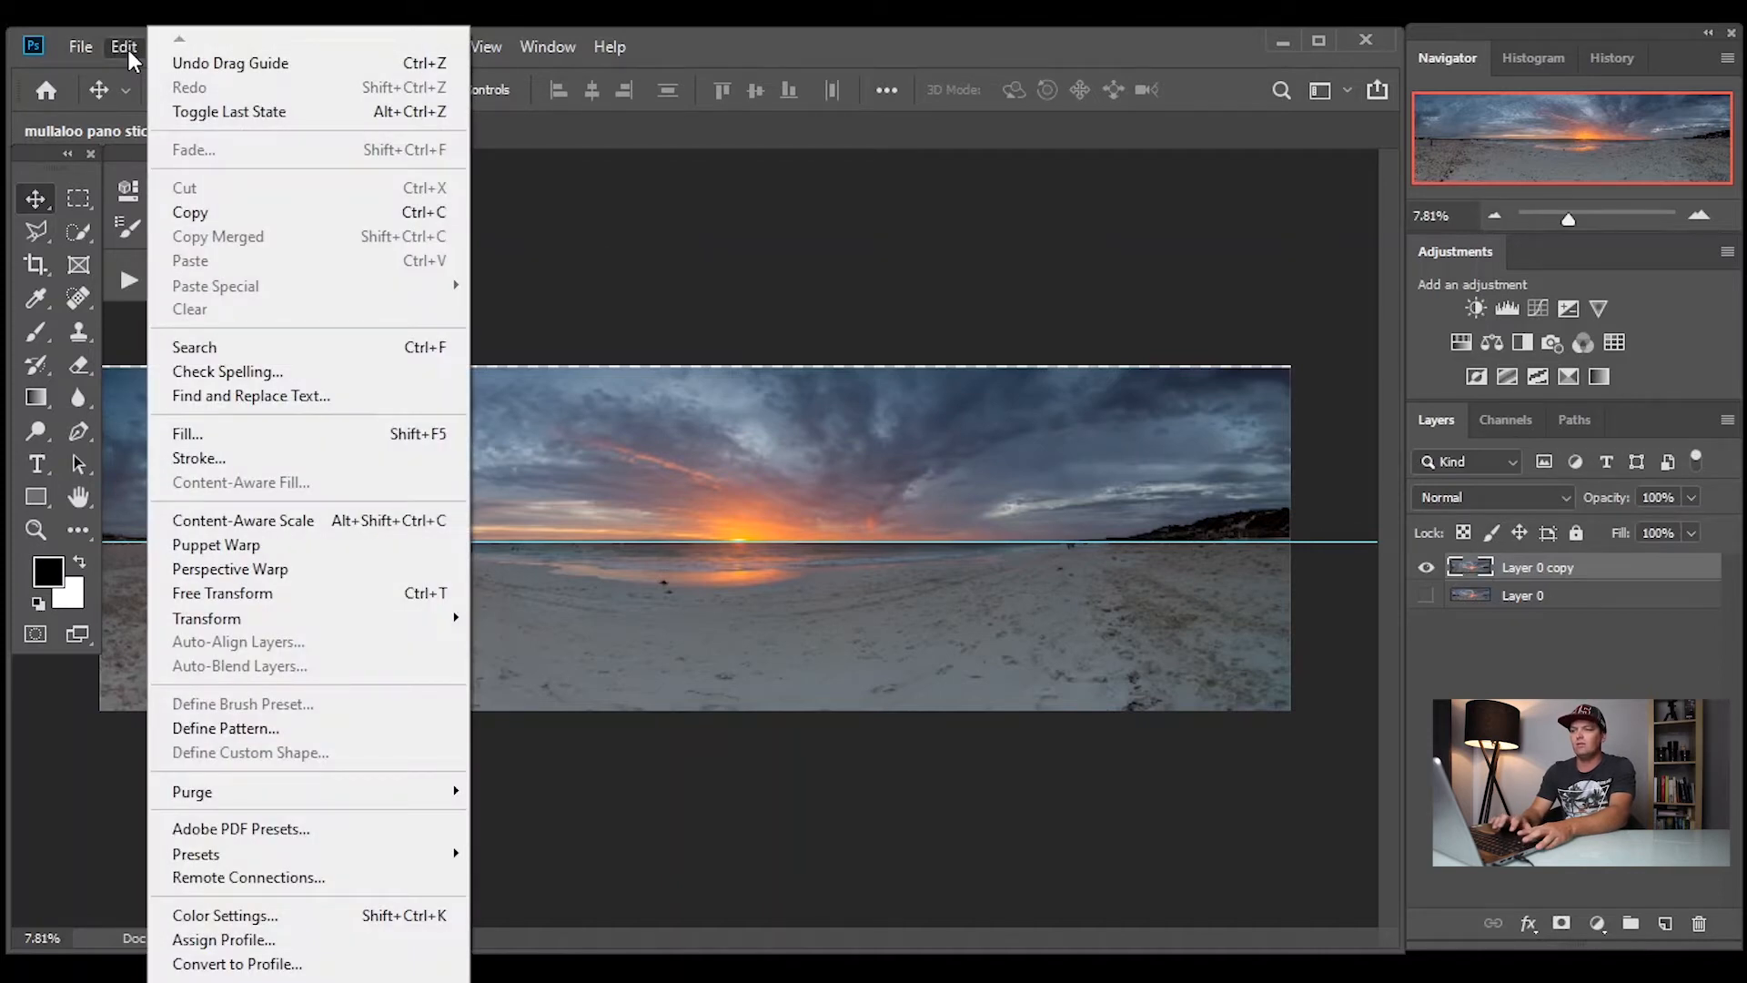
left_click(302, 546)
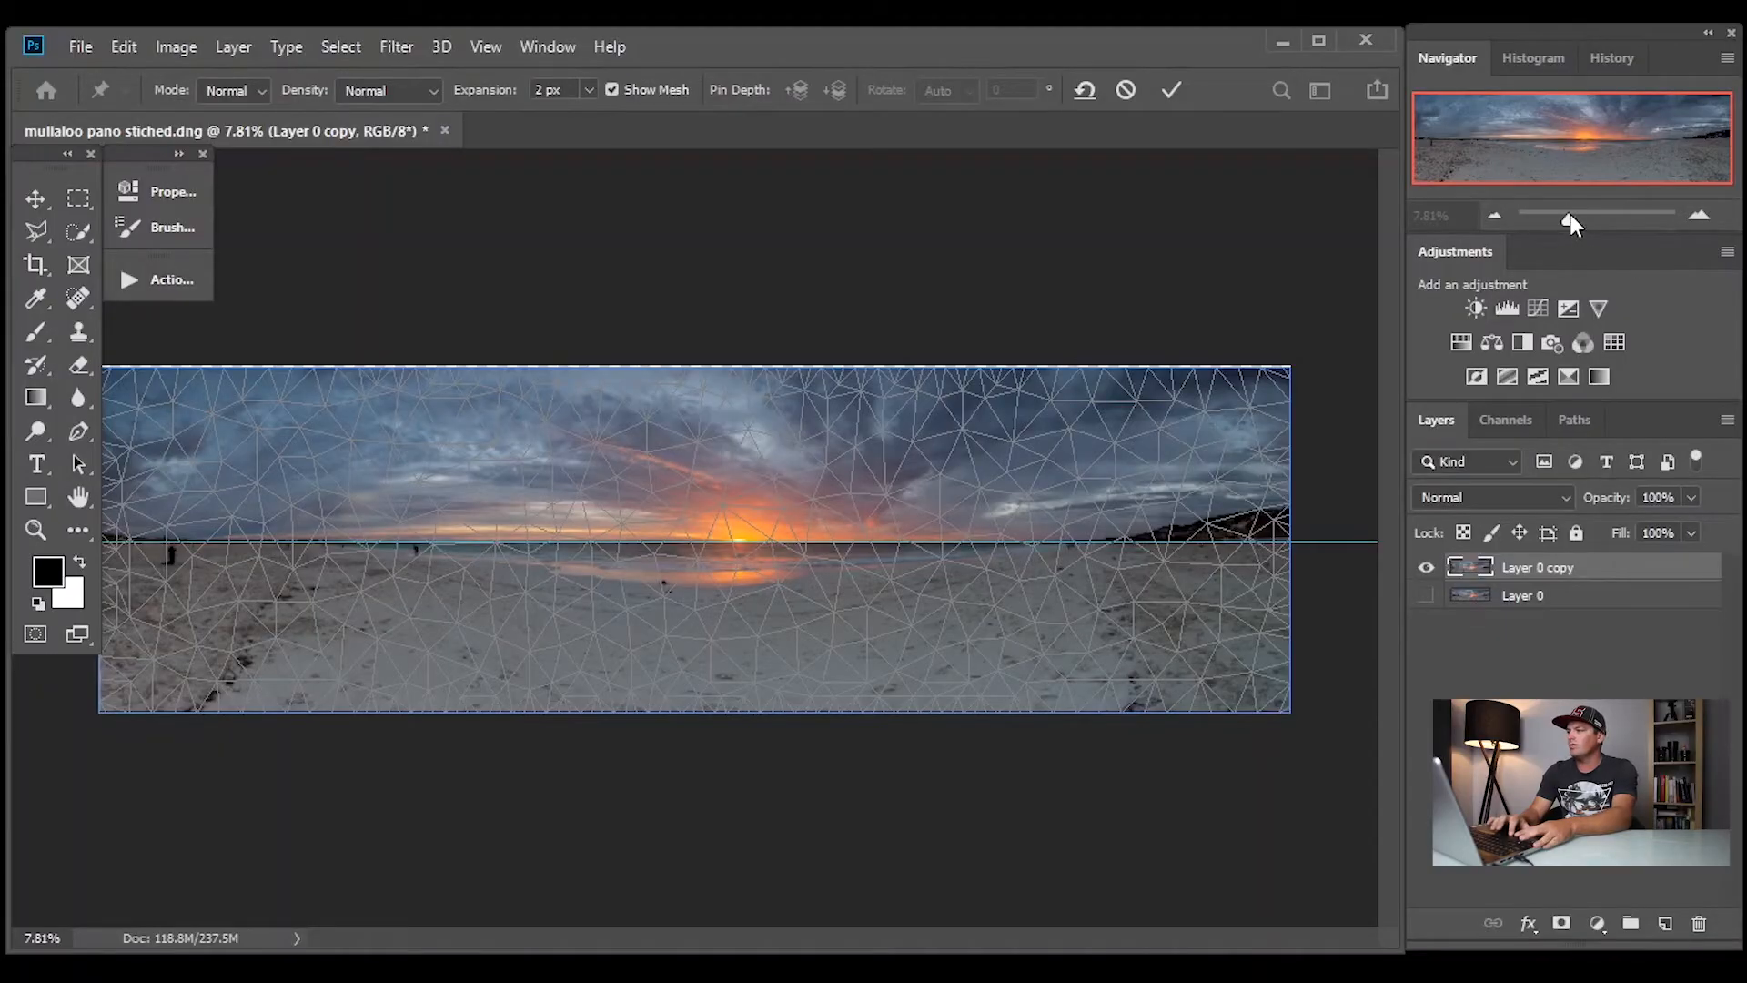
left_click_drag(1569, 222, 1598, 238)
left_click_drag(1574, 146, 1649, 152)
left_click_drag(1591, 219, 1598, 219)
left_click_drag(1612, 143, 1534, 143)
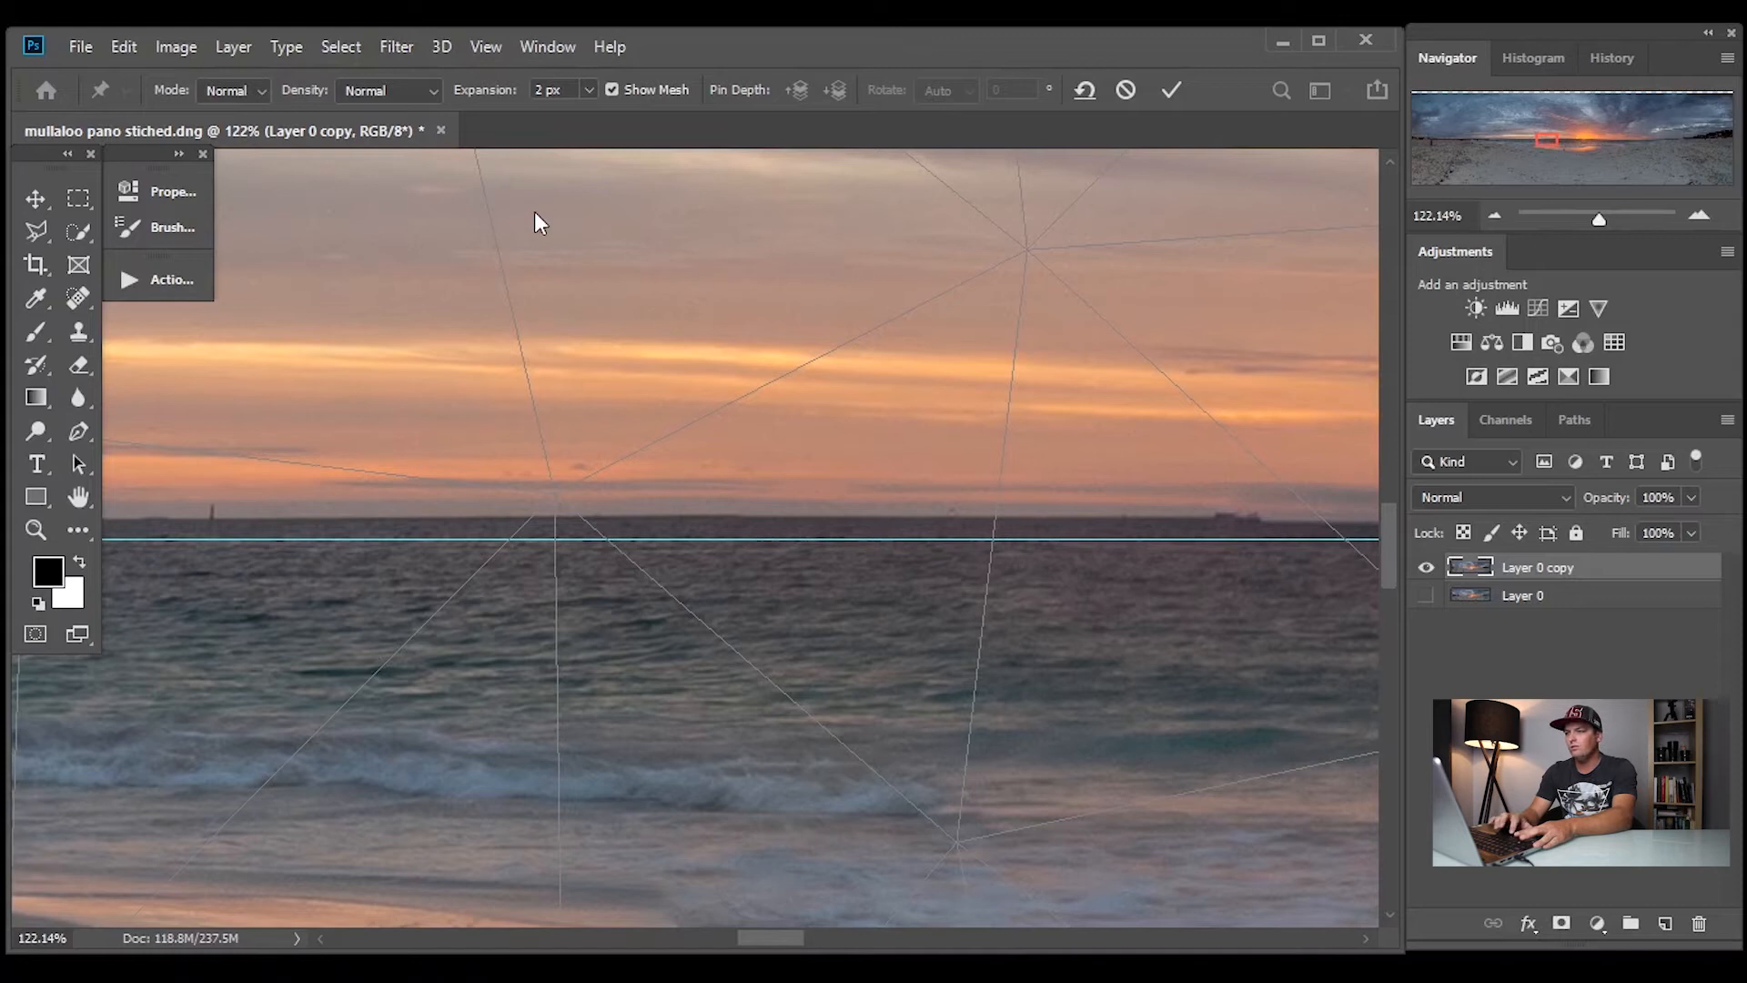
left_click(611, 511)
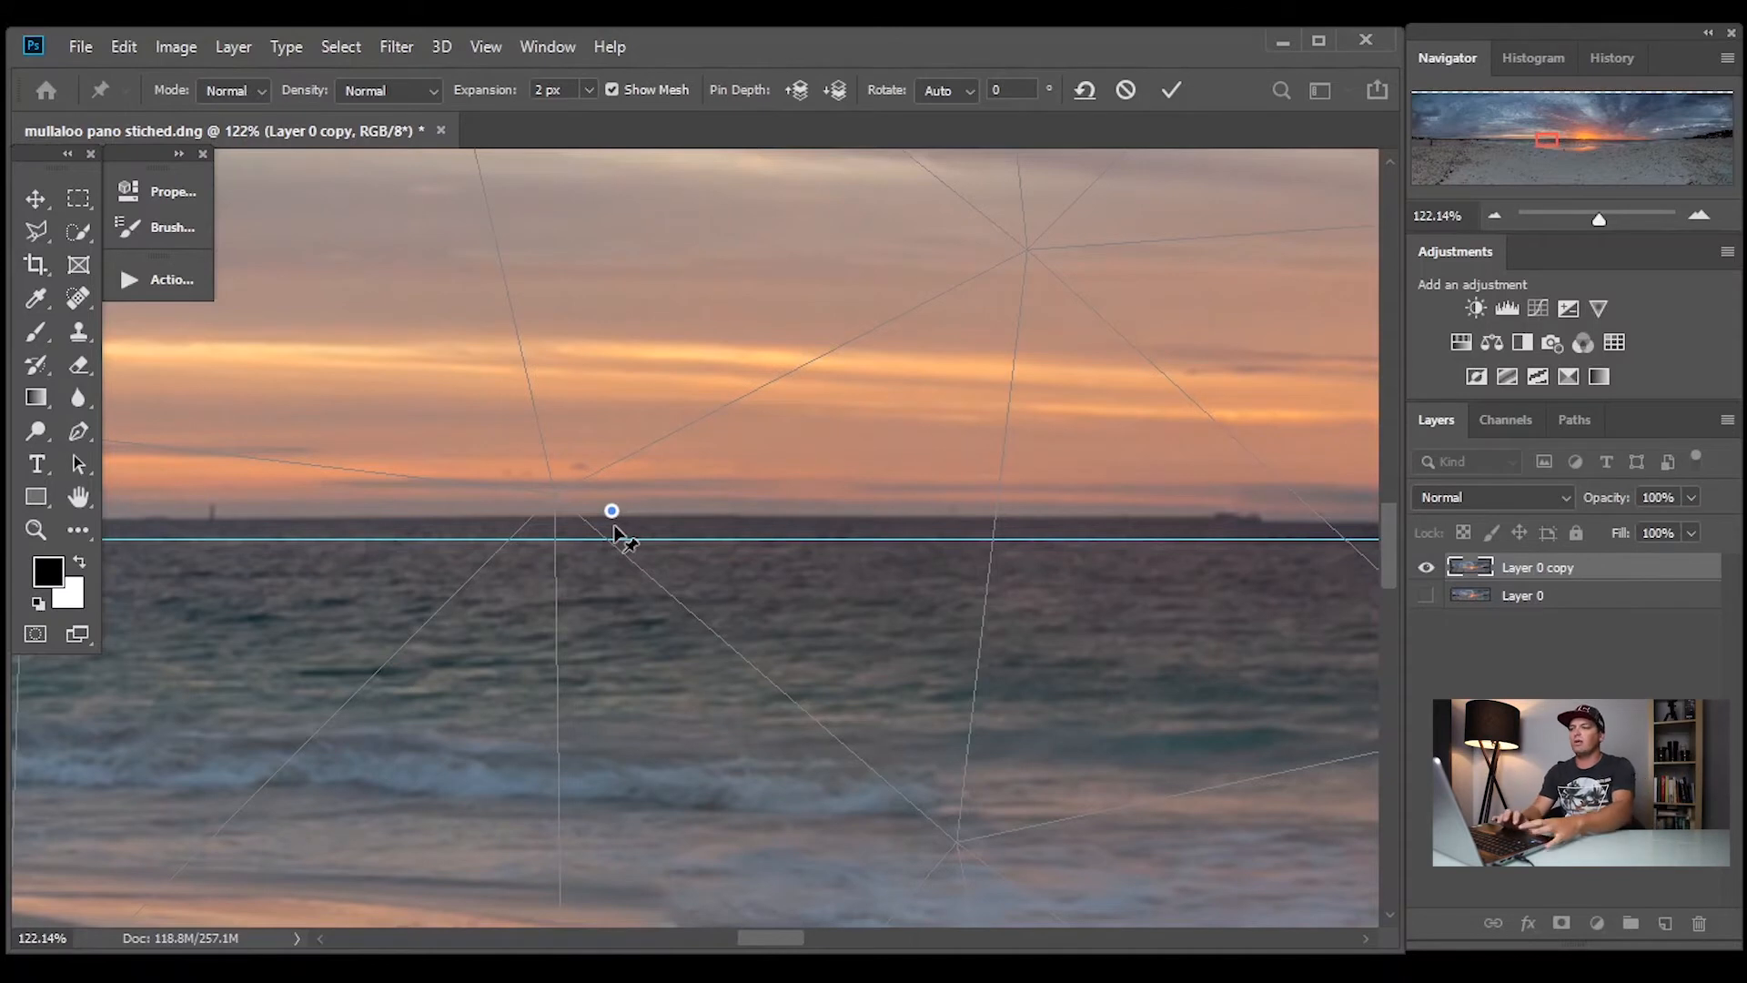
left_click_drag(786, 936, 854, 931)
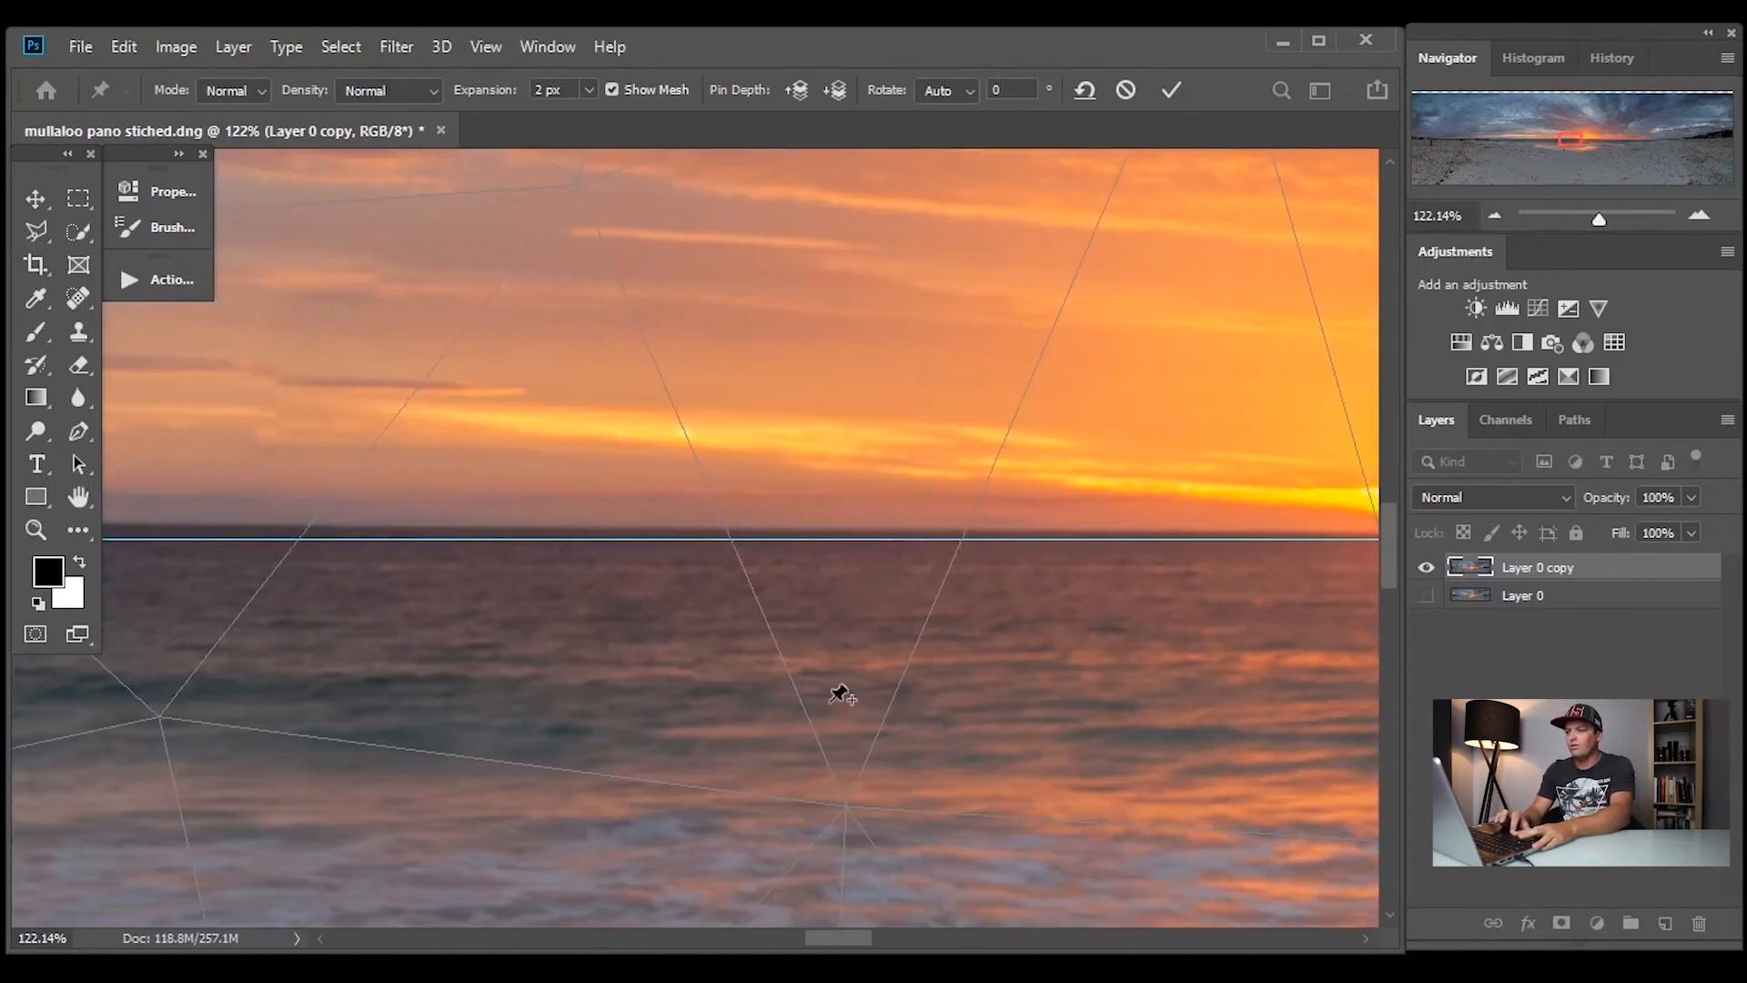
left_click(700, 519)
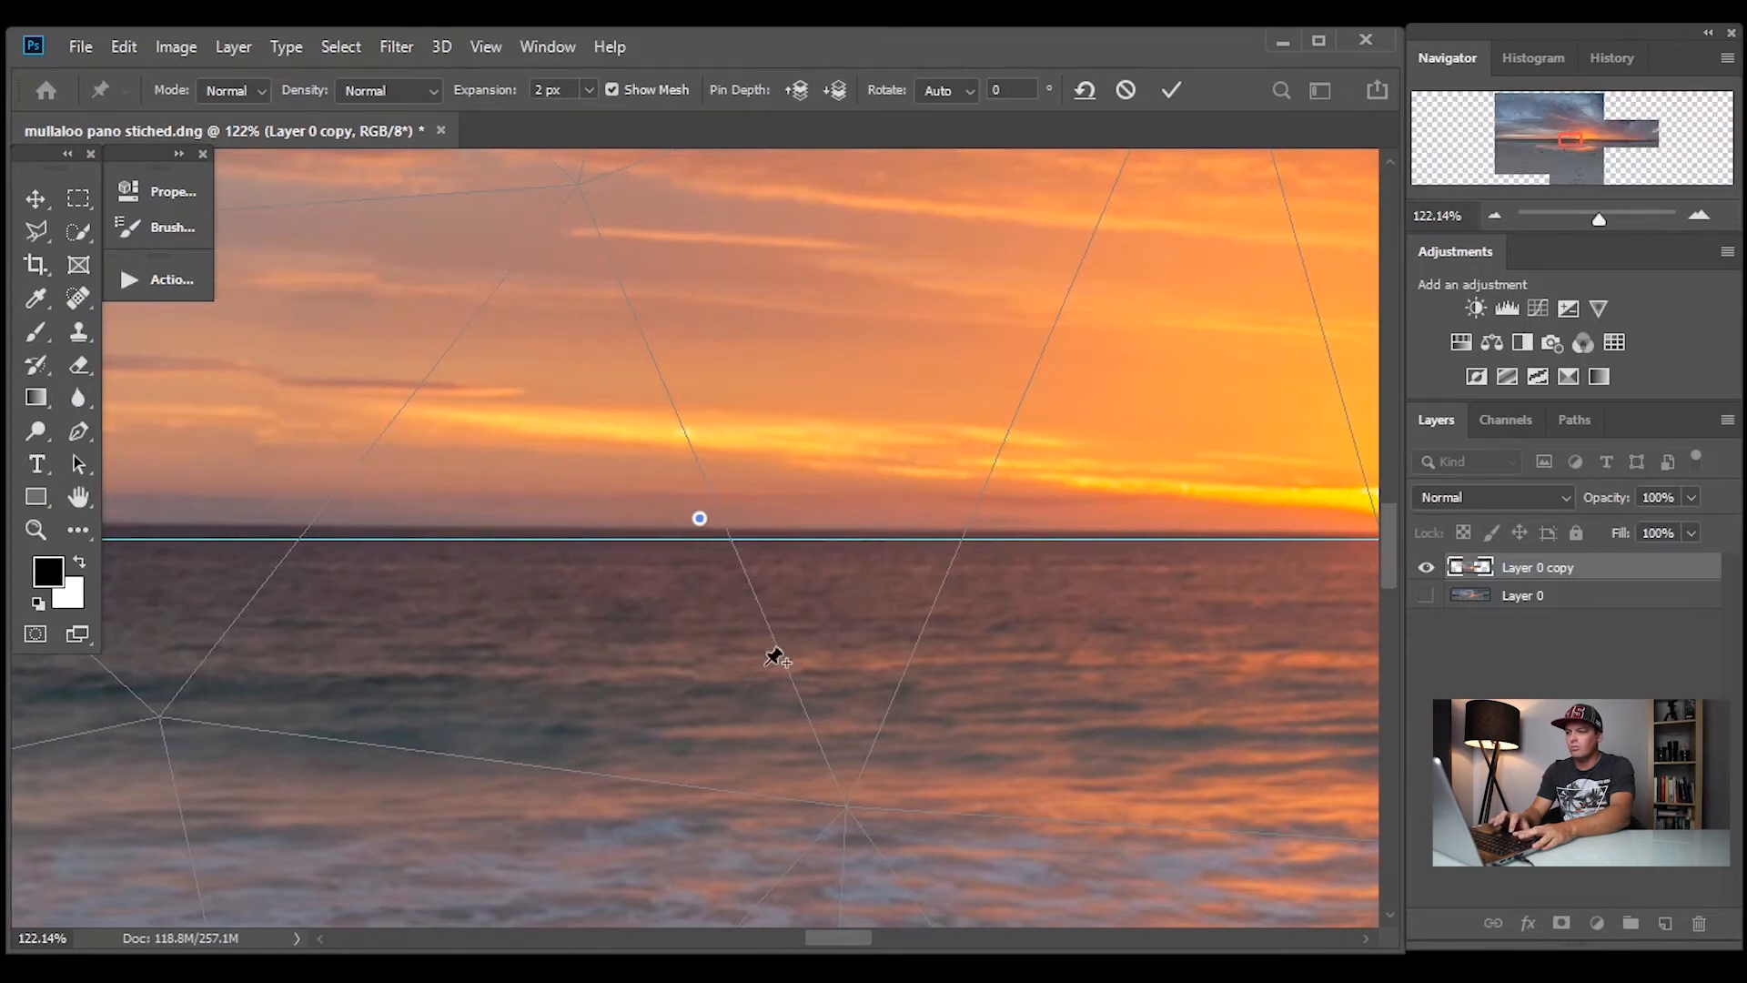
left_click_drag(831, 939, 709, 933)
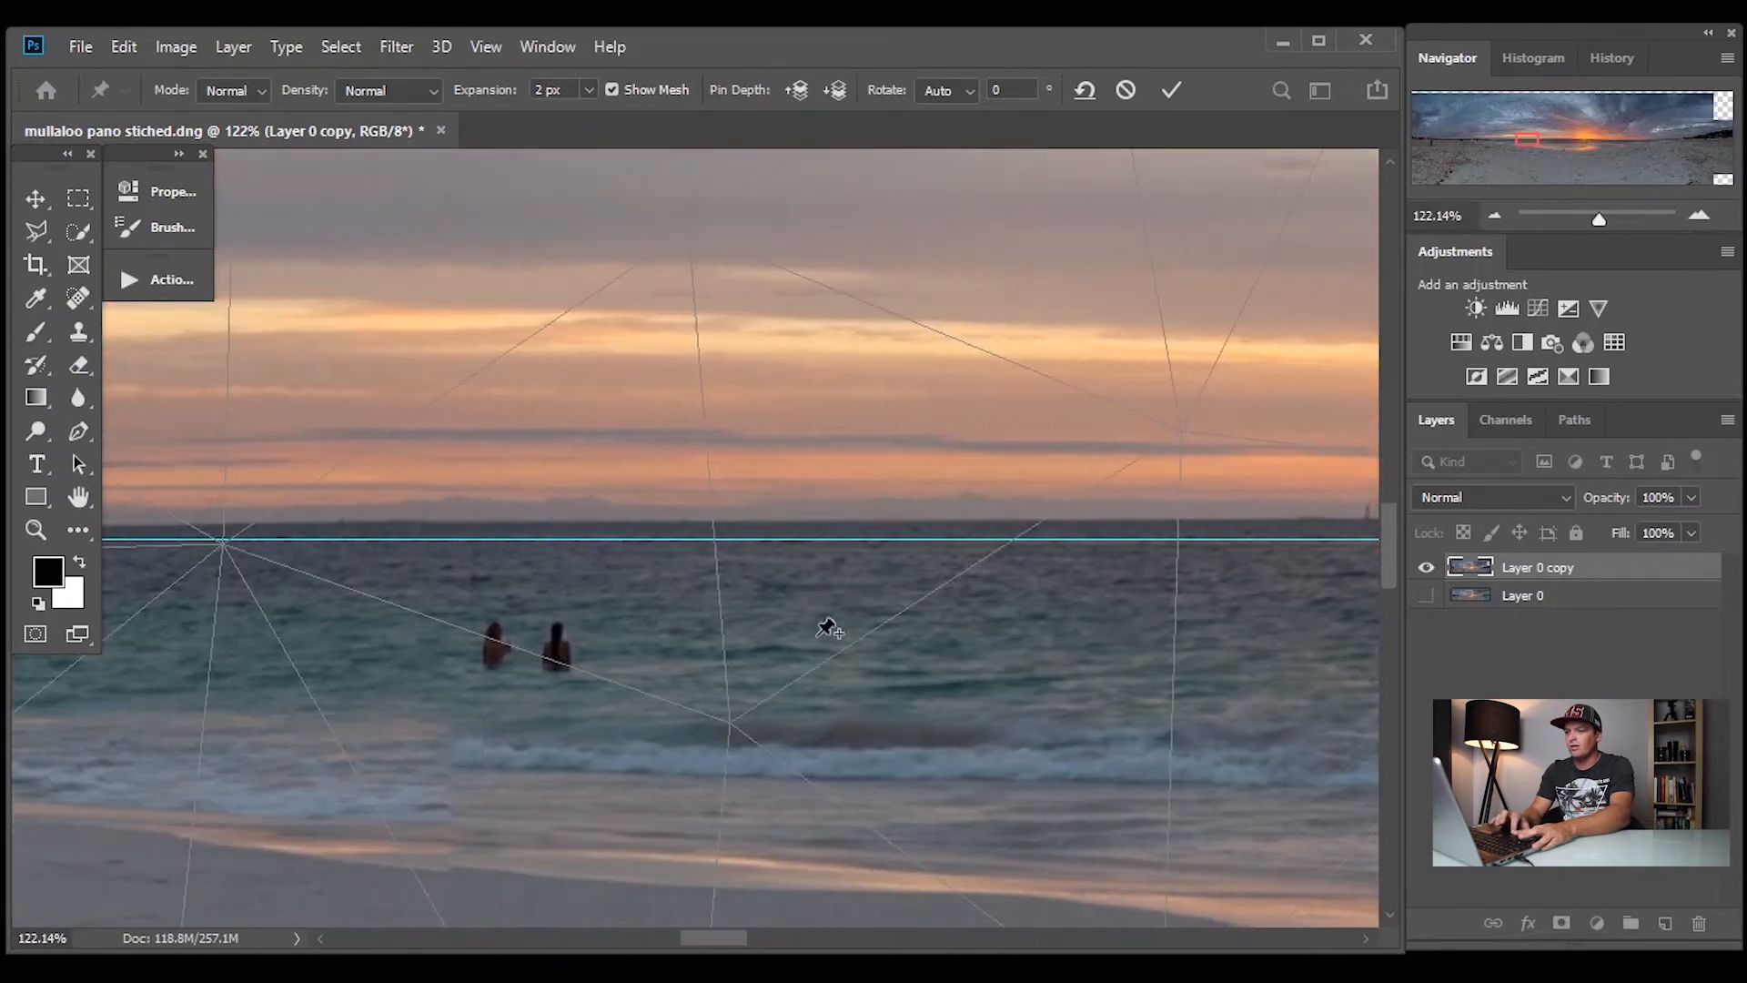
left_click(753, 513)
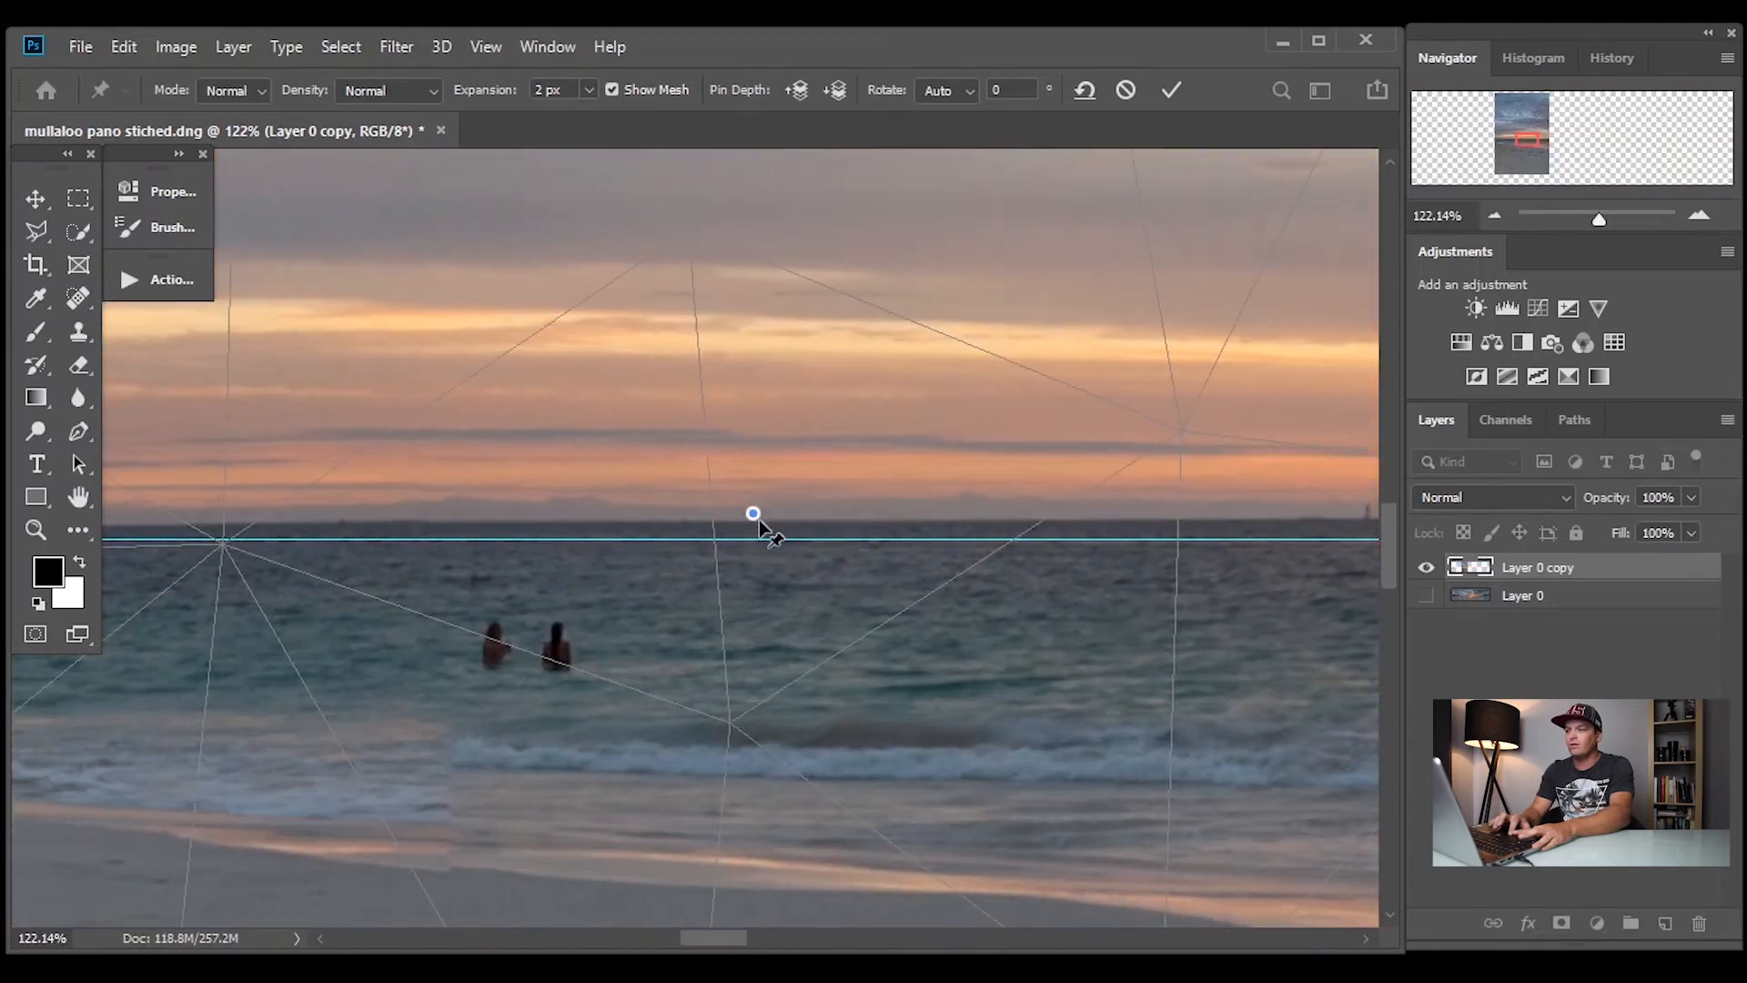
Pull the middle pin down so the horizon meets the guide, and nudge the pin nearest the sun slightly down
left_click_drag(717, 941, 775, 946)
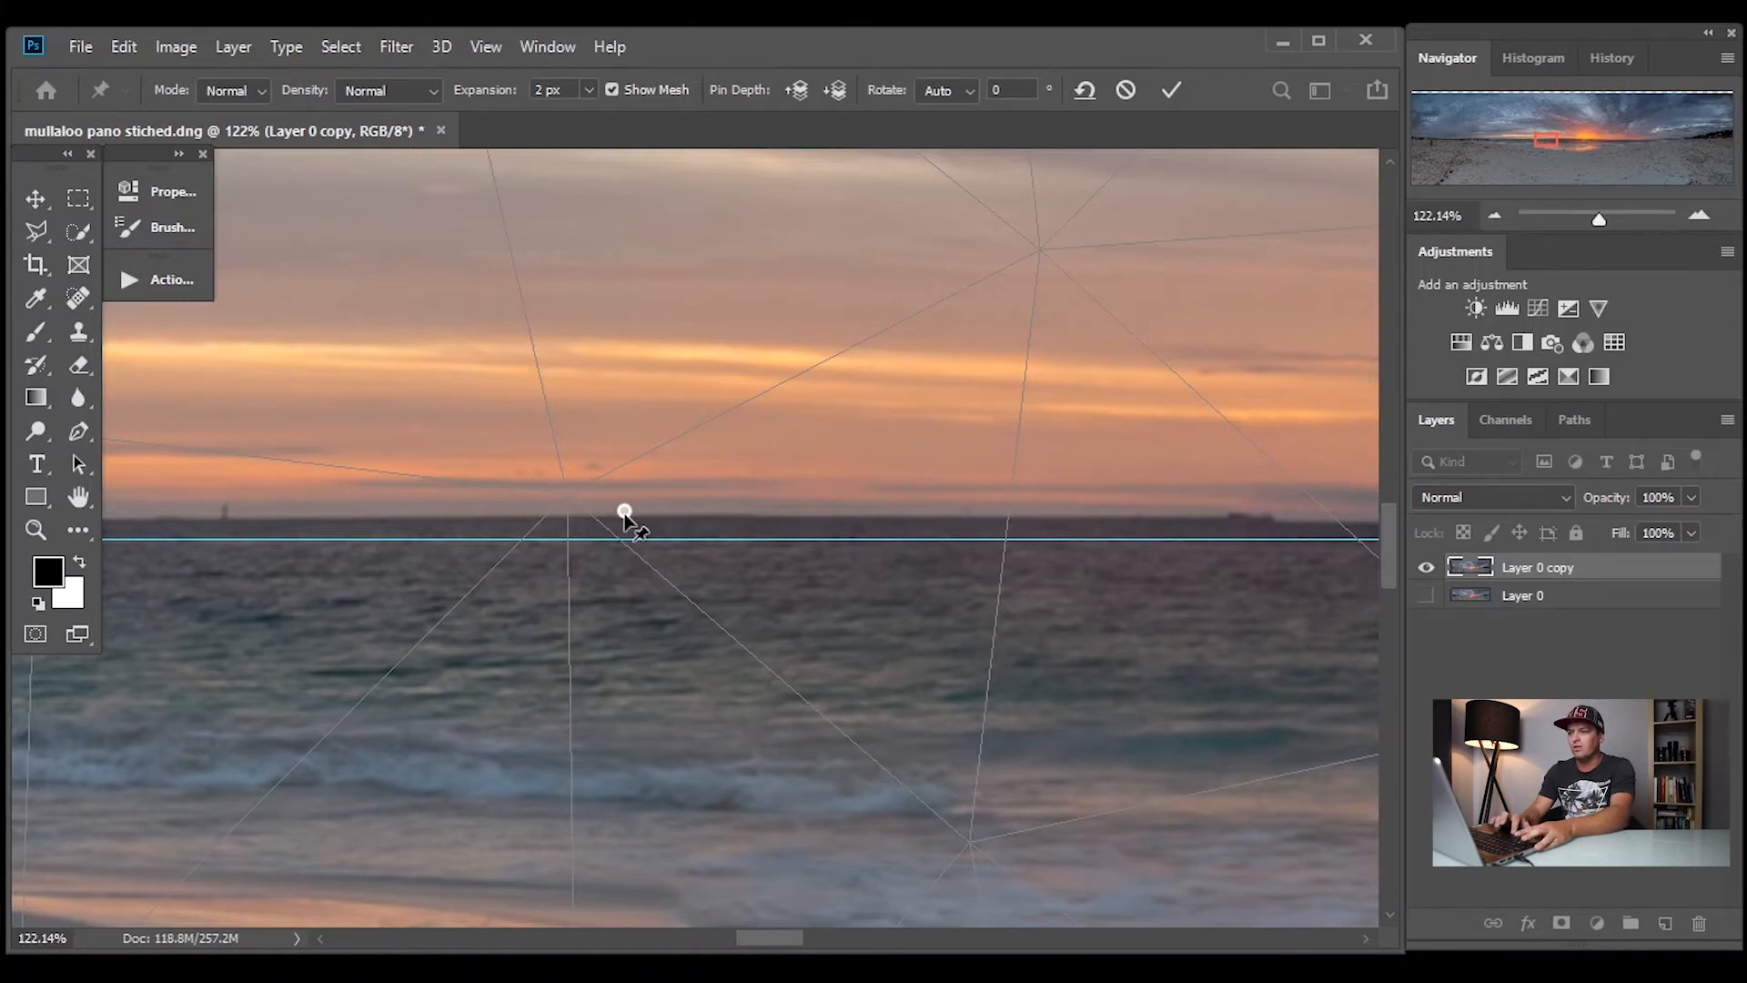
left_click_drag(625, 517, 625, 539)
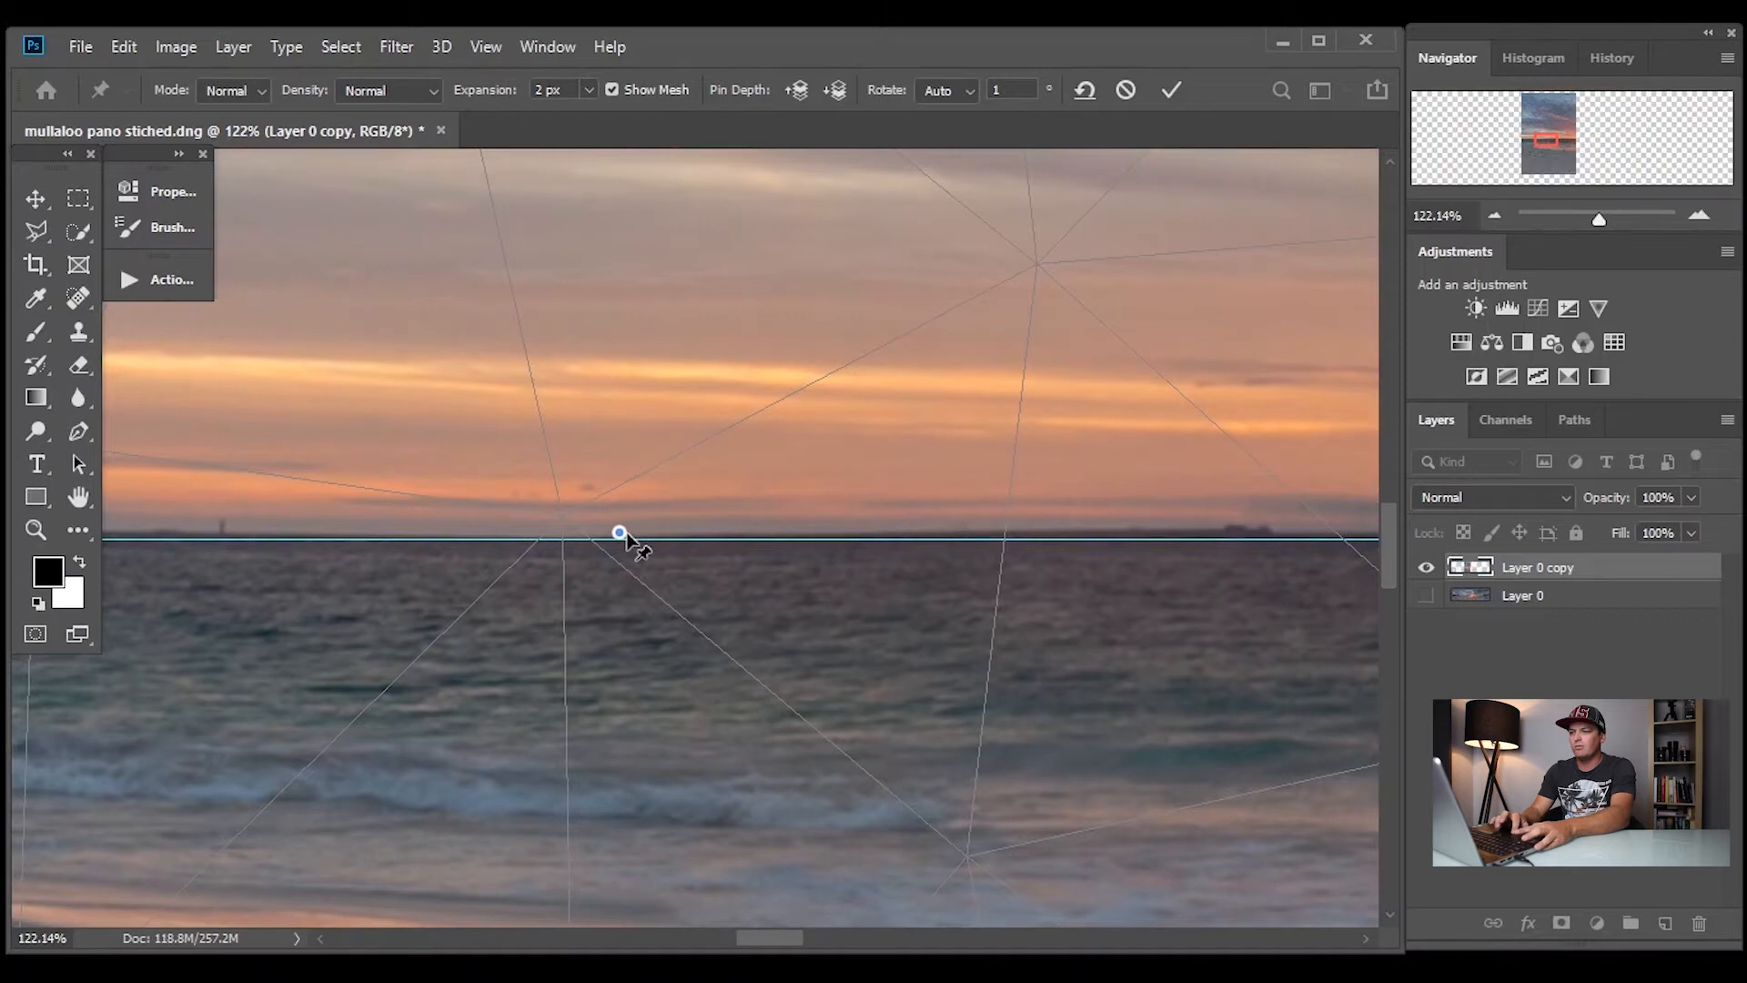
left_click_drag(768, 935, 794, 933)
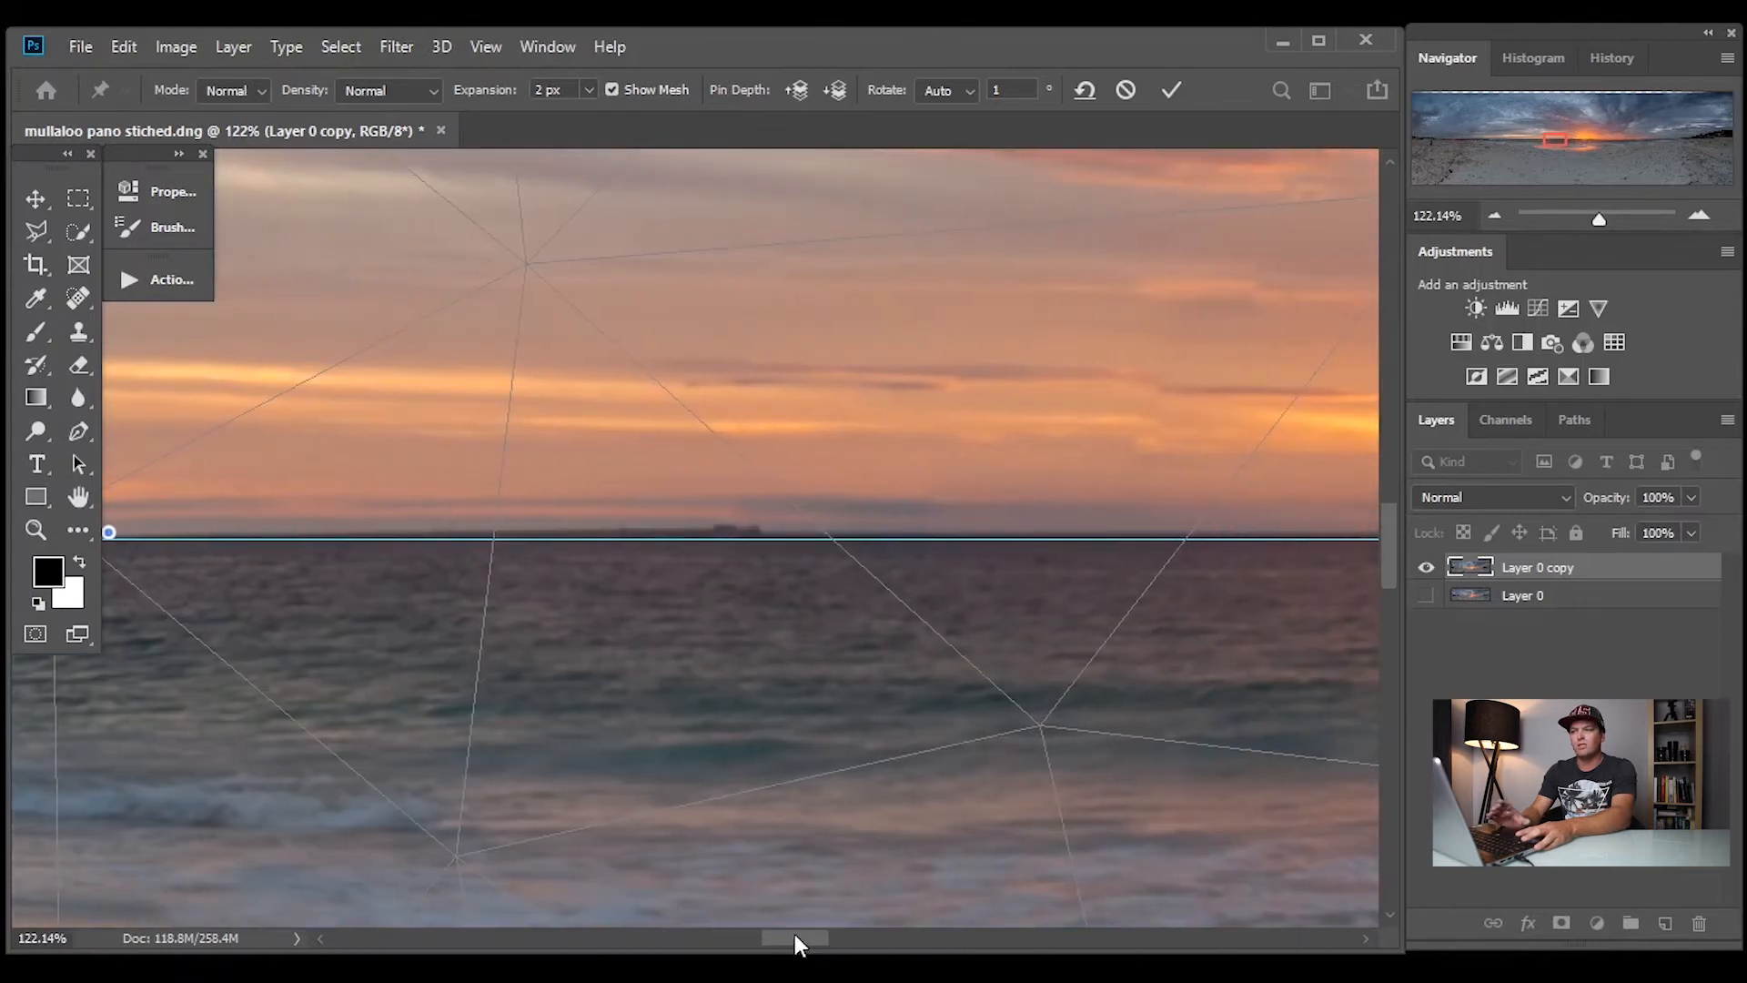
left_click_drag(794, 934, 827, 934)
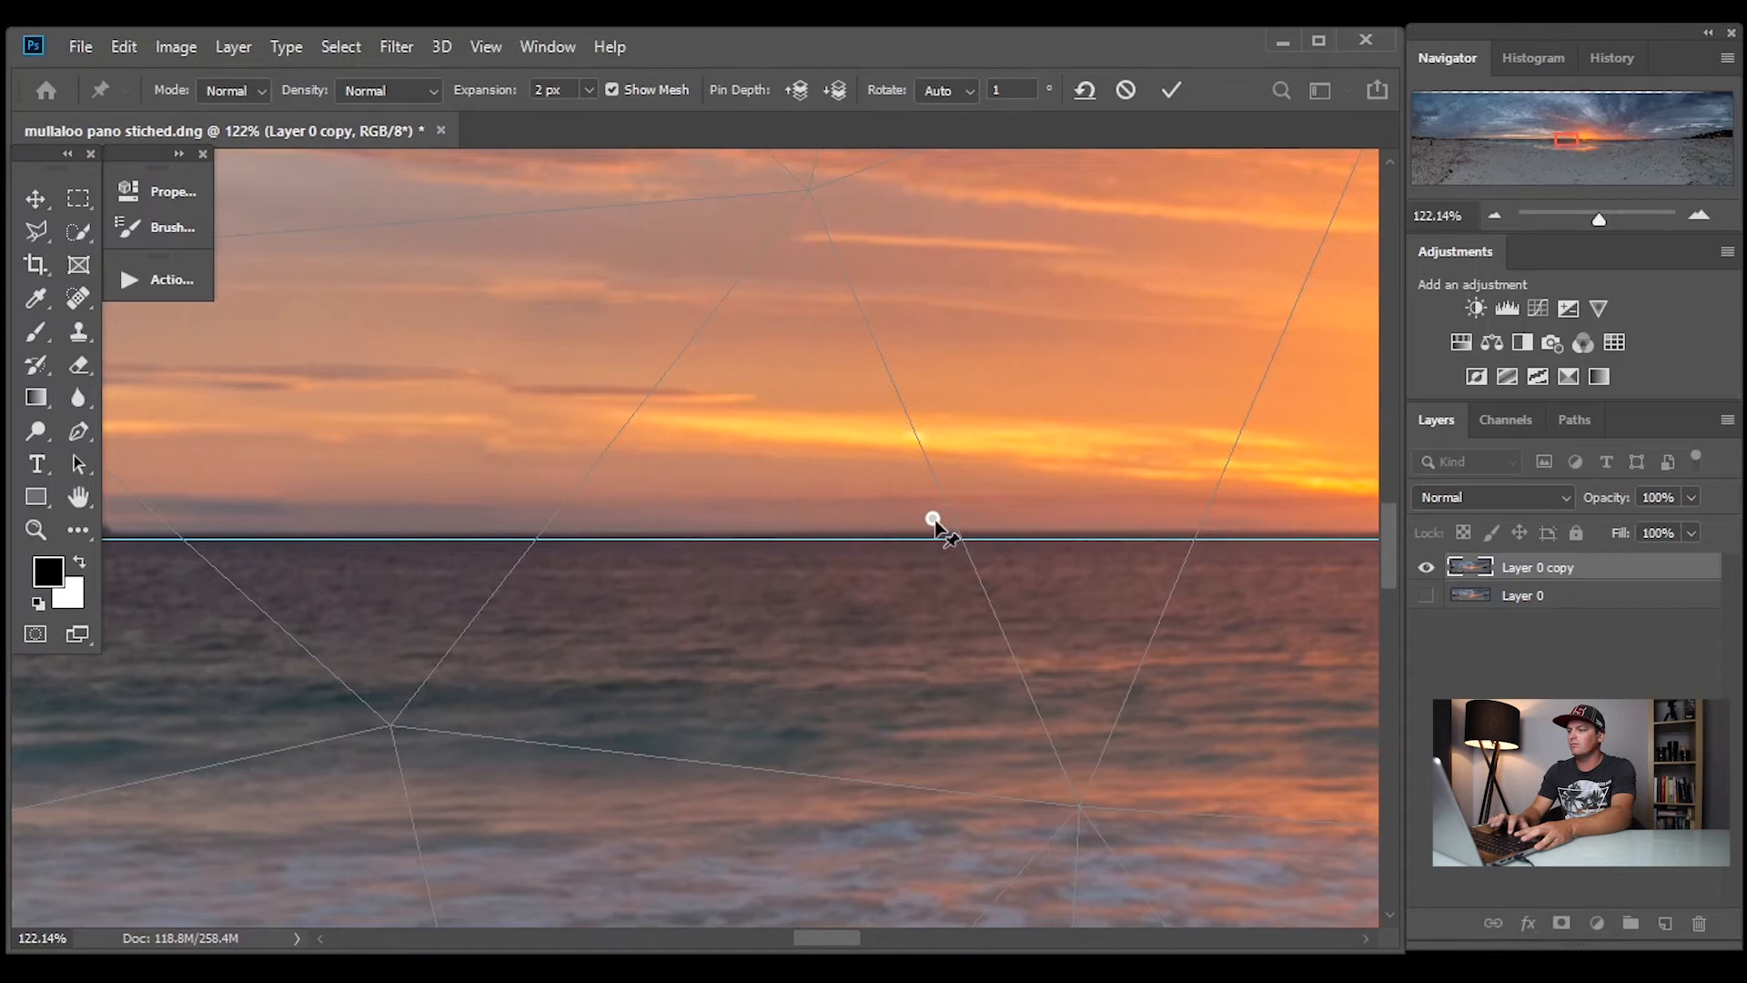
left_click_drag(934, 524, 935, 529)
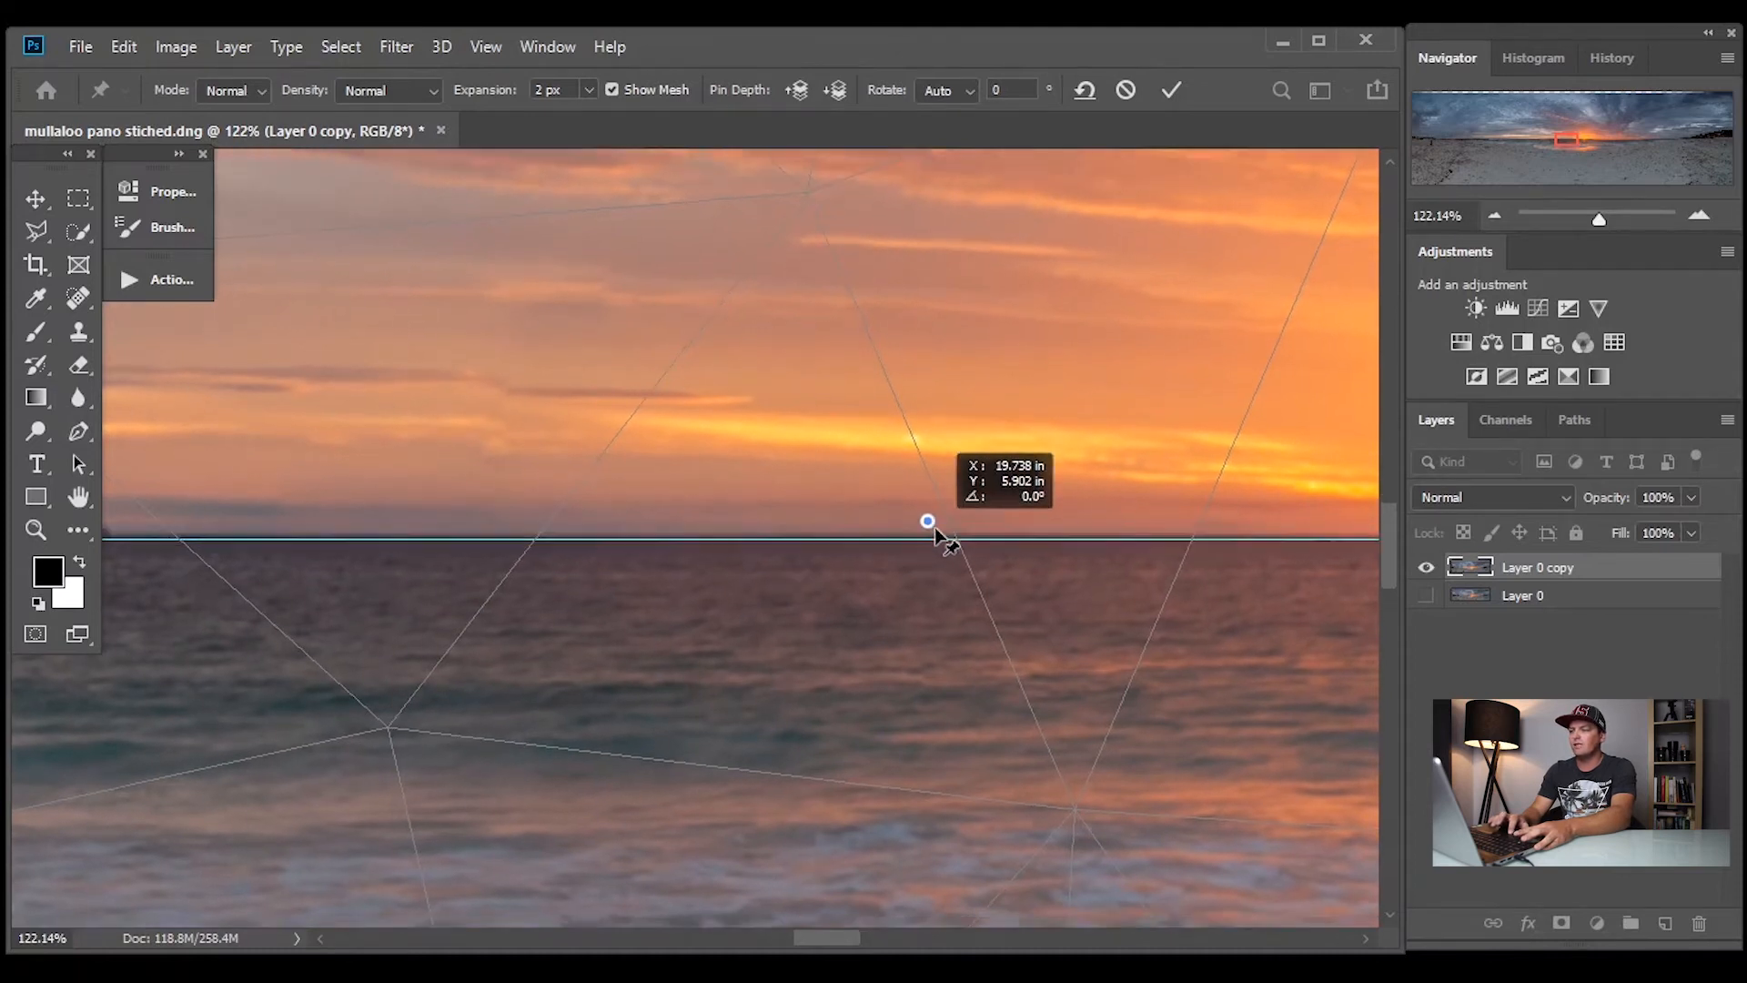
Pull the pin beside the two bathers down so the horizon there meets the guide
left_click_drag(843, 935, 787, 927)
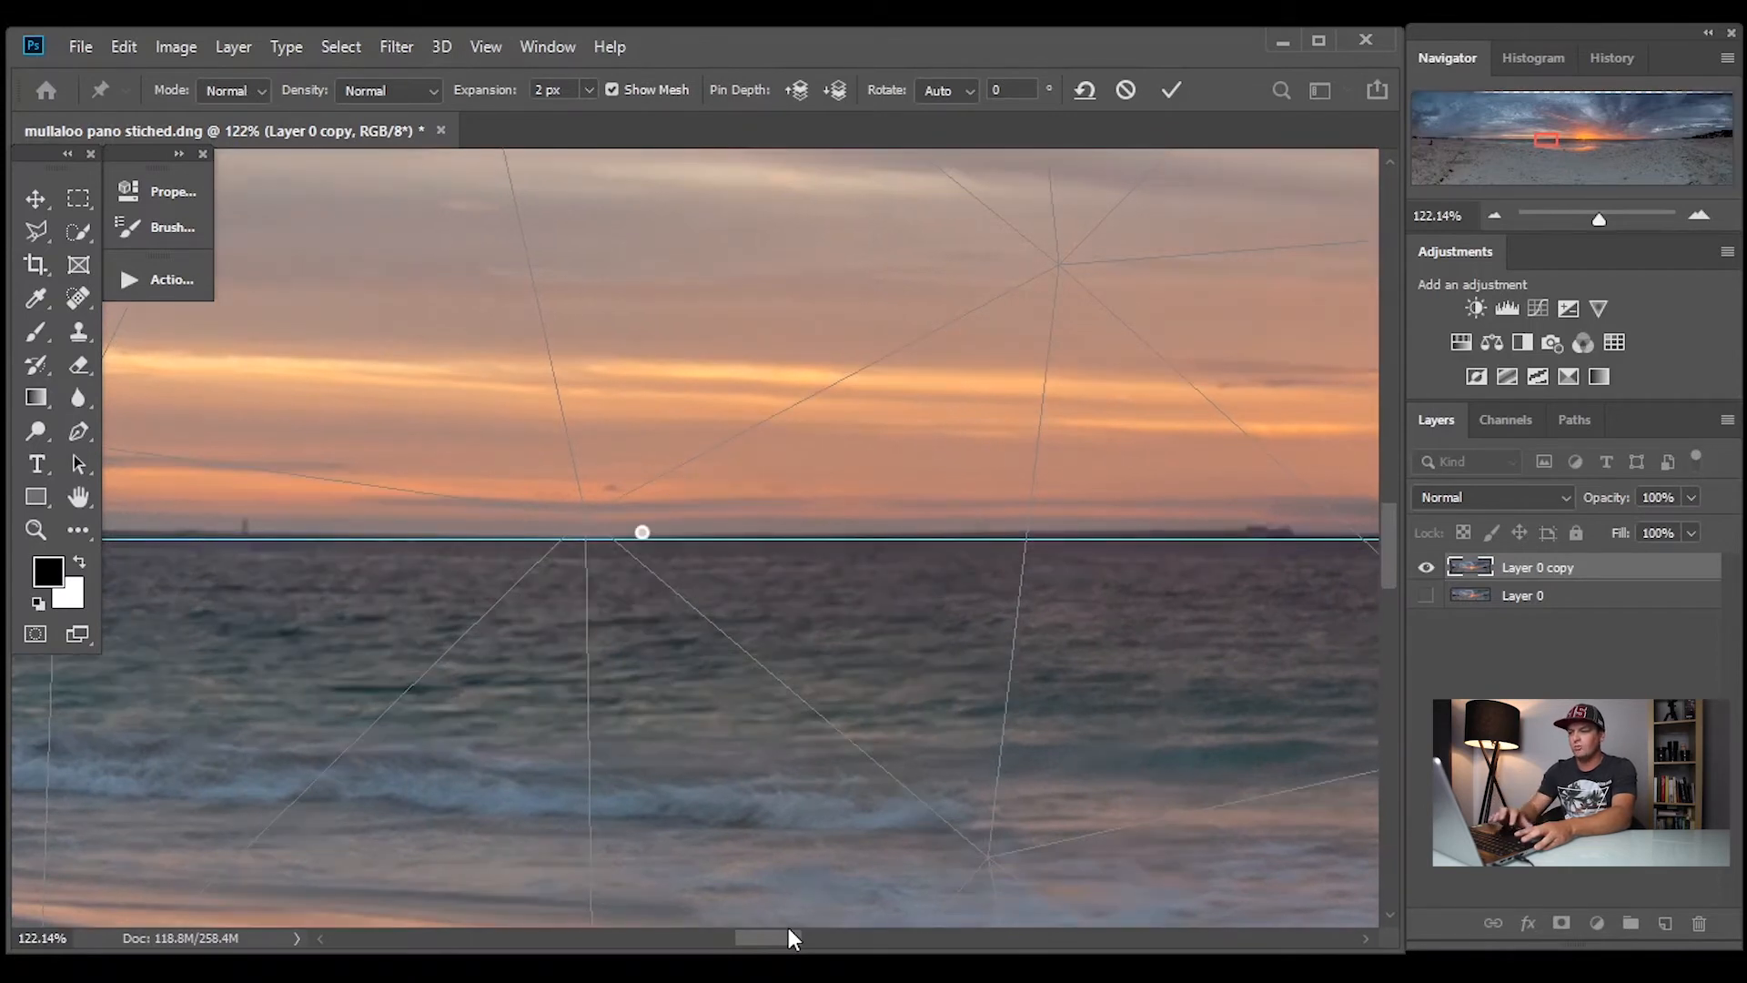
left_click_drag(786, 931, 720, 929)
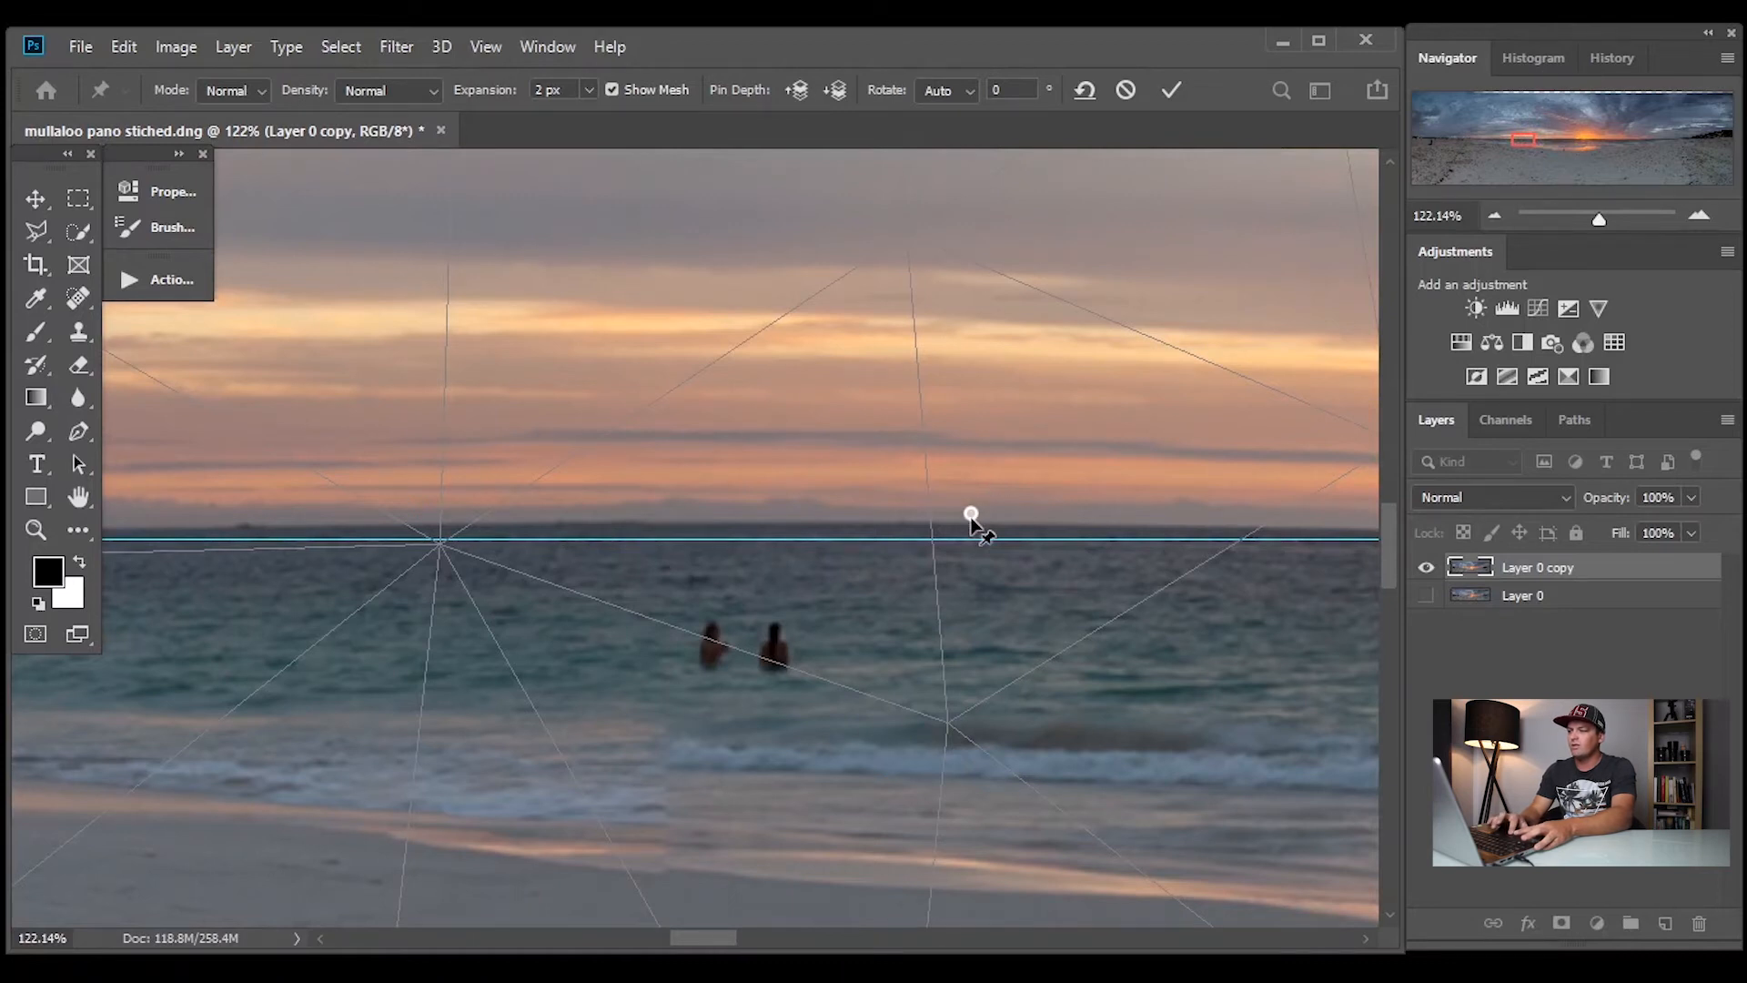
left_click_drag(972, 523, 969, 541)
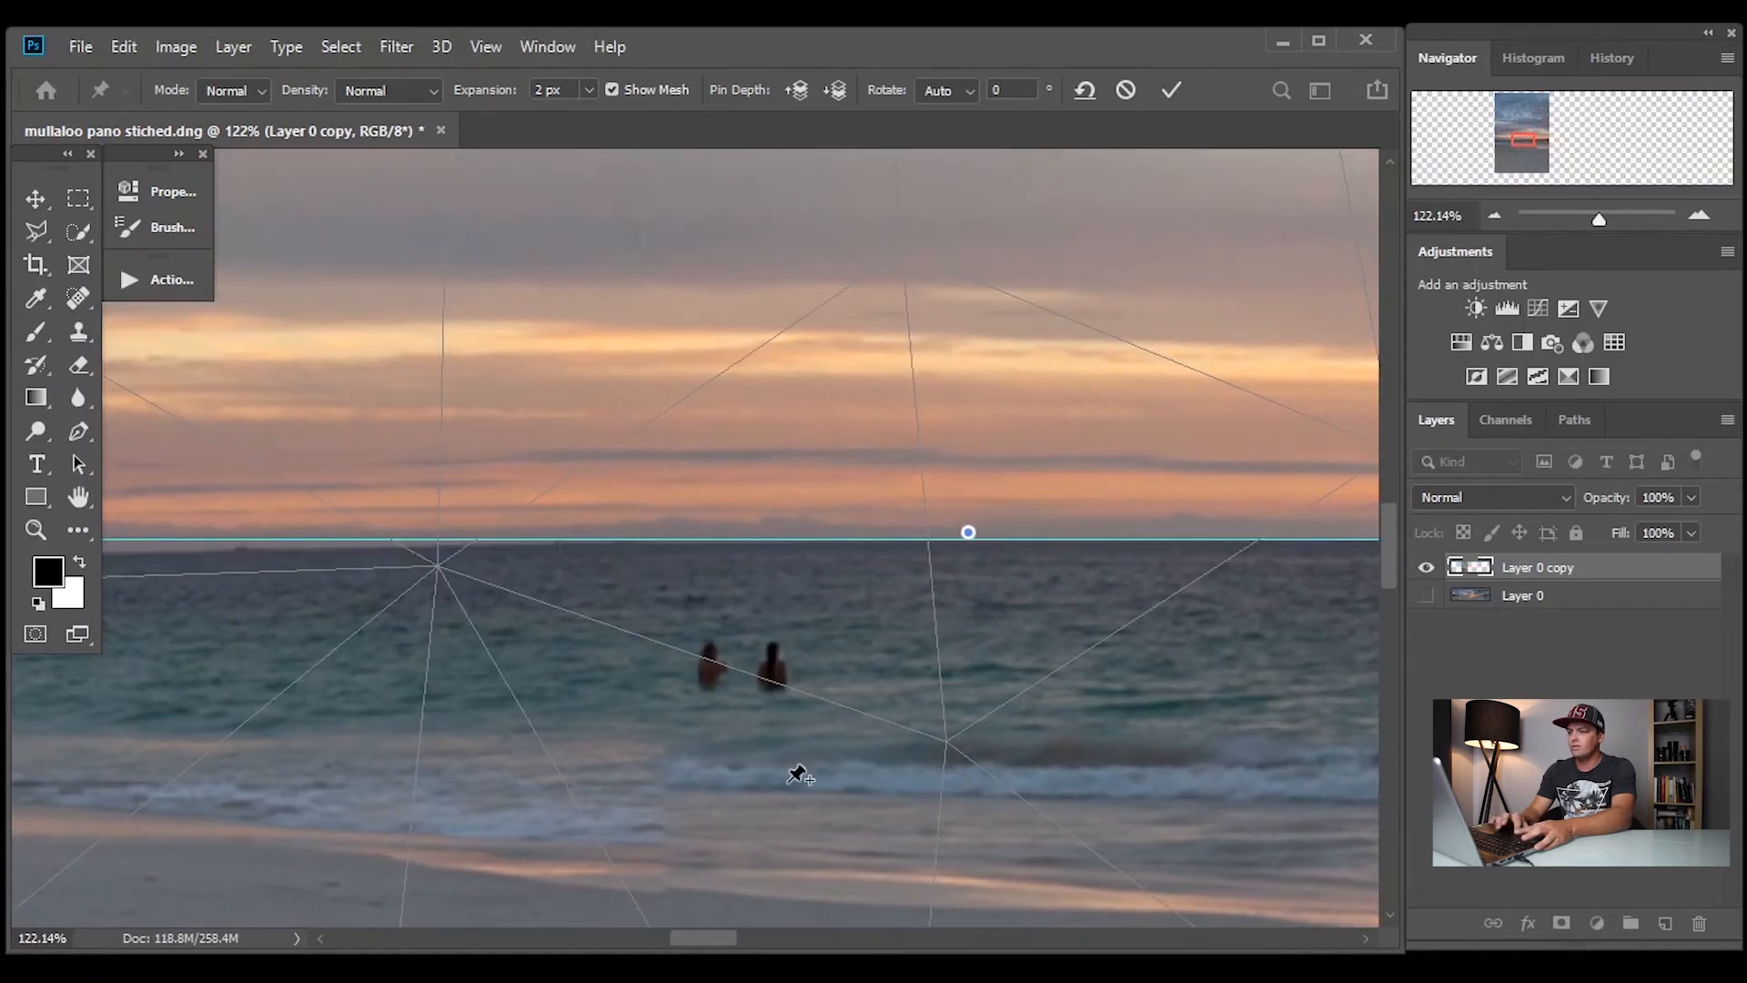
Add two pins on the horizon left of the bathers and raise the farther one until the waterline meets the guide
left_click_drag(709, 935, 675, 932)
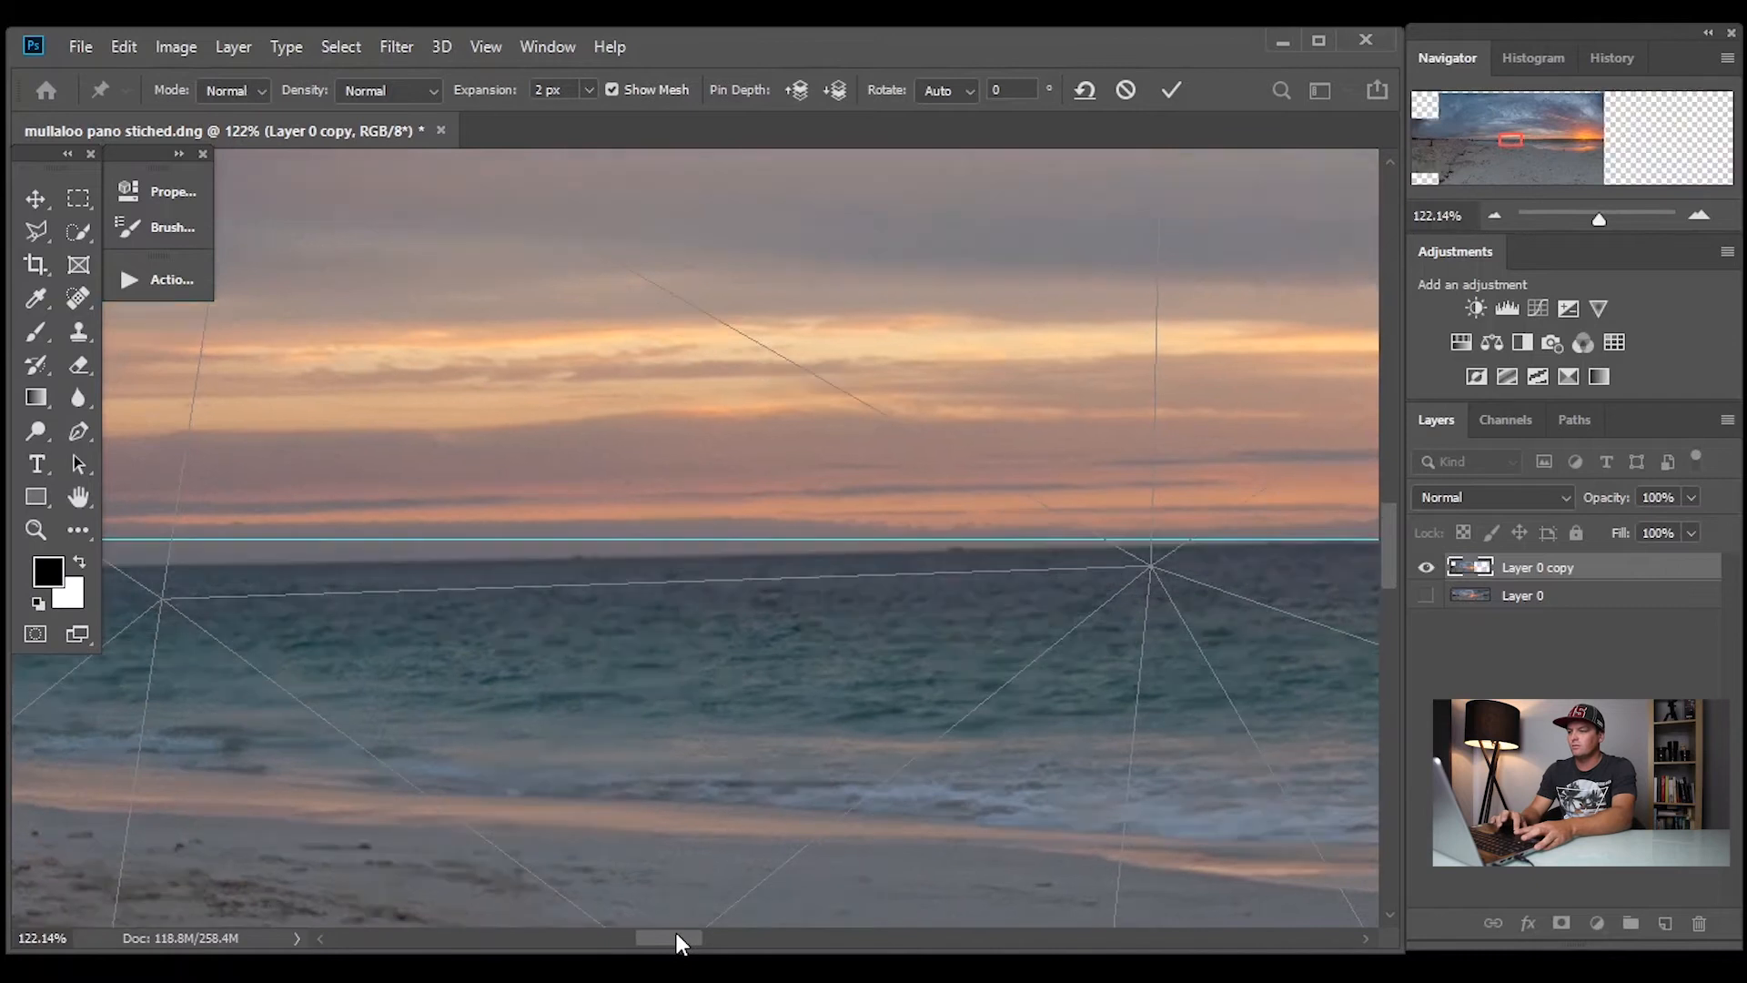
left_click(1261, 531)
left_click(282, 552)
left_click_drag(282, 553, 280, 535)
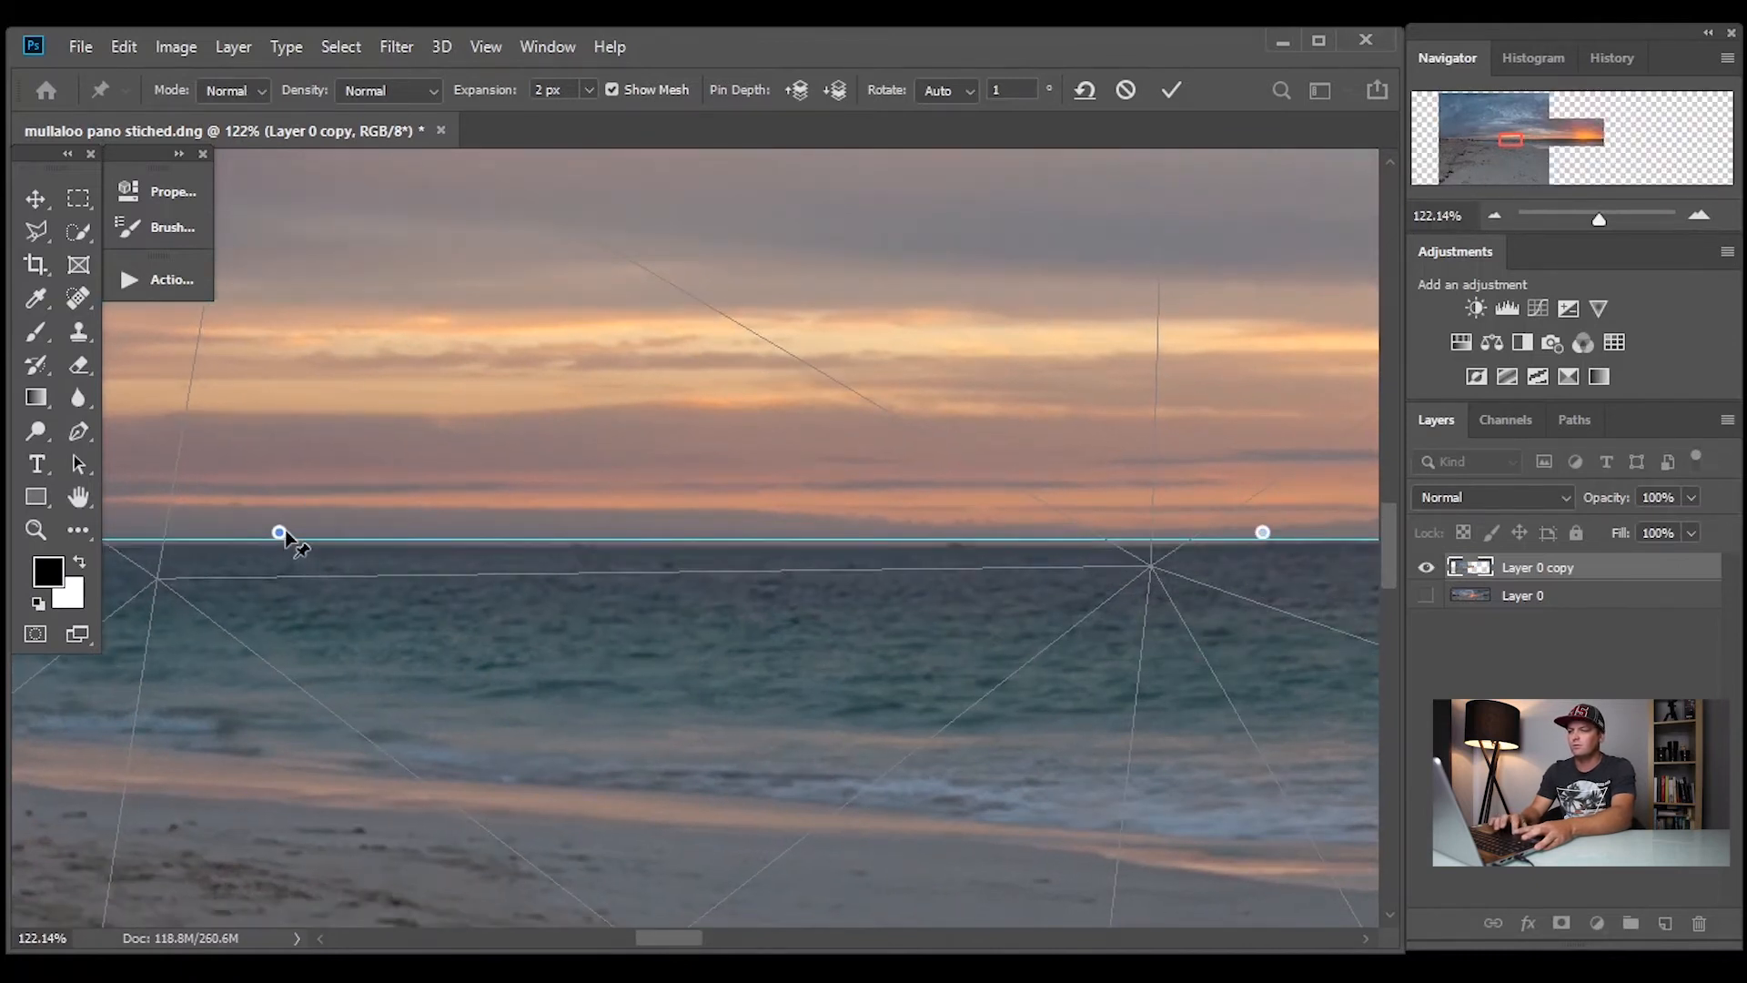
Set the Puppet Warp density to More Points and align a new pin between the last two pins with the guide
left_click(830, 537)
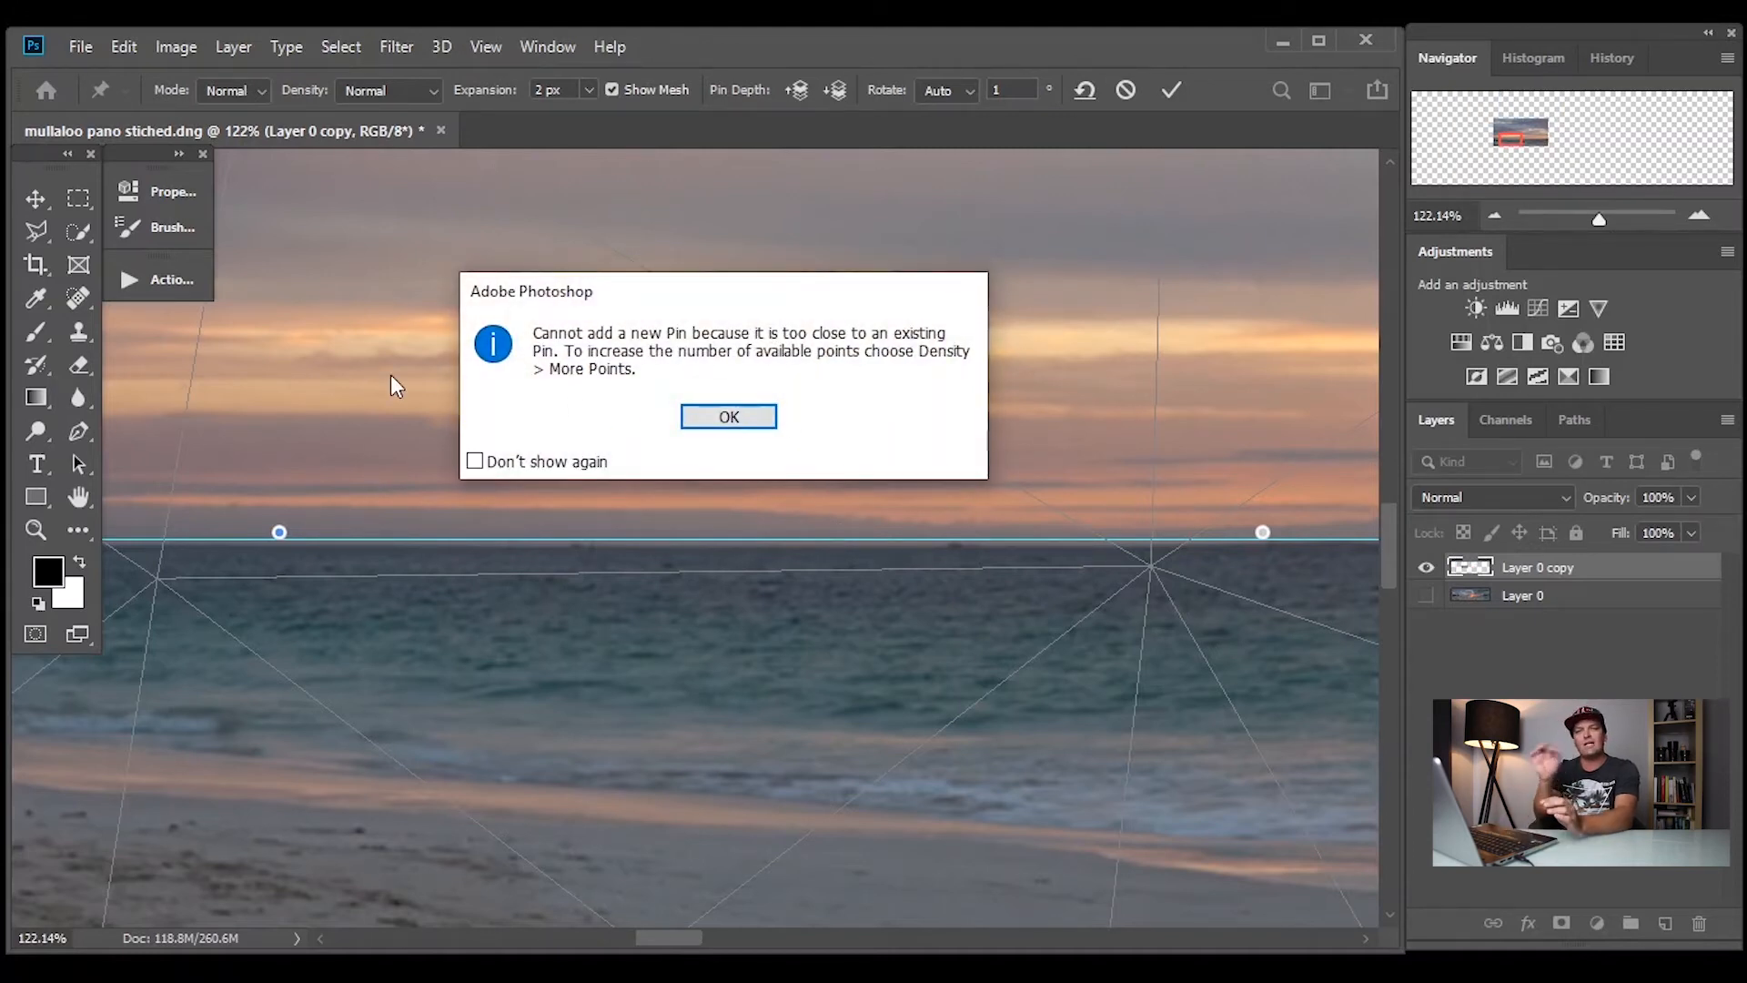
left_click(728, 415)
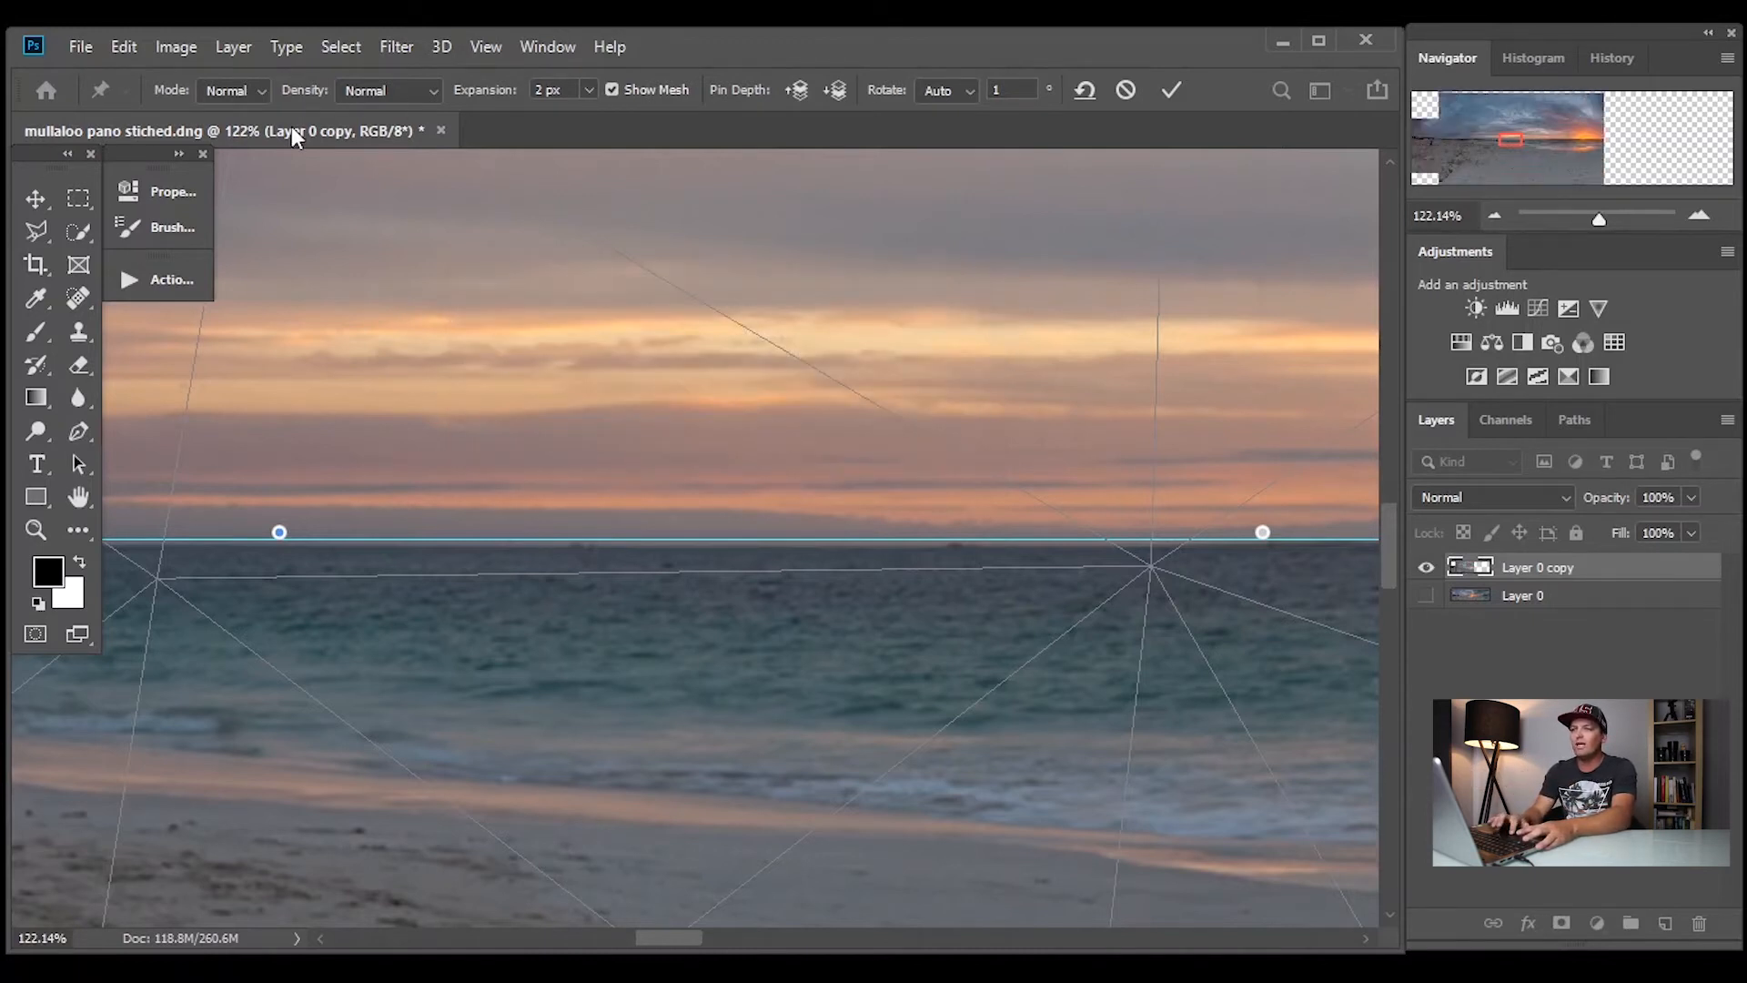
left_click(431, 92)
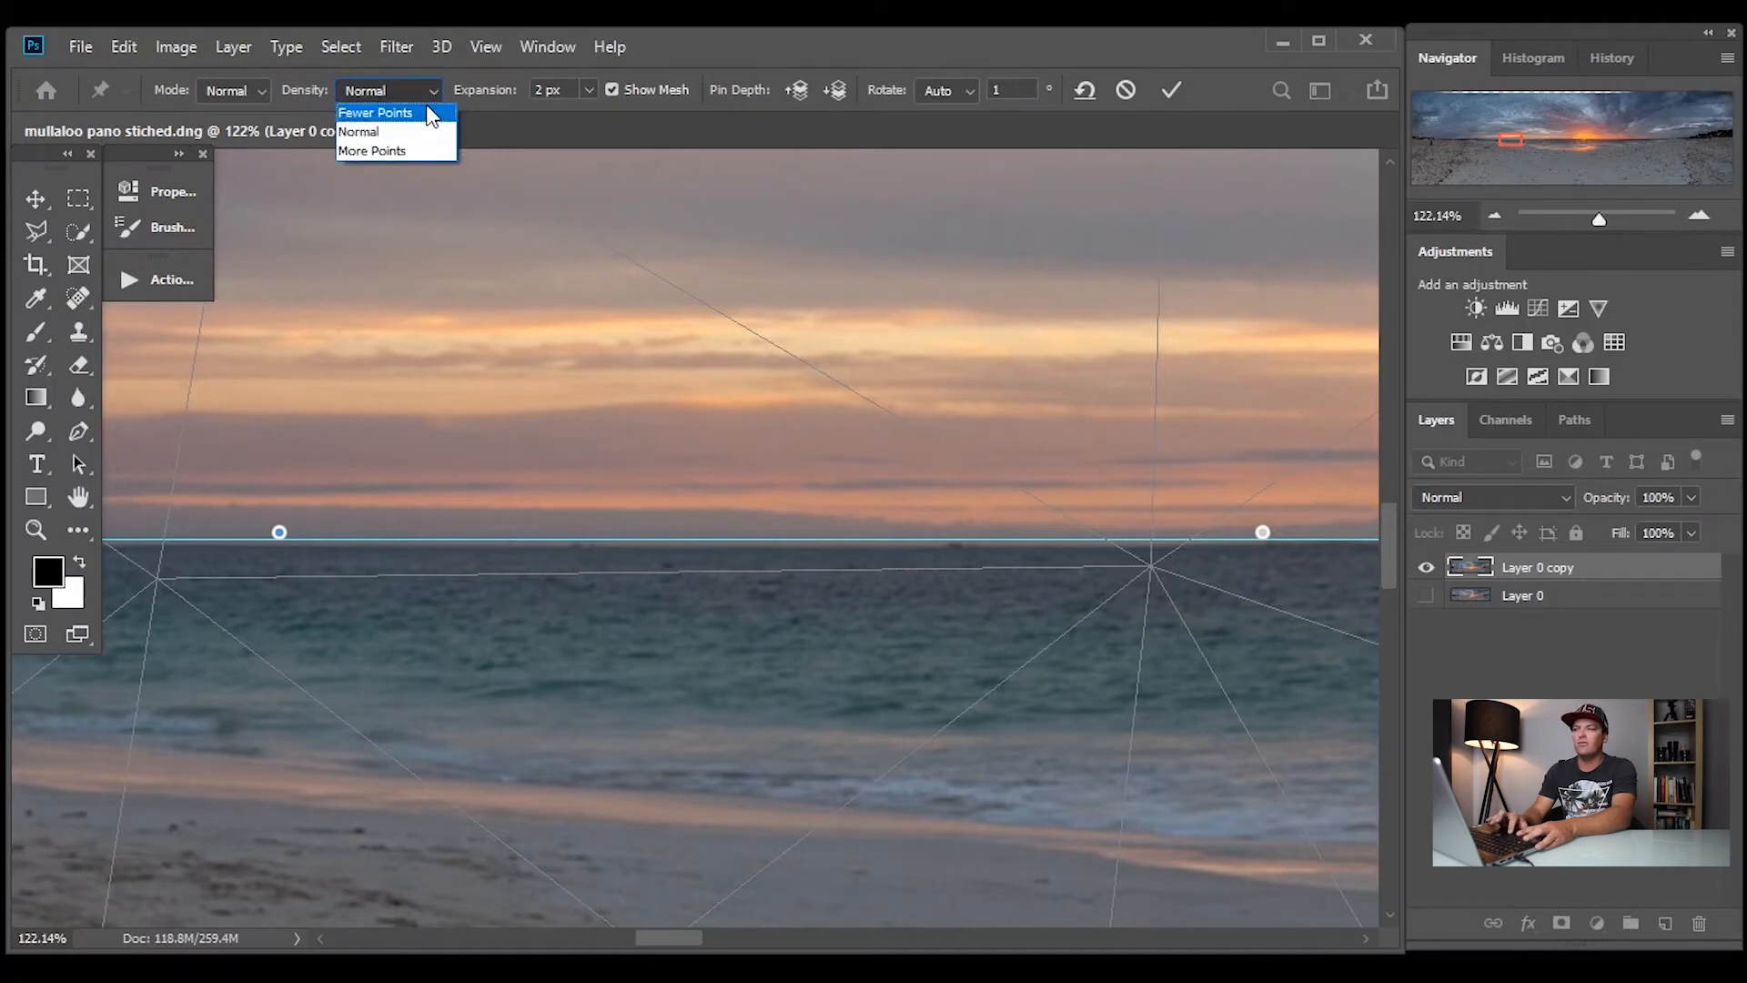
left_click(419, 151)
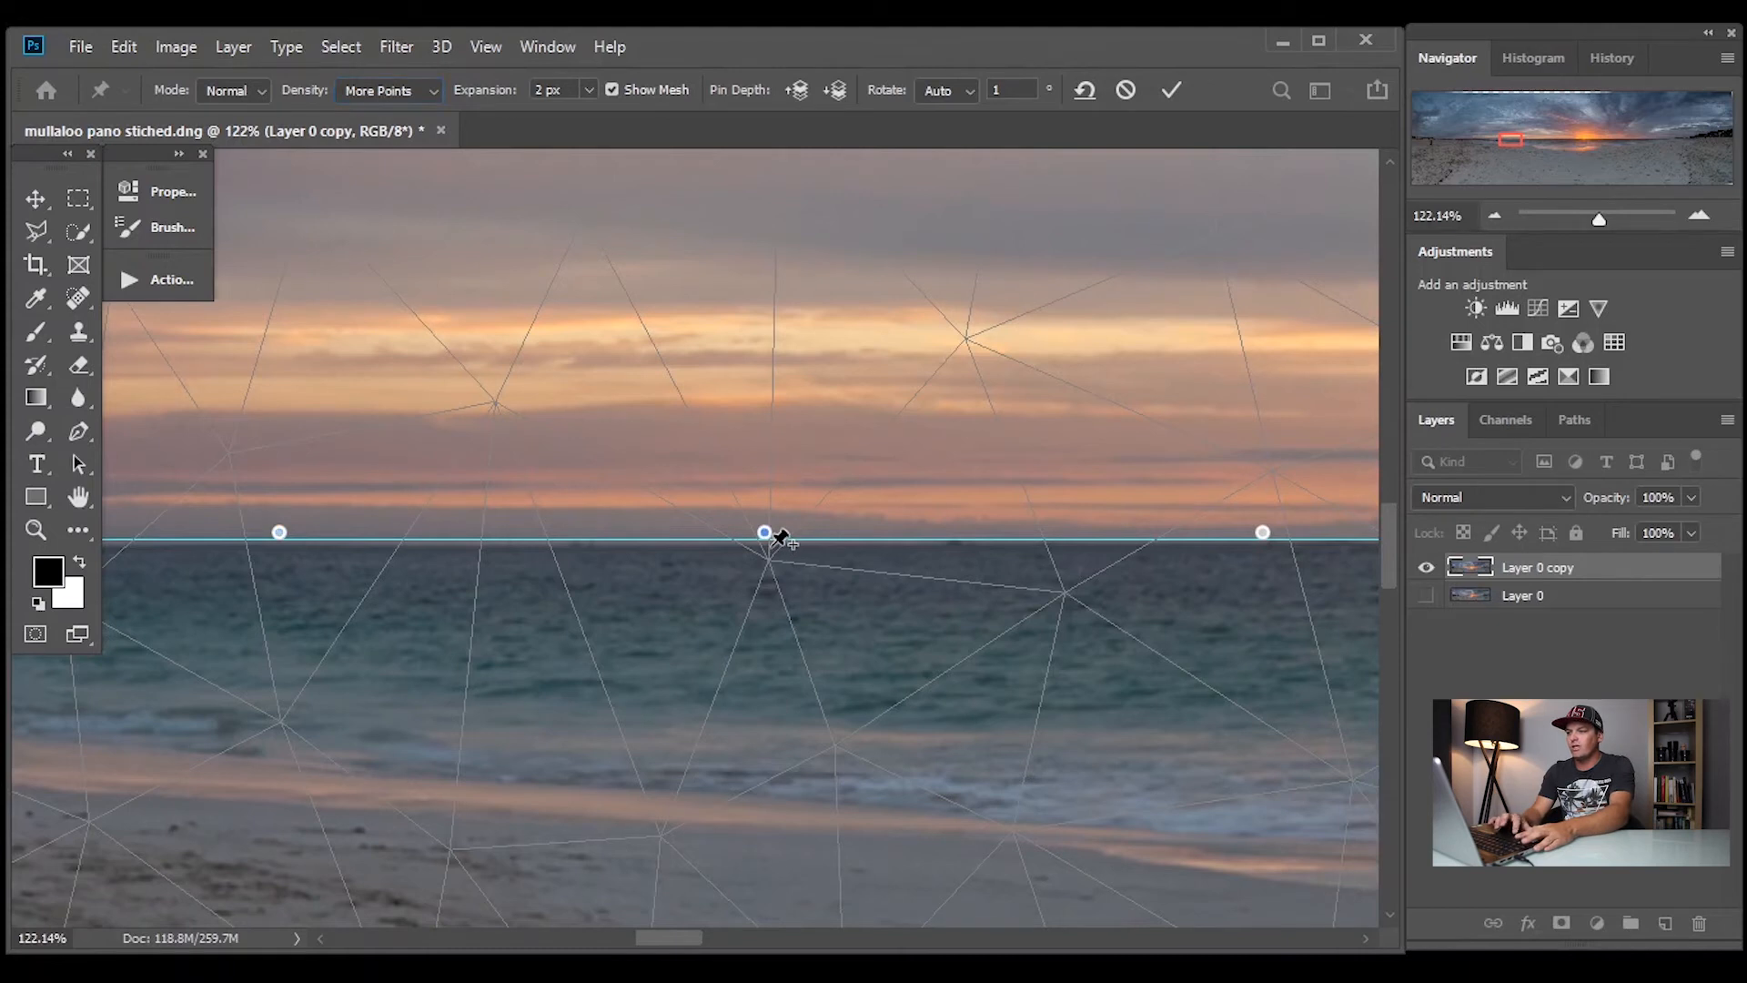
left_click_drag(764, 531, 761, 532)
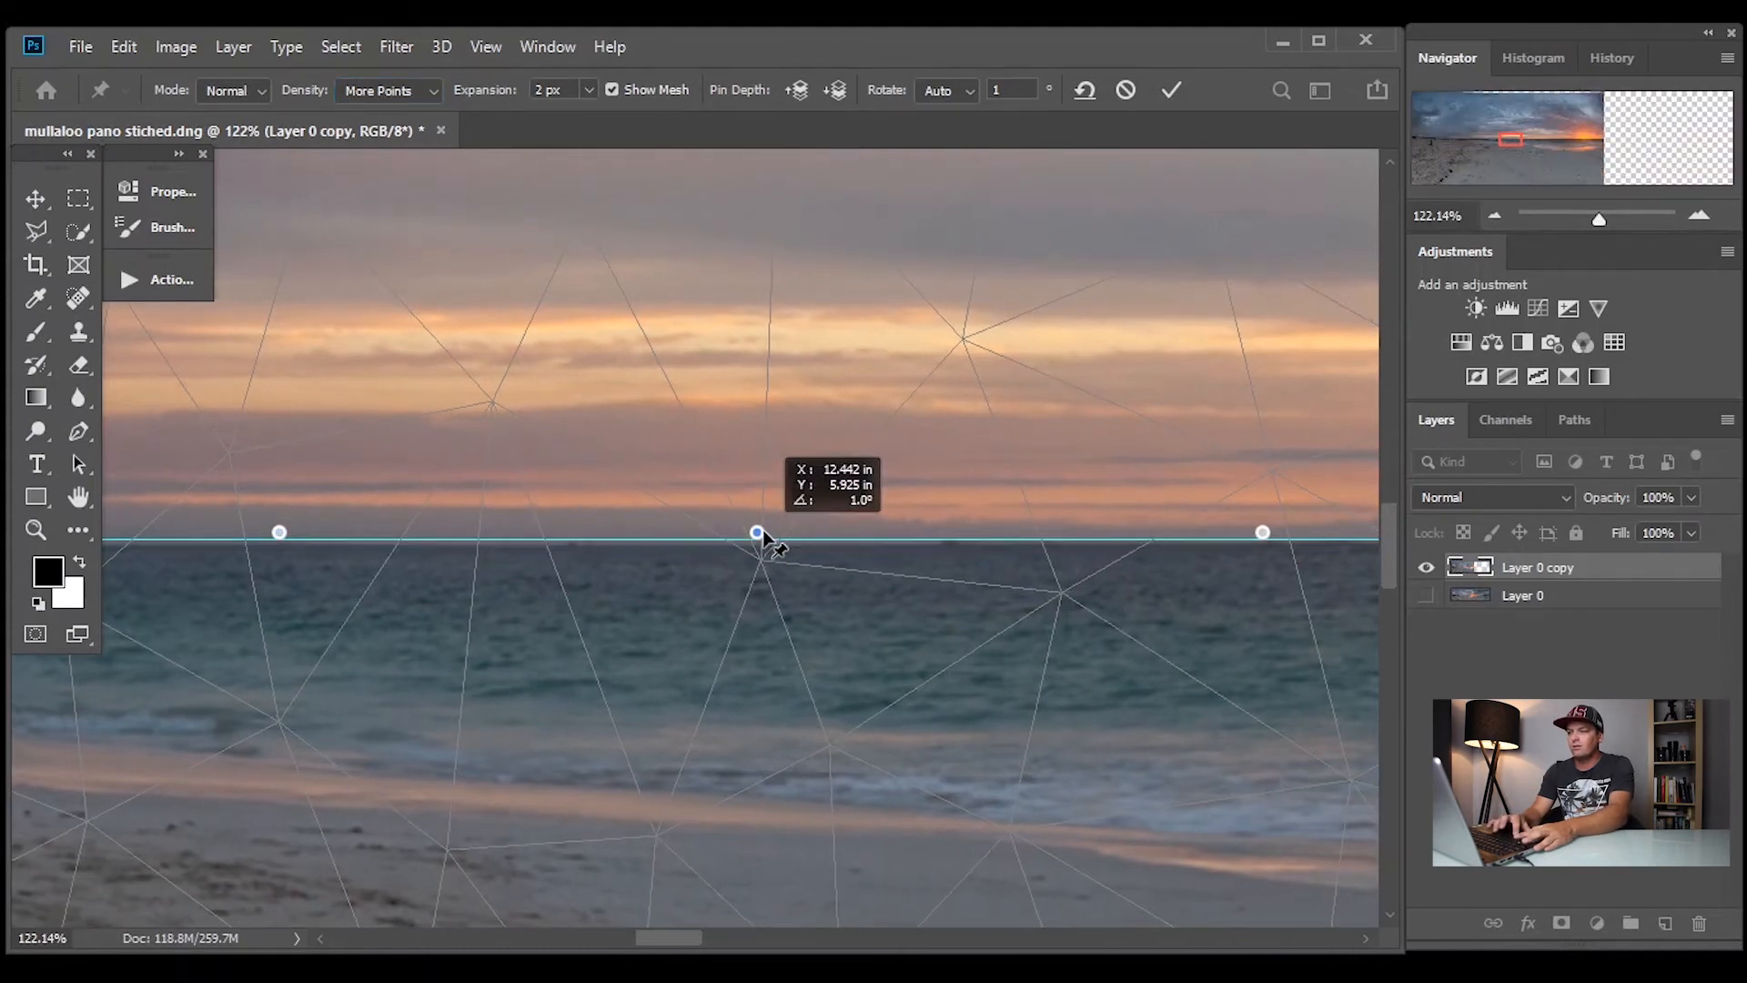
left_click_drag(763, 531, 764, 541)
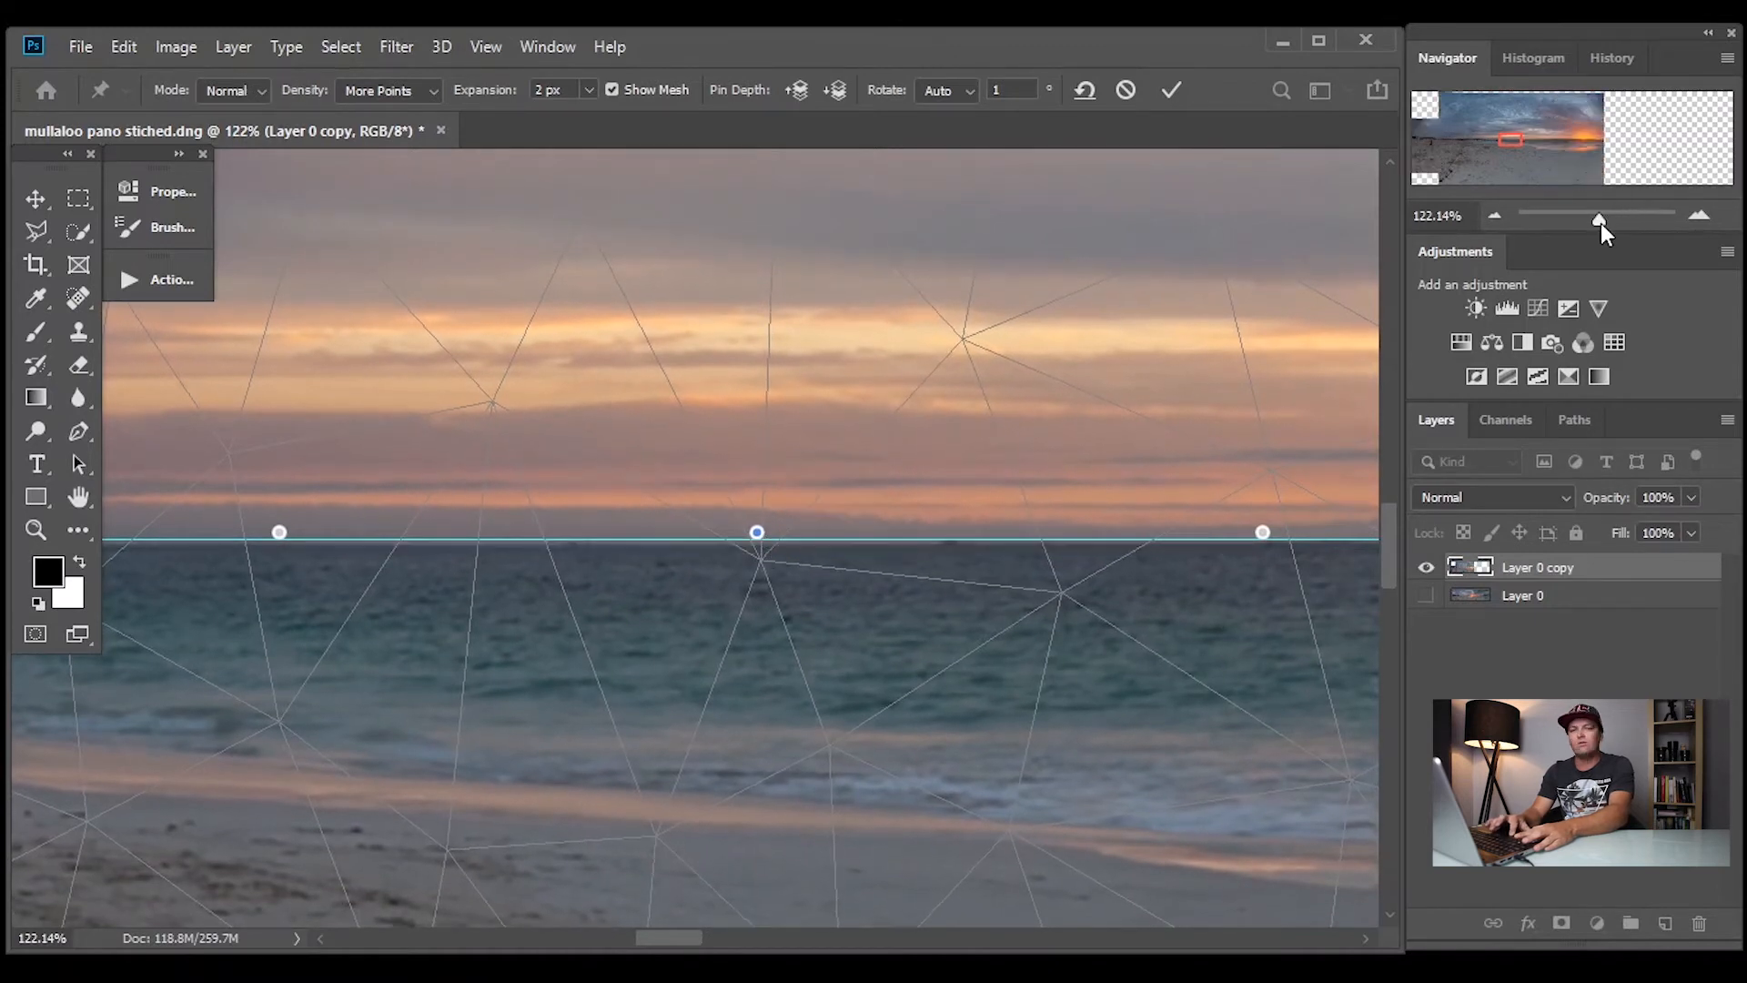
Continue pinning the horizon past the standing couple toward the panorama's left end, aligning it with the guide
left_click_drag(1601, 224, 1615, 224)
left_click_drag(870, 538, 861, 529)
left_click_drag(667, 939, 627, 939)
left_click_drag(1614, 222, 1593, 223)
left_click_drag(655, 941, 629, 940)
left_click_drag(1593, 222, 1603, 223)
left_click(642, 547)
left_click_drag(591, 940, 559, 941)
left_click_drag(1603, 222, 1587, 222)
left_click(625, 530)
left_click(297, 531)
mouse_move(666, 941)
left_mouse_down()
mouse_move(597, 940)
mouse_move(683, 940)
left_mouse_up()
left_click(598, 530)
left_click_drag(1587, 222, 1599, 222)
left_click_drag(594, 941, 620, 941)
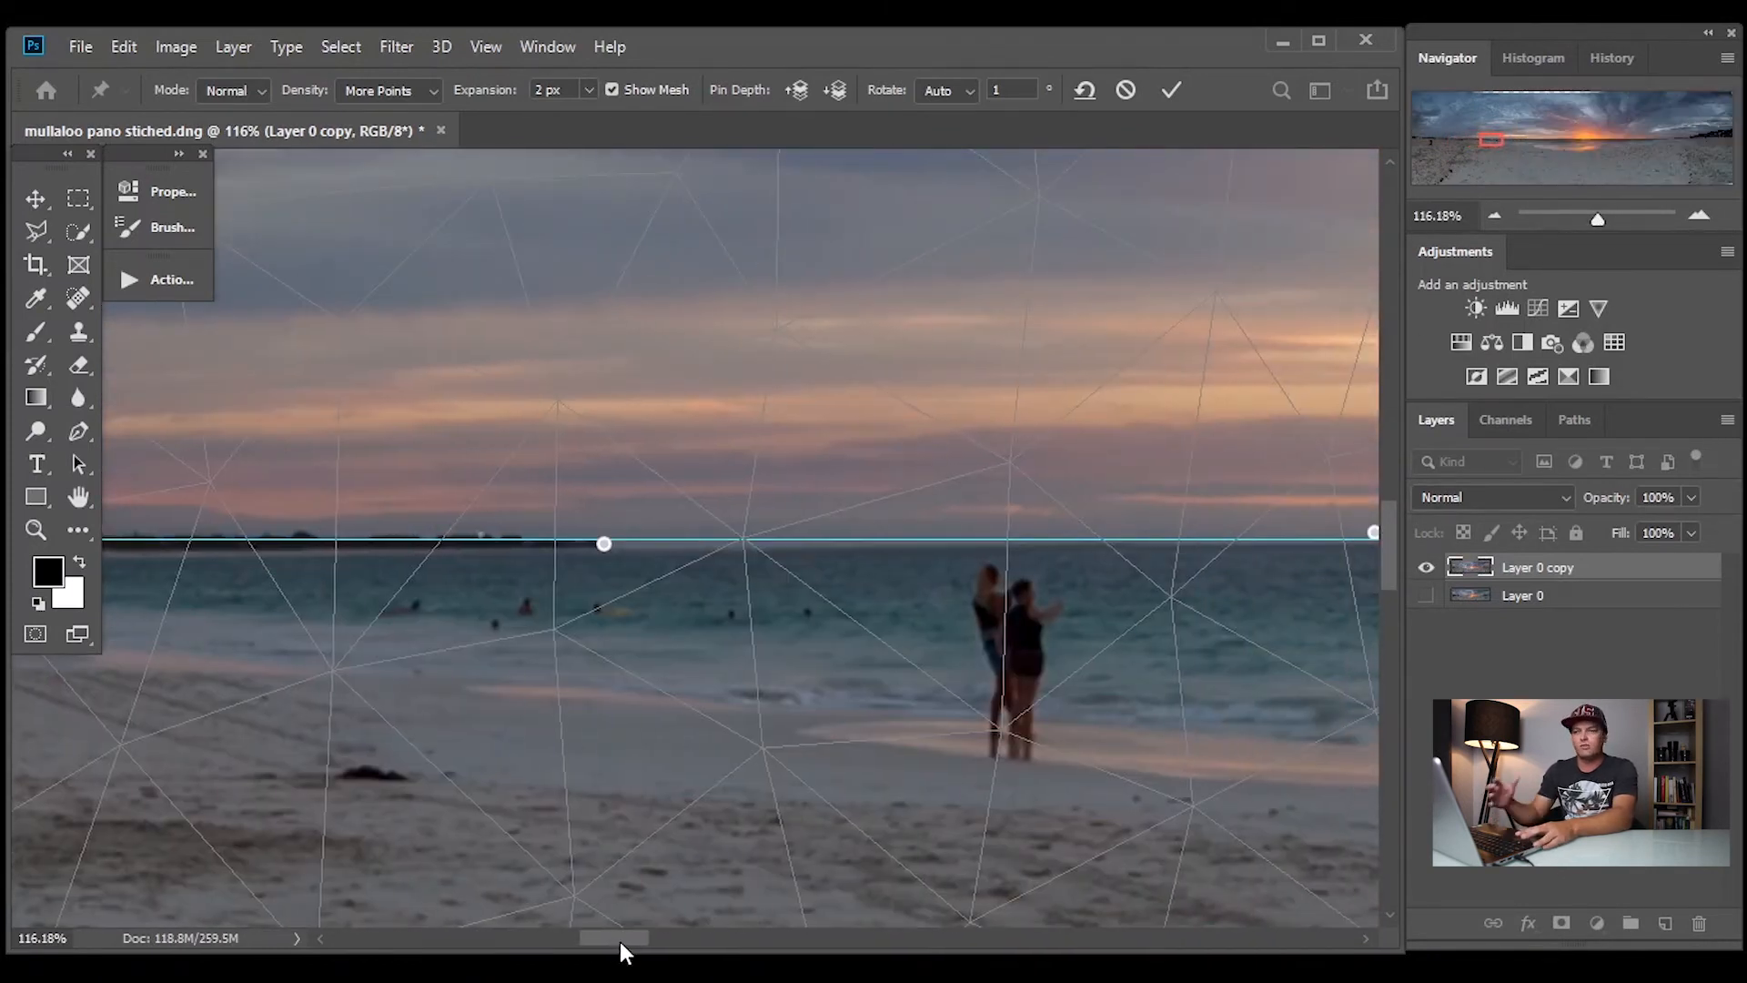
Try to add another pin on the horizon left of the standing couple
left_click(604, 540)
left_click(694, 424)
left_click(604, 543)
left_click(693, 423)
left_click(604, 543)
left_click(729, 419)
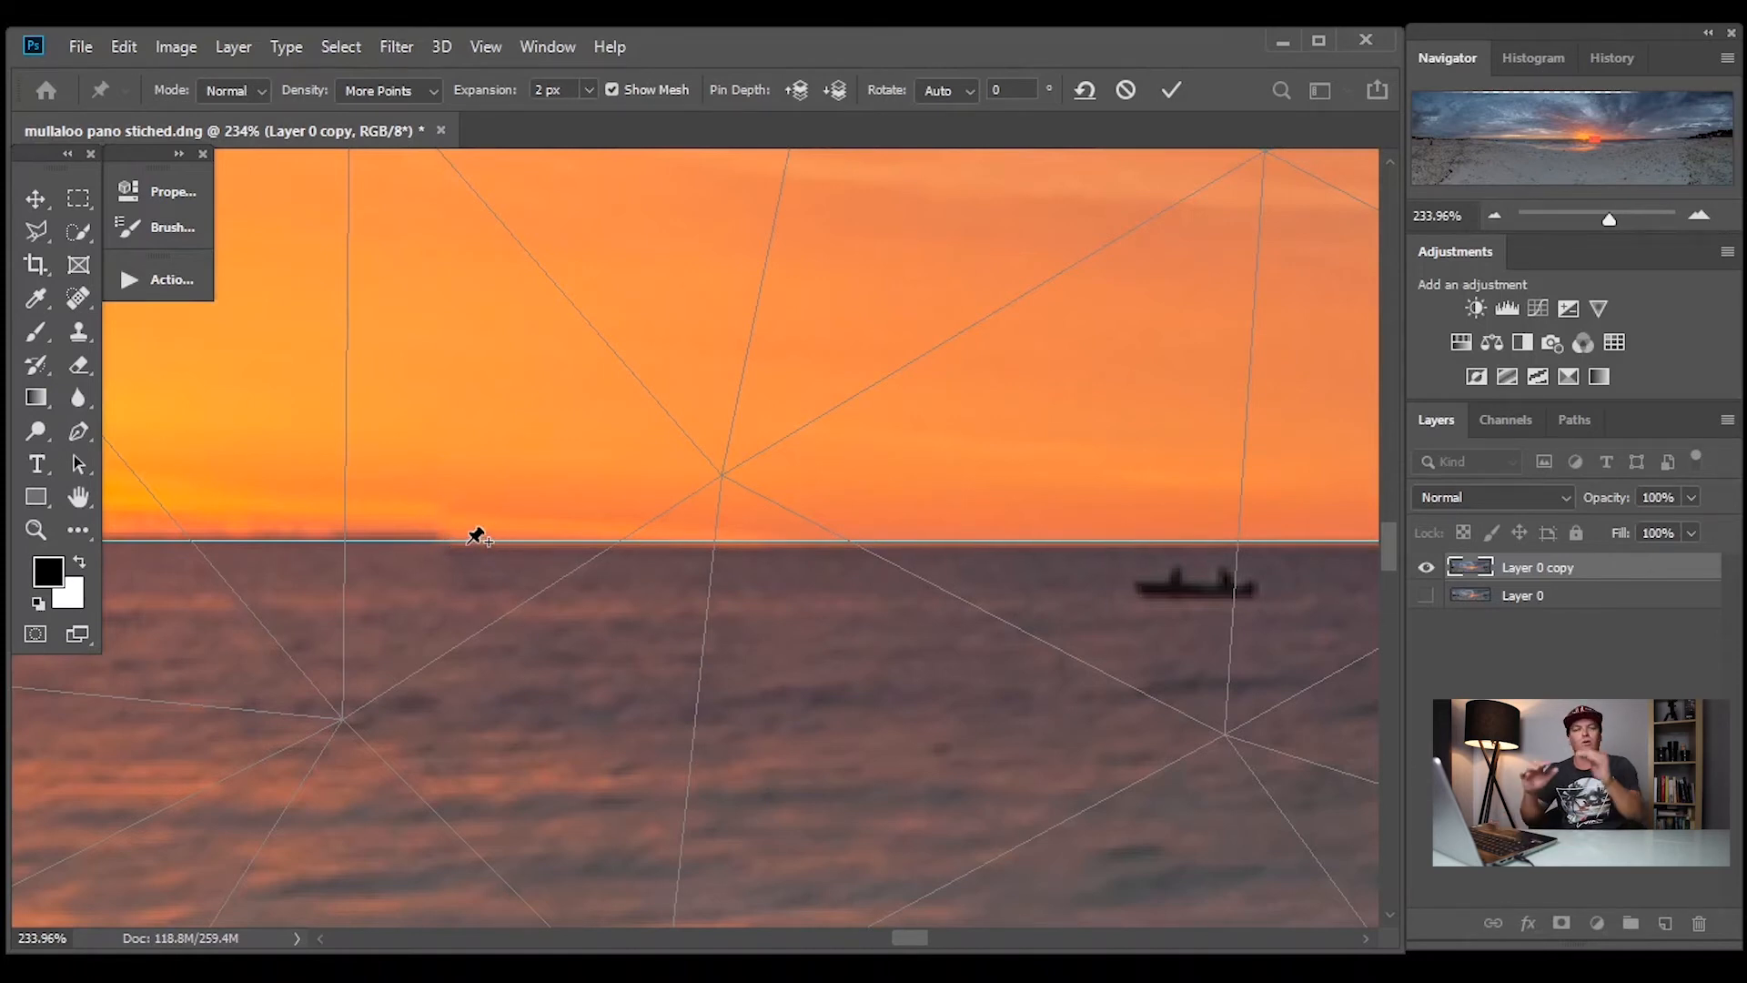
Adjust pins along the horizon right of the sun to match the guide, and apply the Puppet Warp
left_click_drag(920, 937, 908, 937)
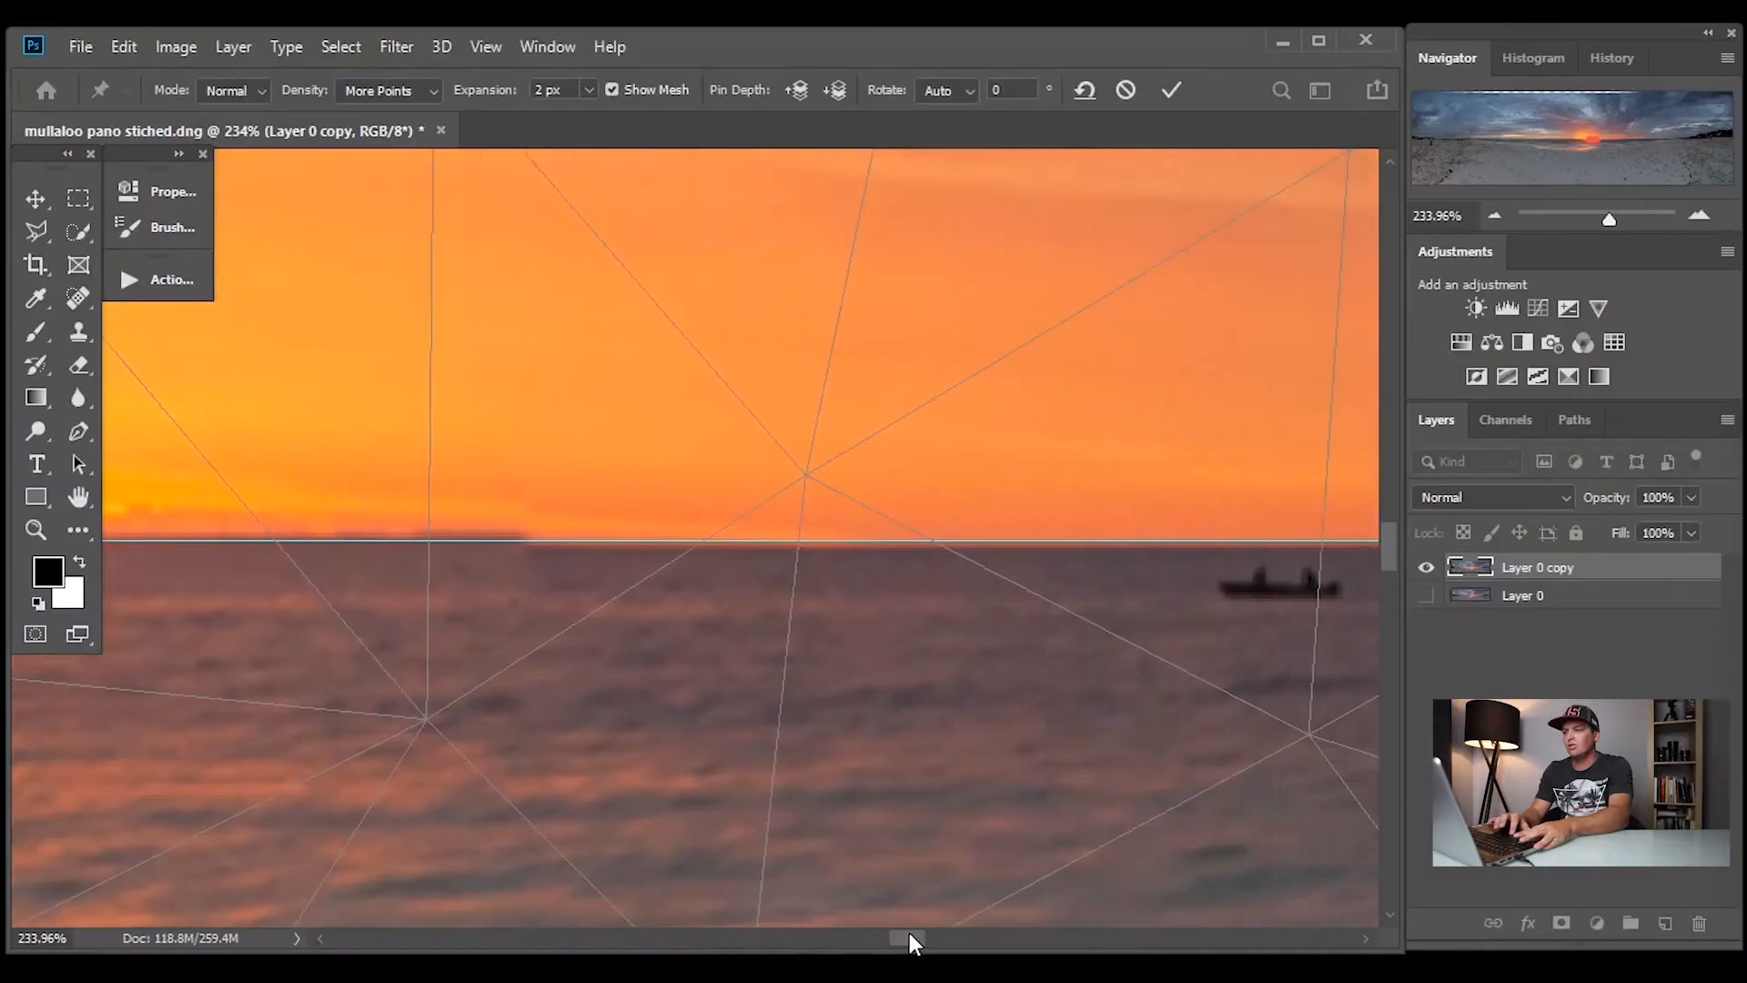
left_click_drag(909, 940, 1028, 940)
left_click_drag(1006, 523, 1011, 525)
left_click_drag(1022, 939, 1110, 940)
left_click_drag(857, 520, 854, 535)
left_click_drag(1111, 939, 1149, 939)
left_click_drag(726, 503, 731, 515)
left_click_drag(1258, 492, 1261, 485)
left_click_drag(1608, 219, 1567, 220)
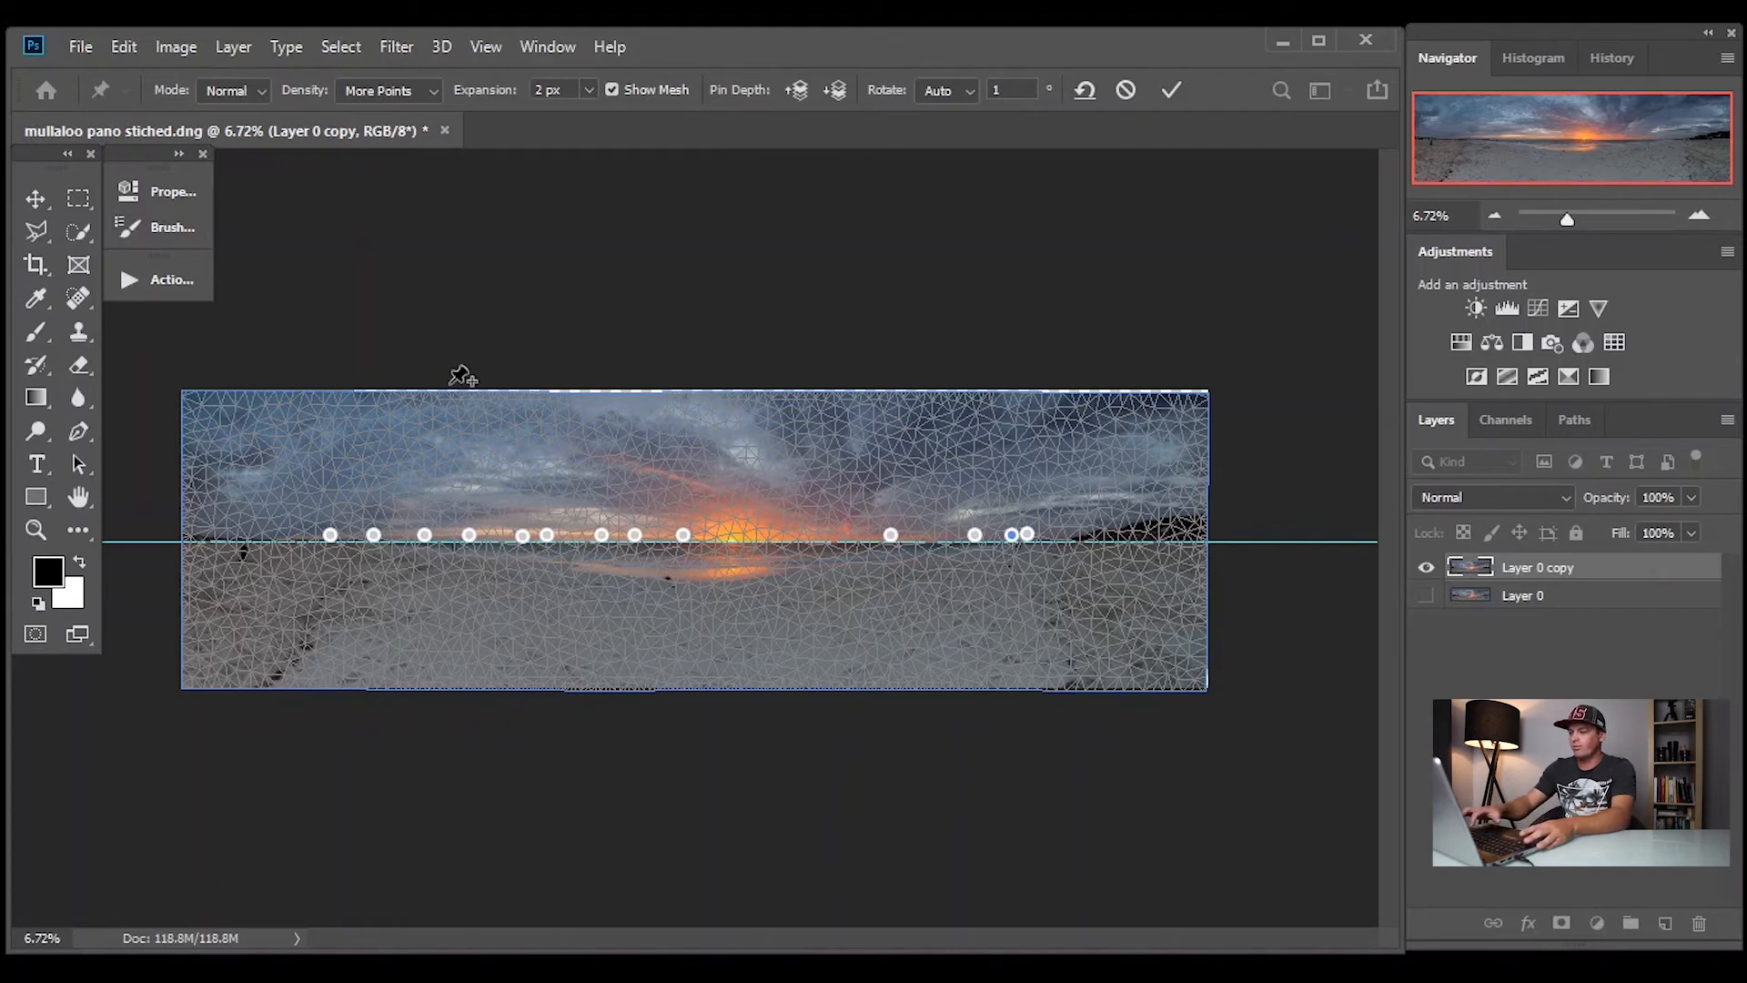
key("Return")
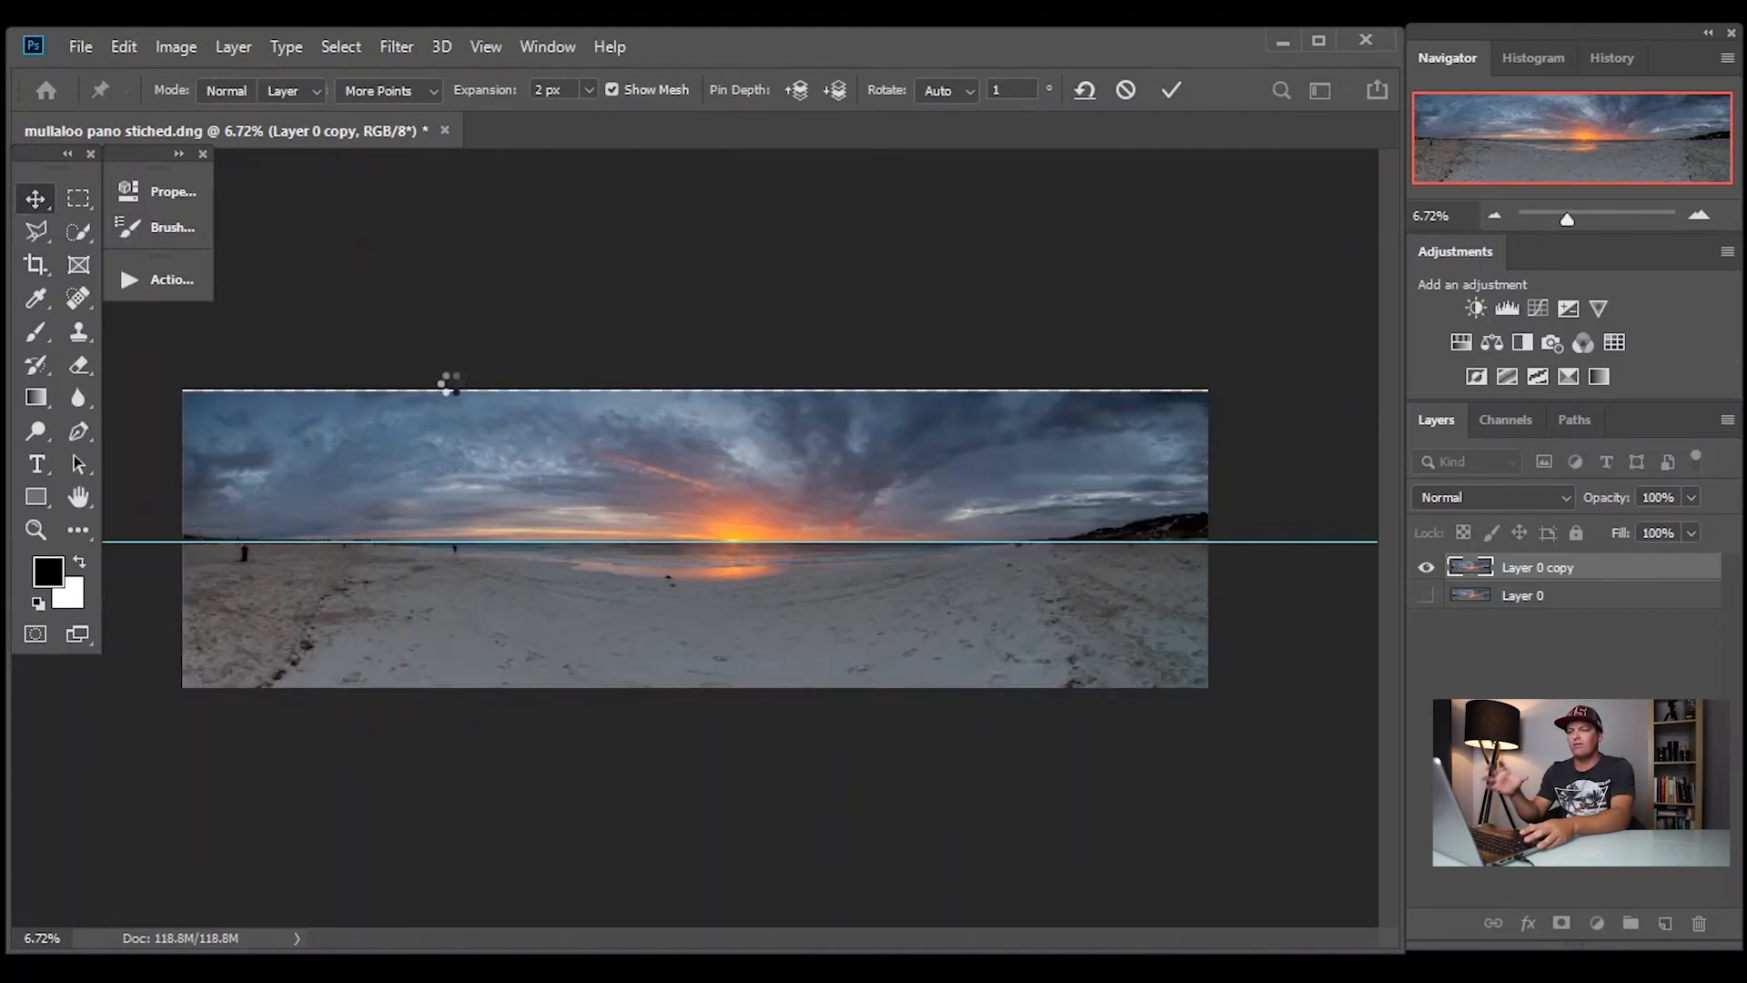
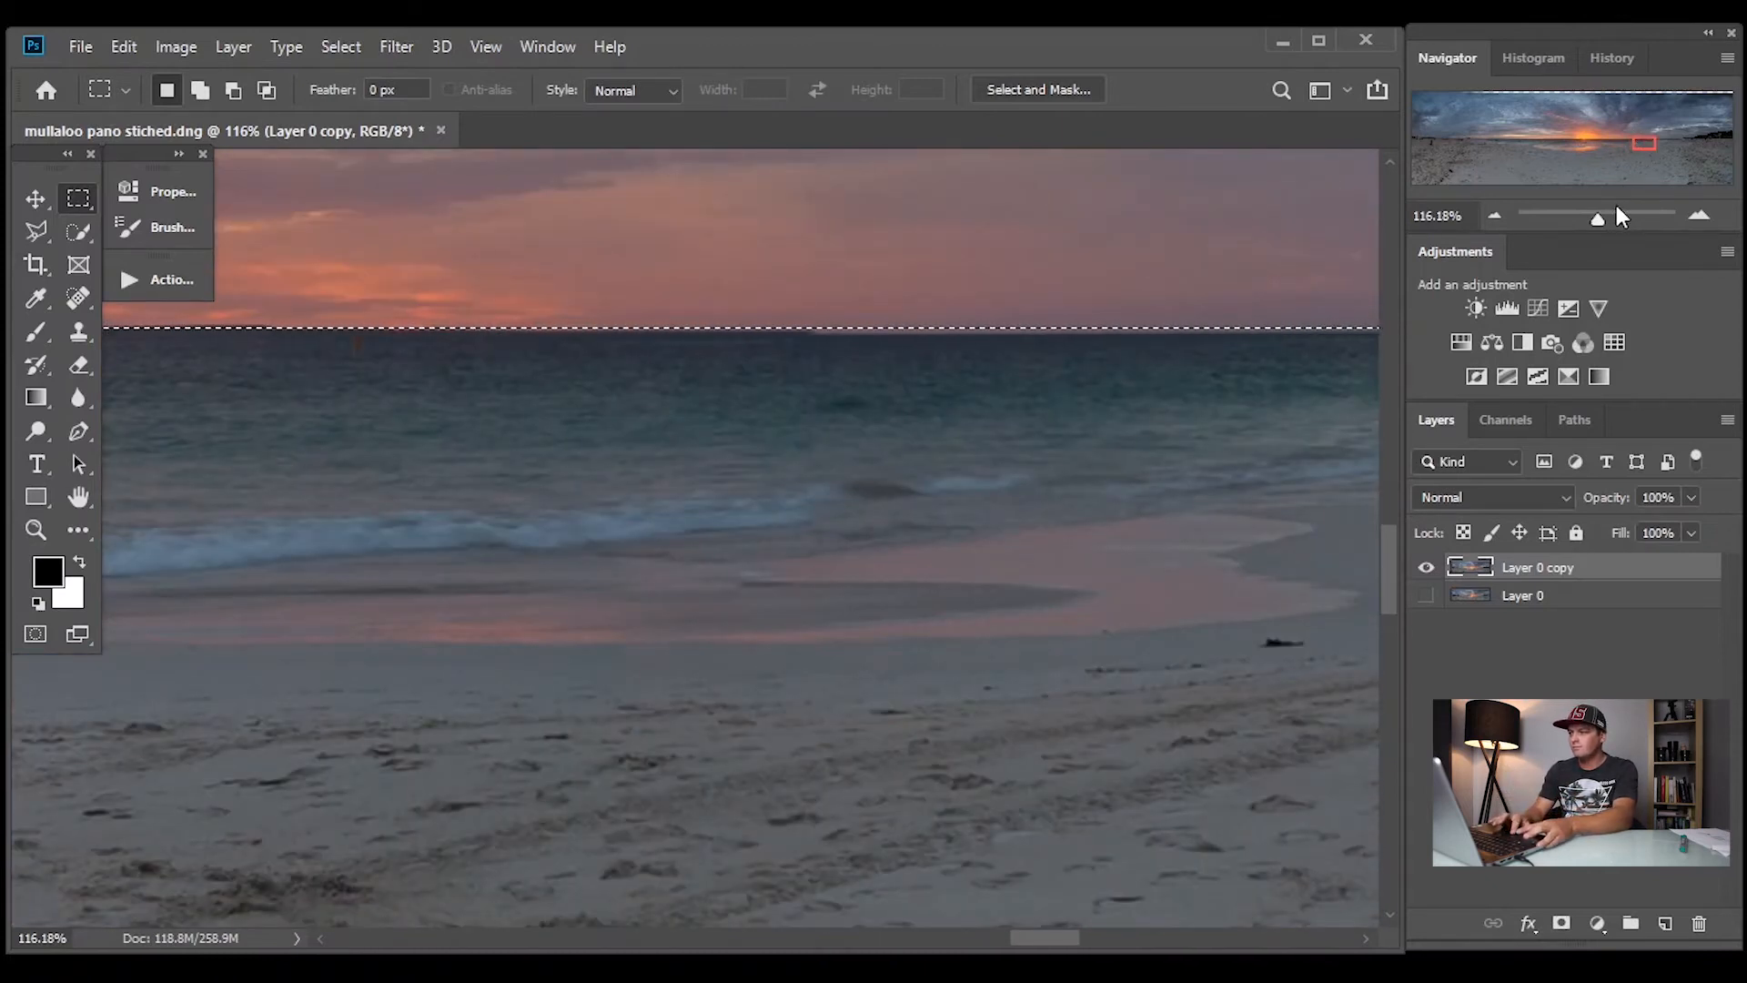
Open the Liquify filter on the selected sky area above the horizon
left_click_drag(1599, 228, 1579, 225)
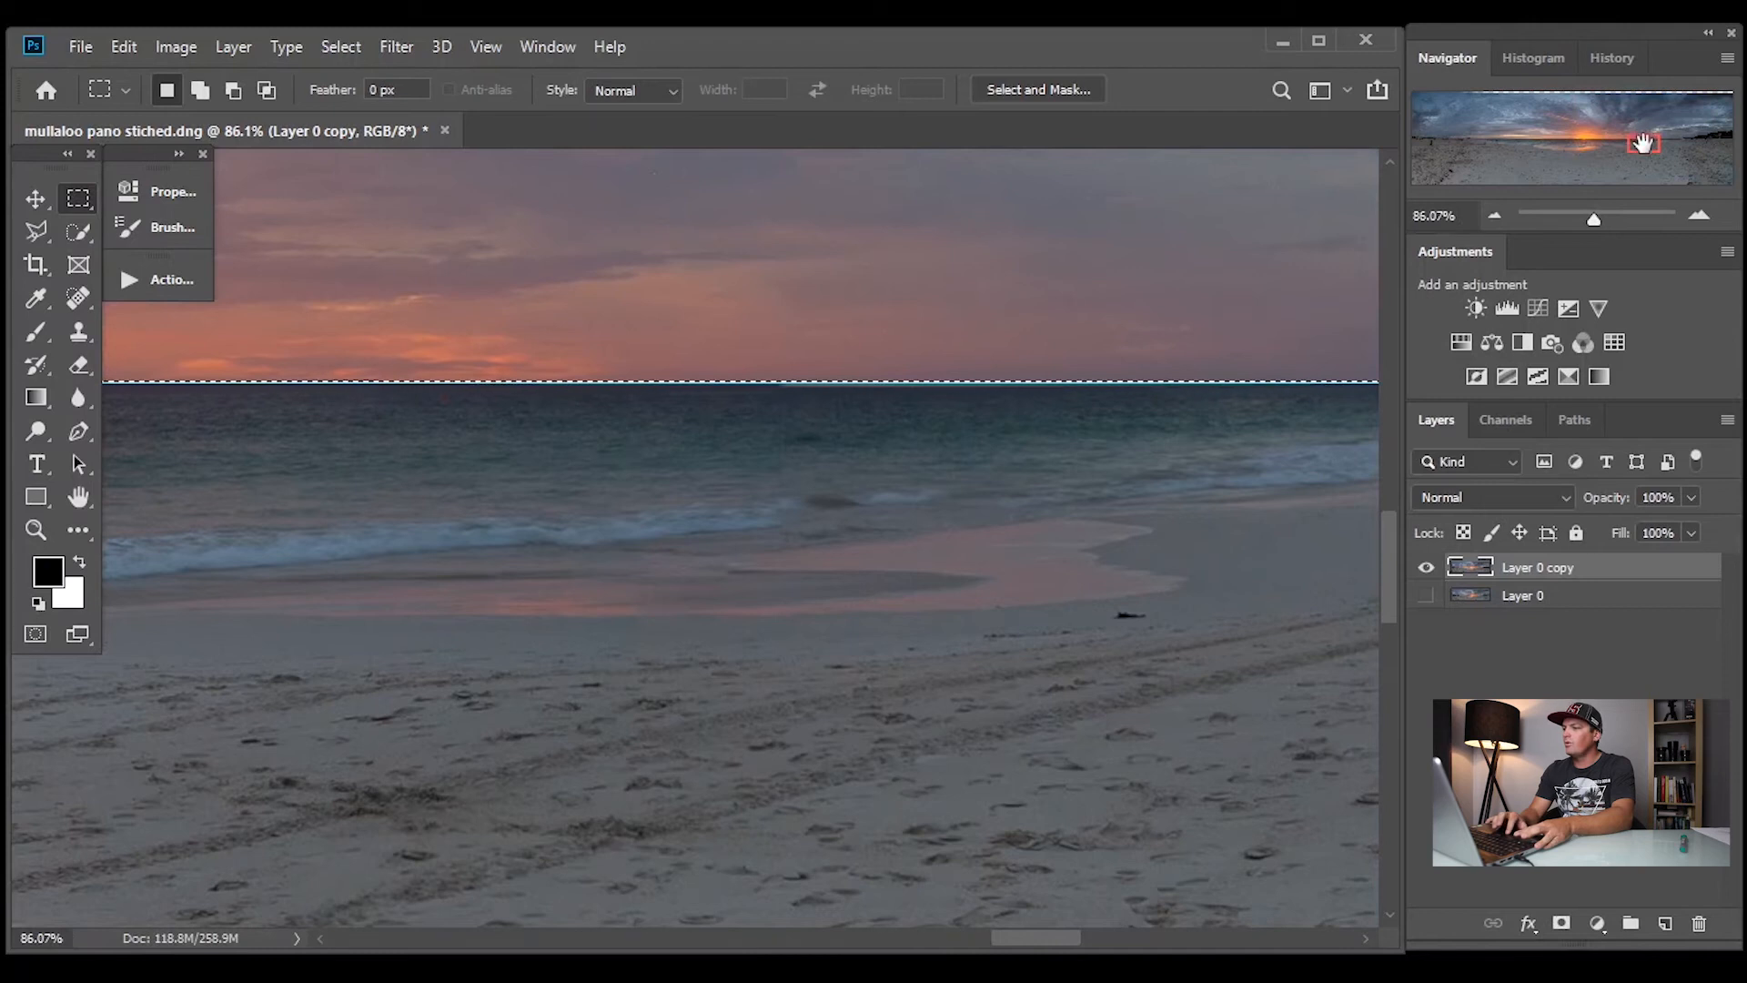
left_click_drag(1643, 143, 1574, 143)
left_click_drag(1594, 222, 1574, 219)
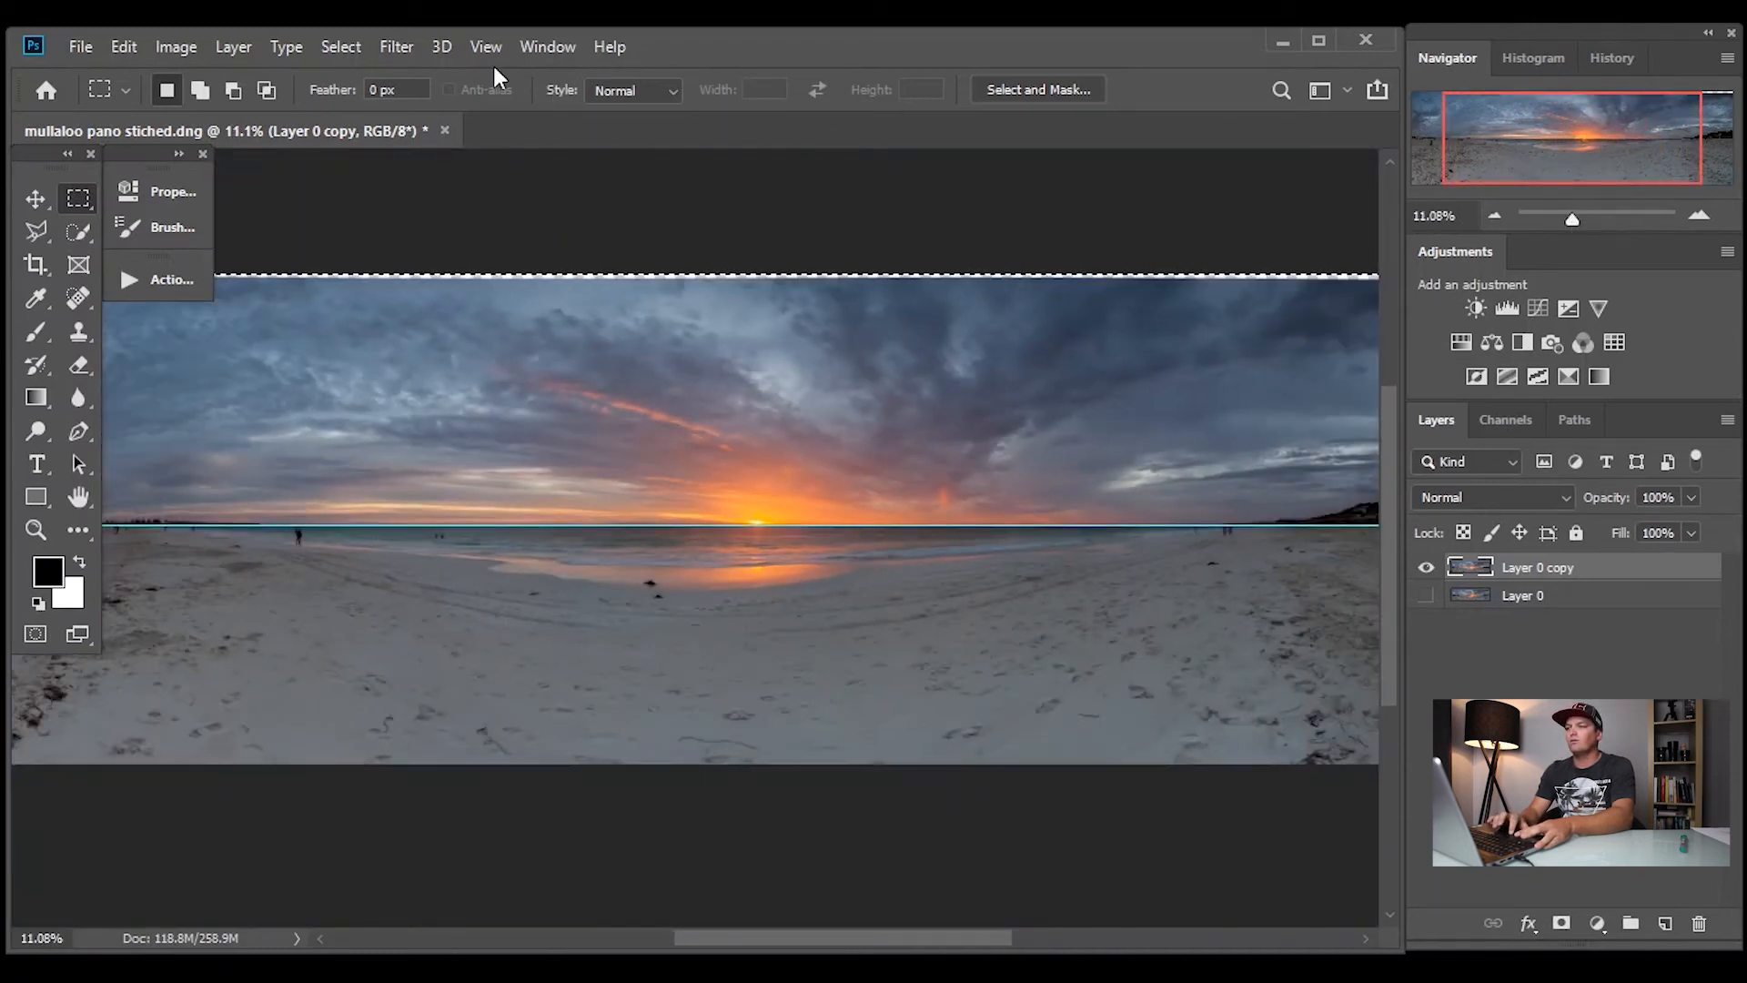
left_click(395, 46)
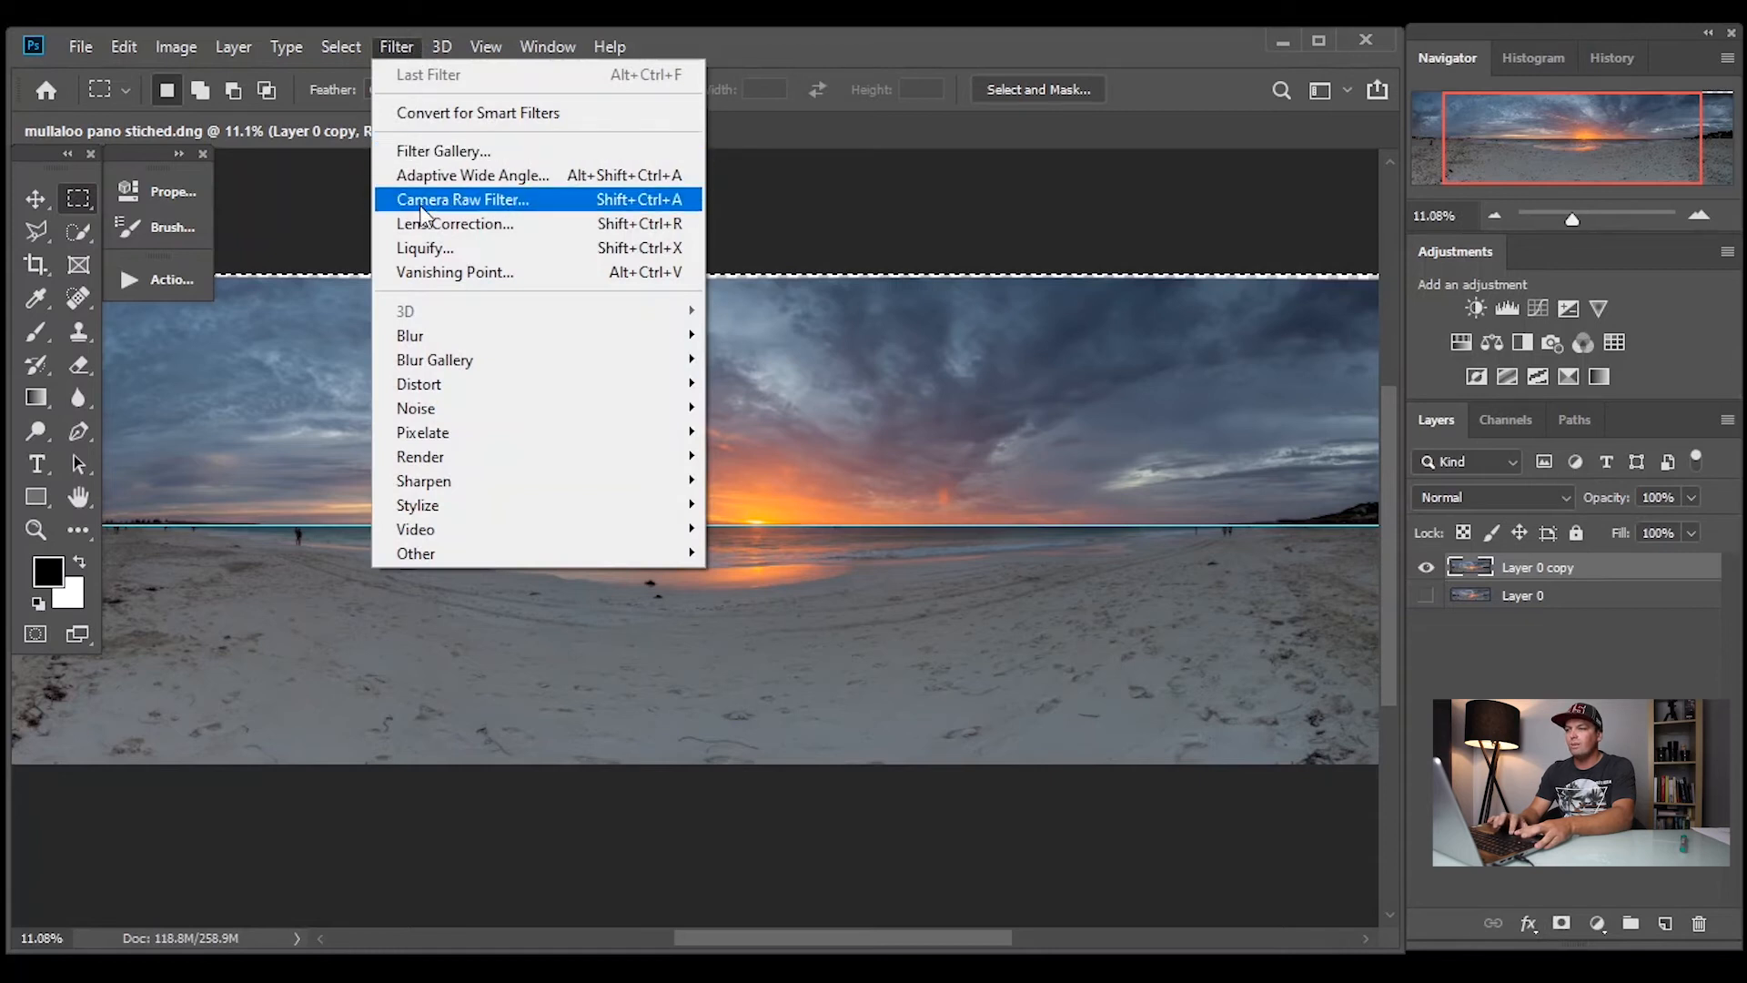
left_click(426, 247)
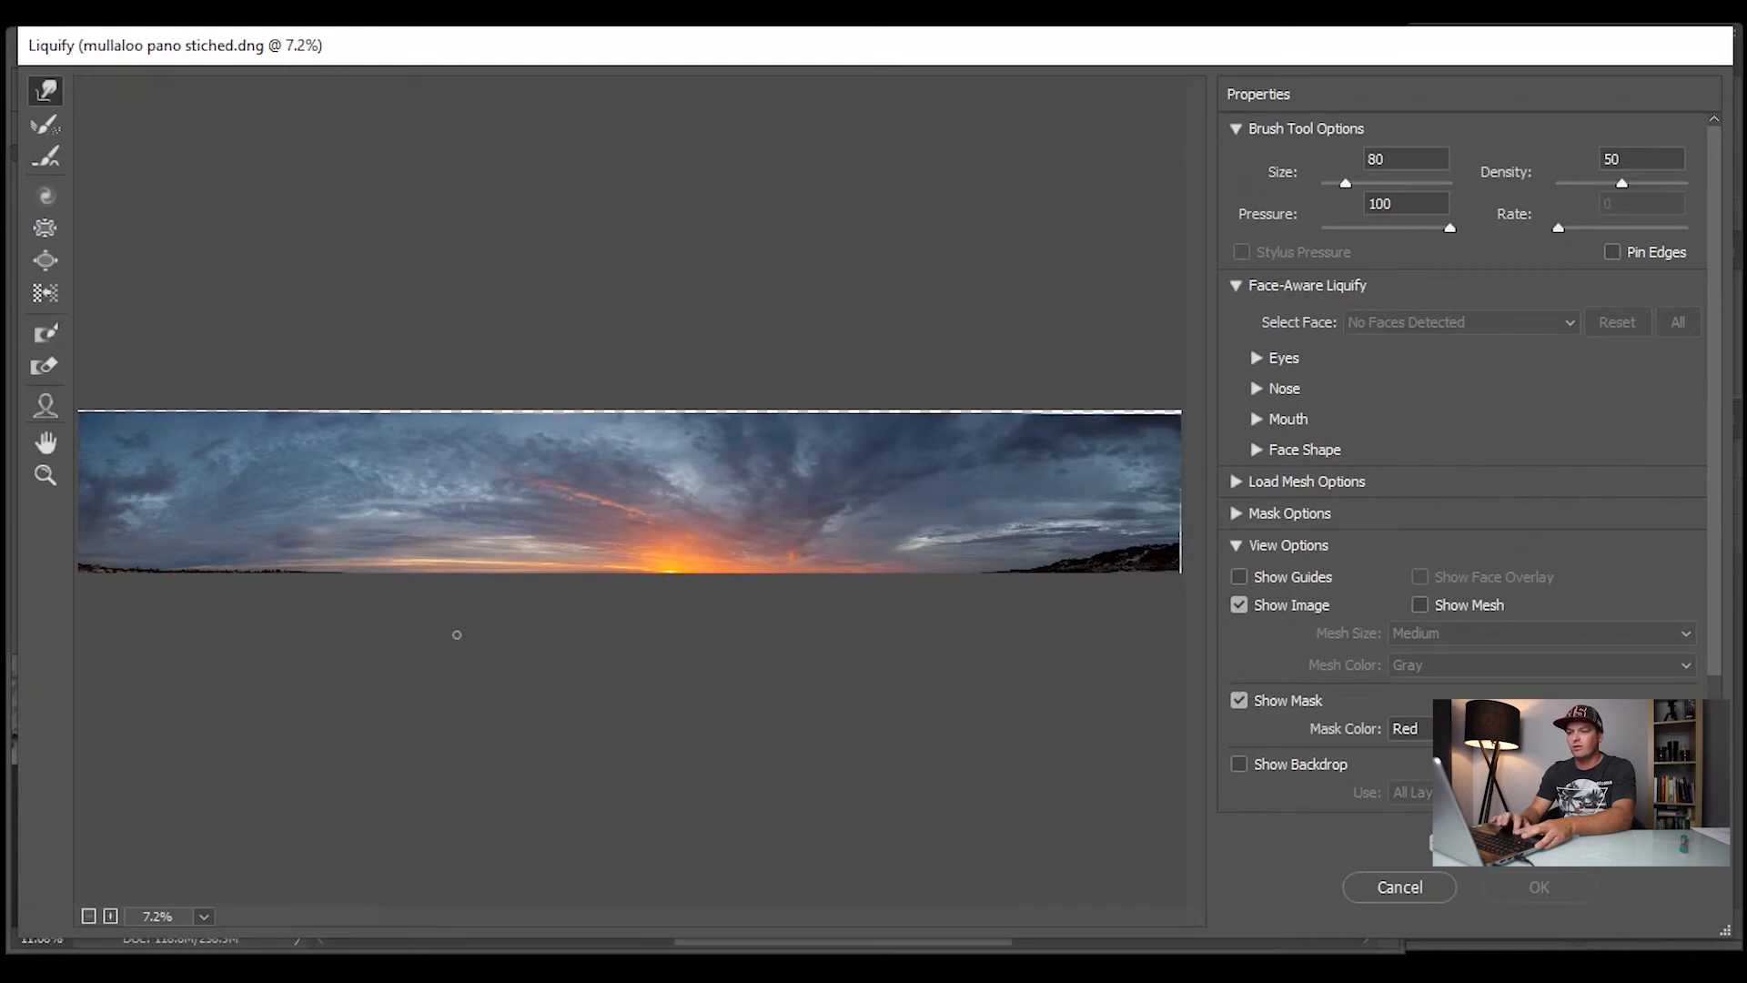
Set the Liquify brush size to 700 for correcting the sky's lower edge
left_click(111, 917)
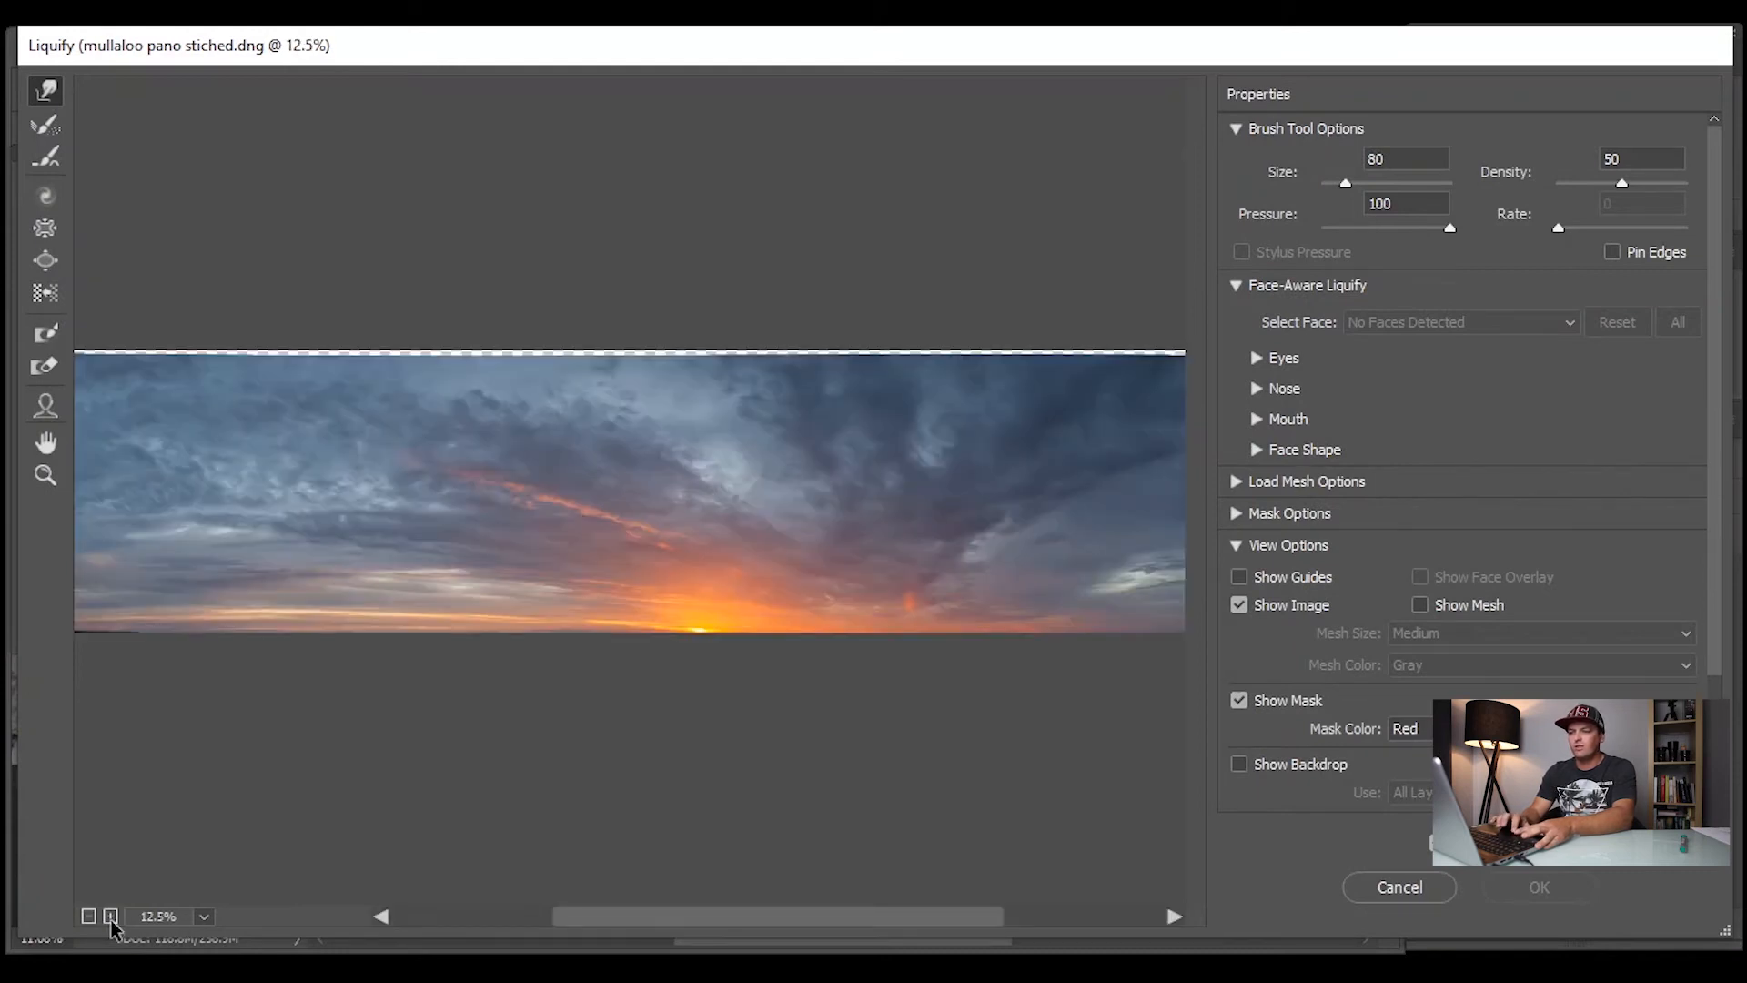
left_click(110, 916)
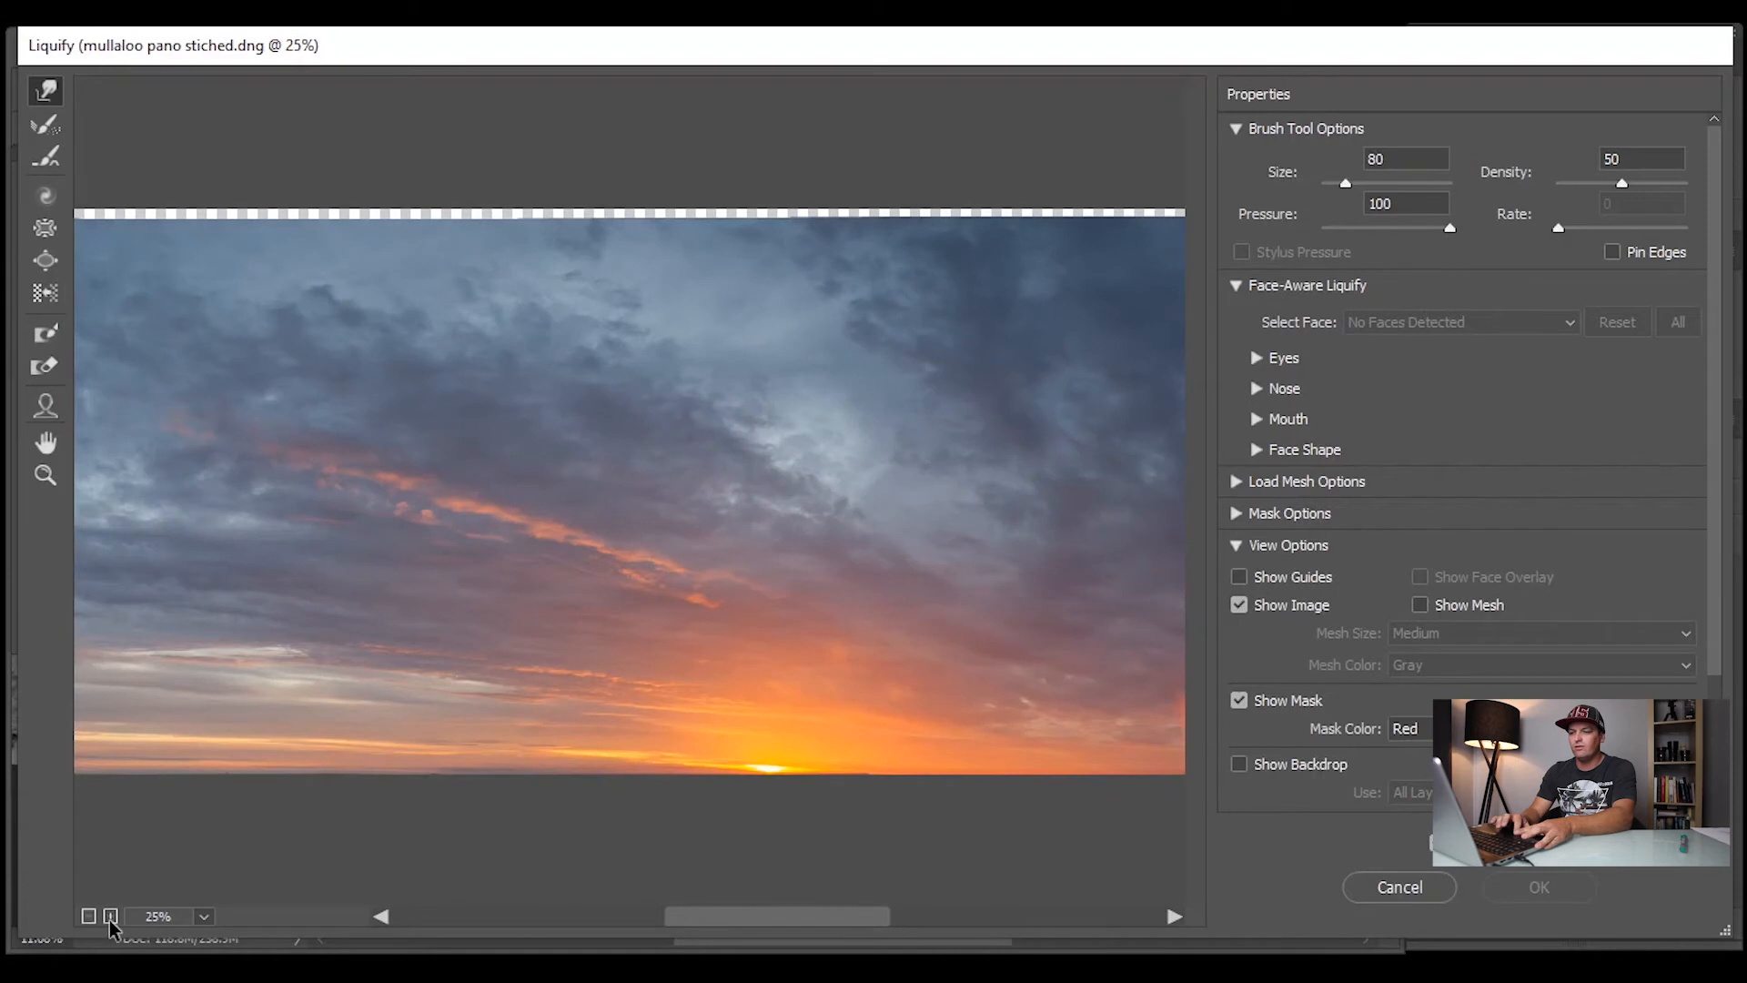
left_click(110, 916)
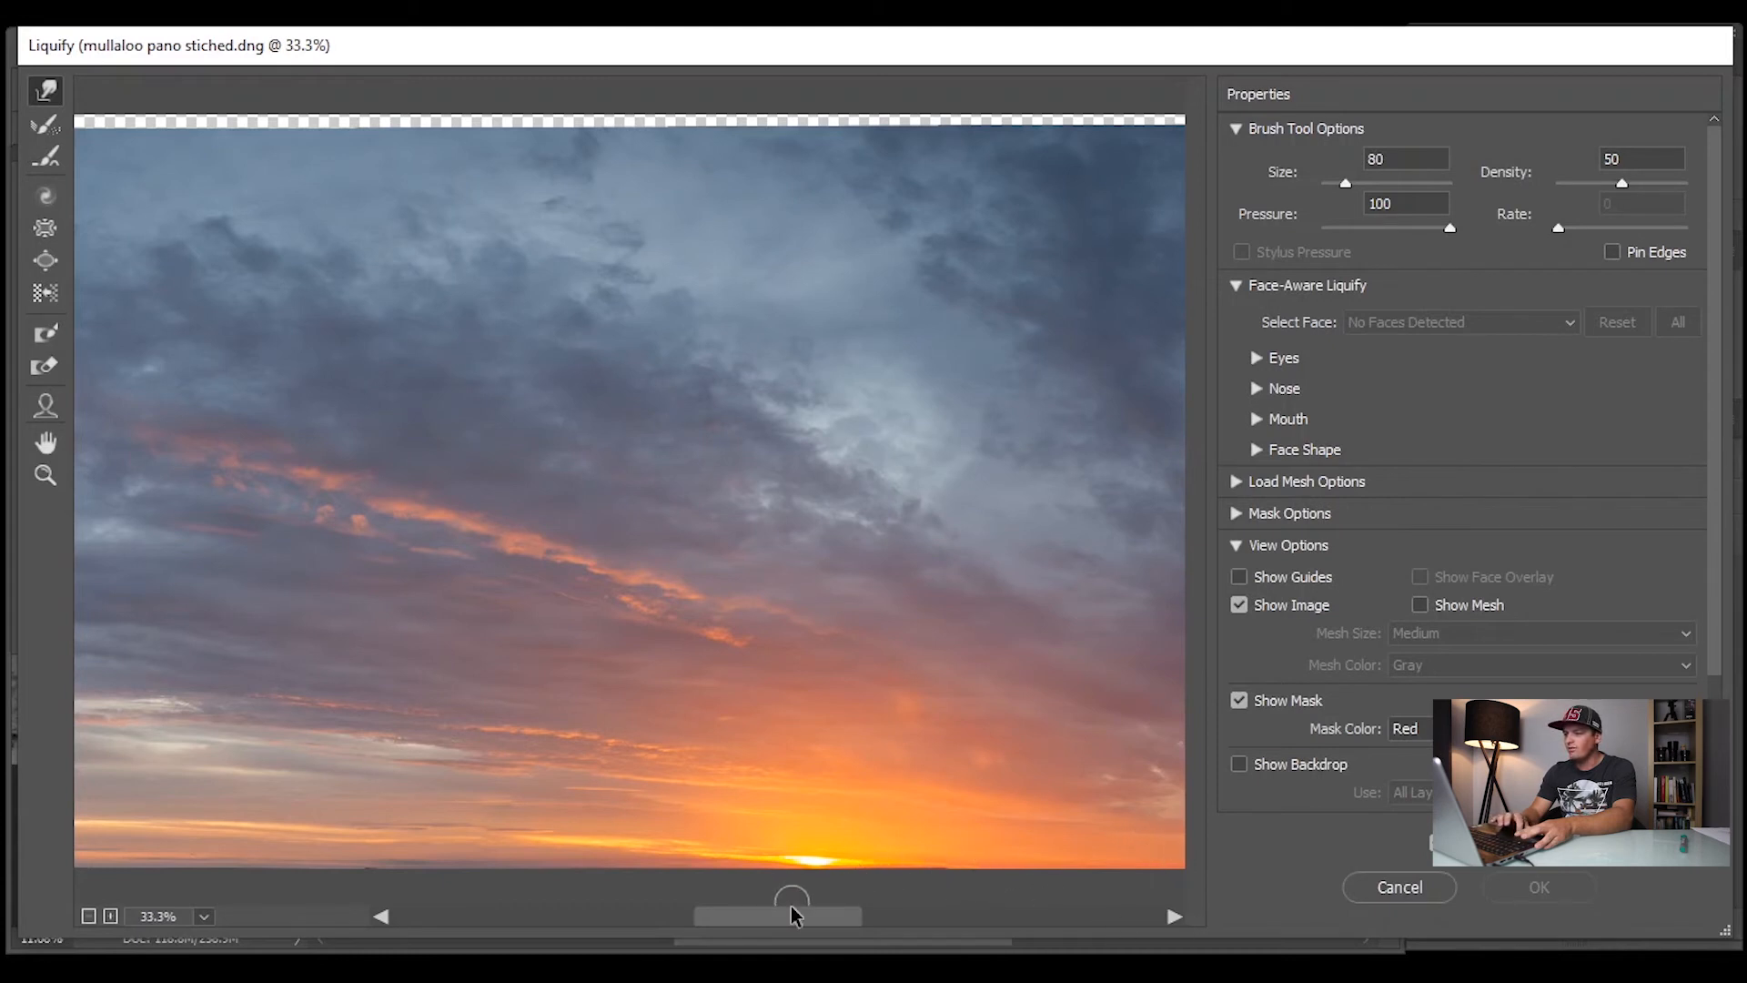
left_click_drag(794, 921, 689, 921)
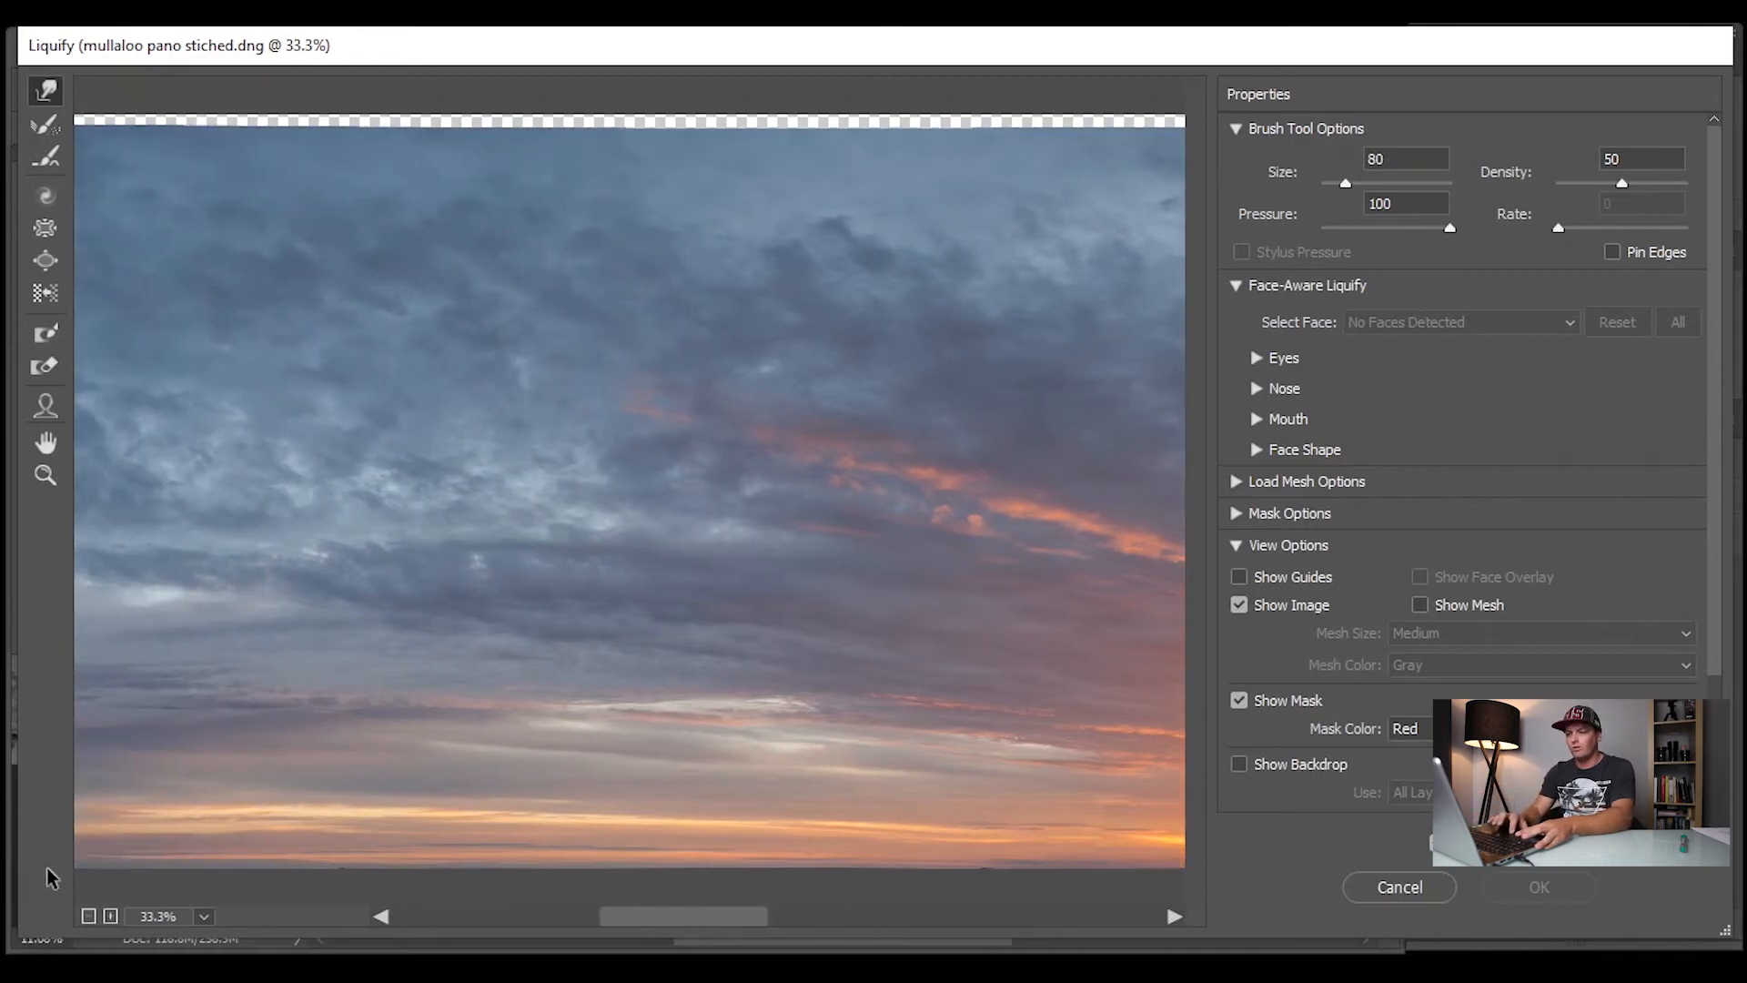
left_click(109, 919)
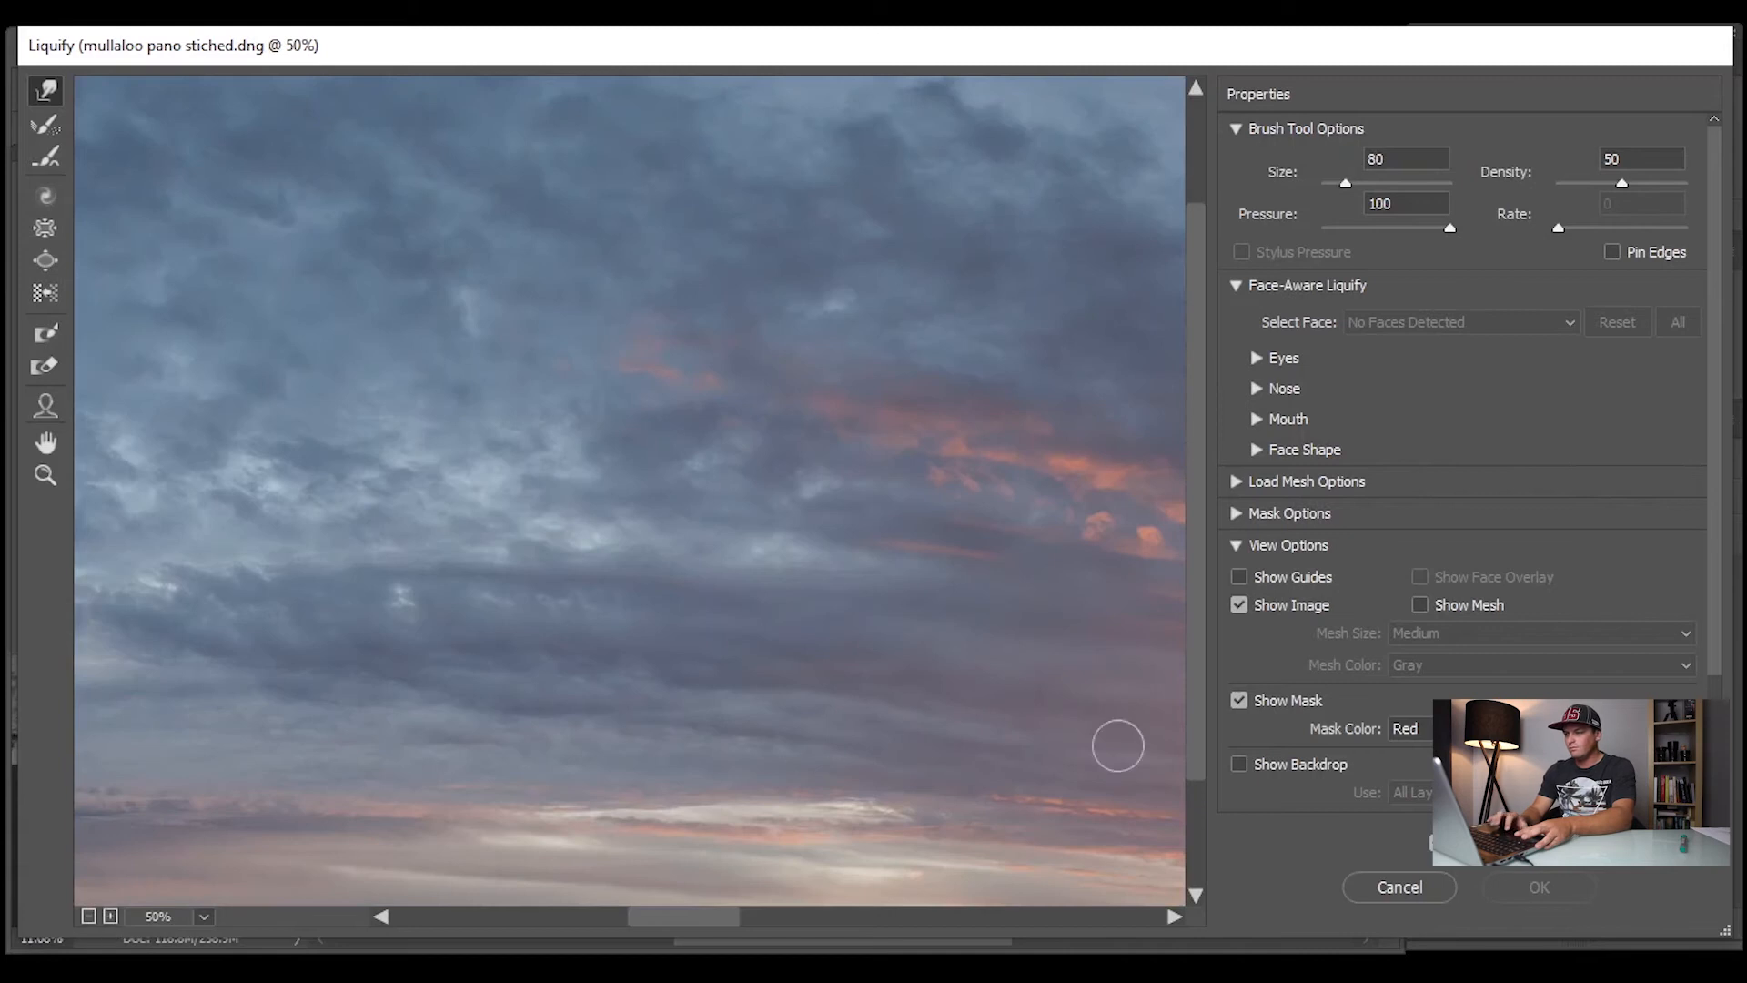
left_click_drag(1199, 589, 1194, 808)
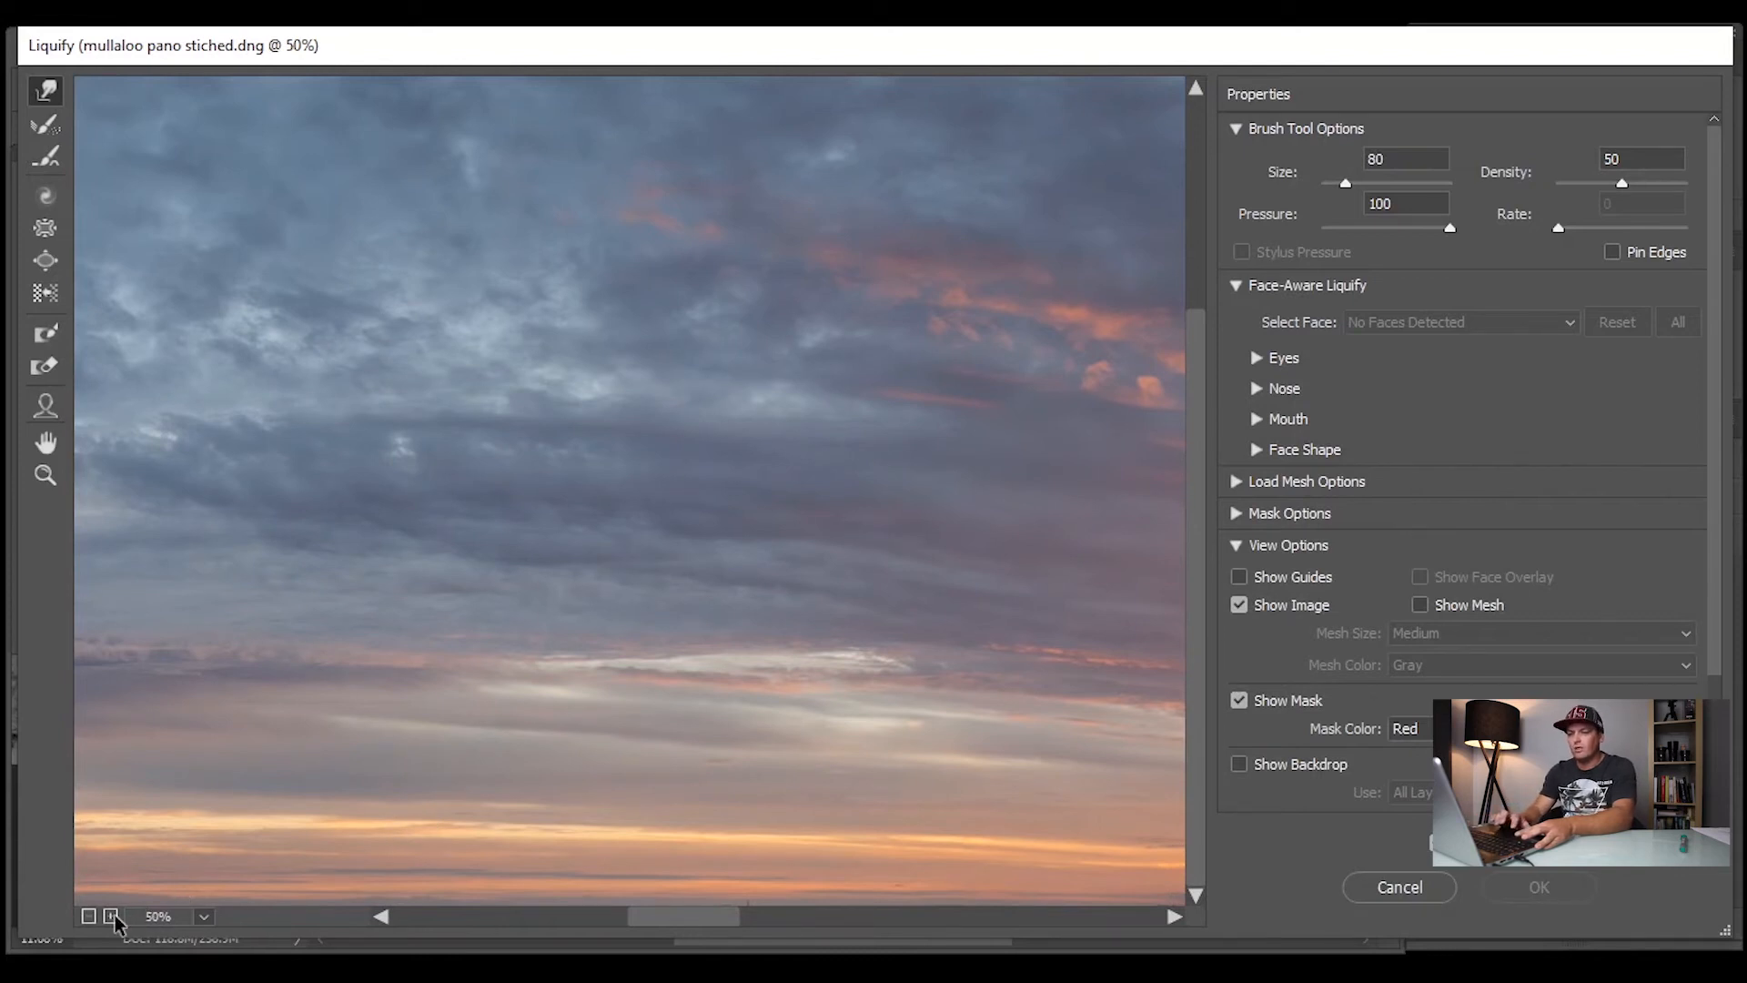
left_click(87, 916)
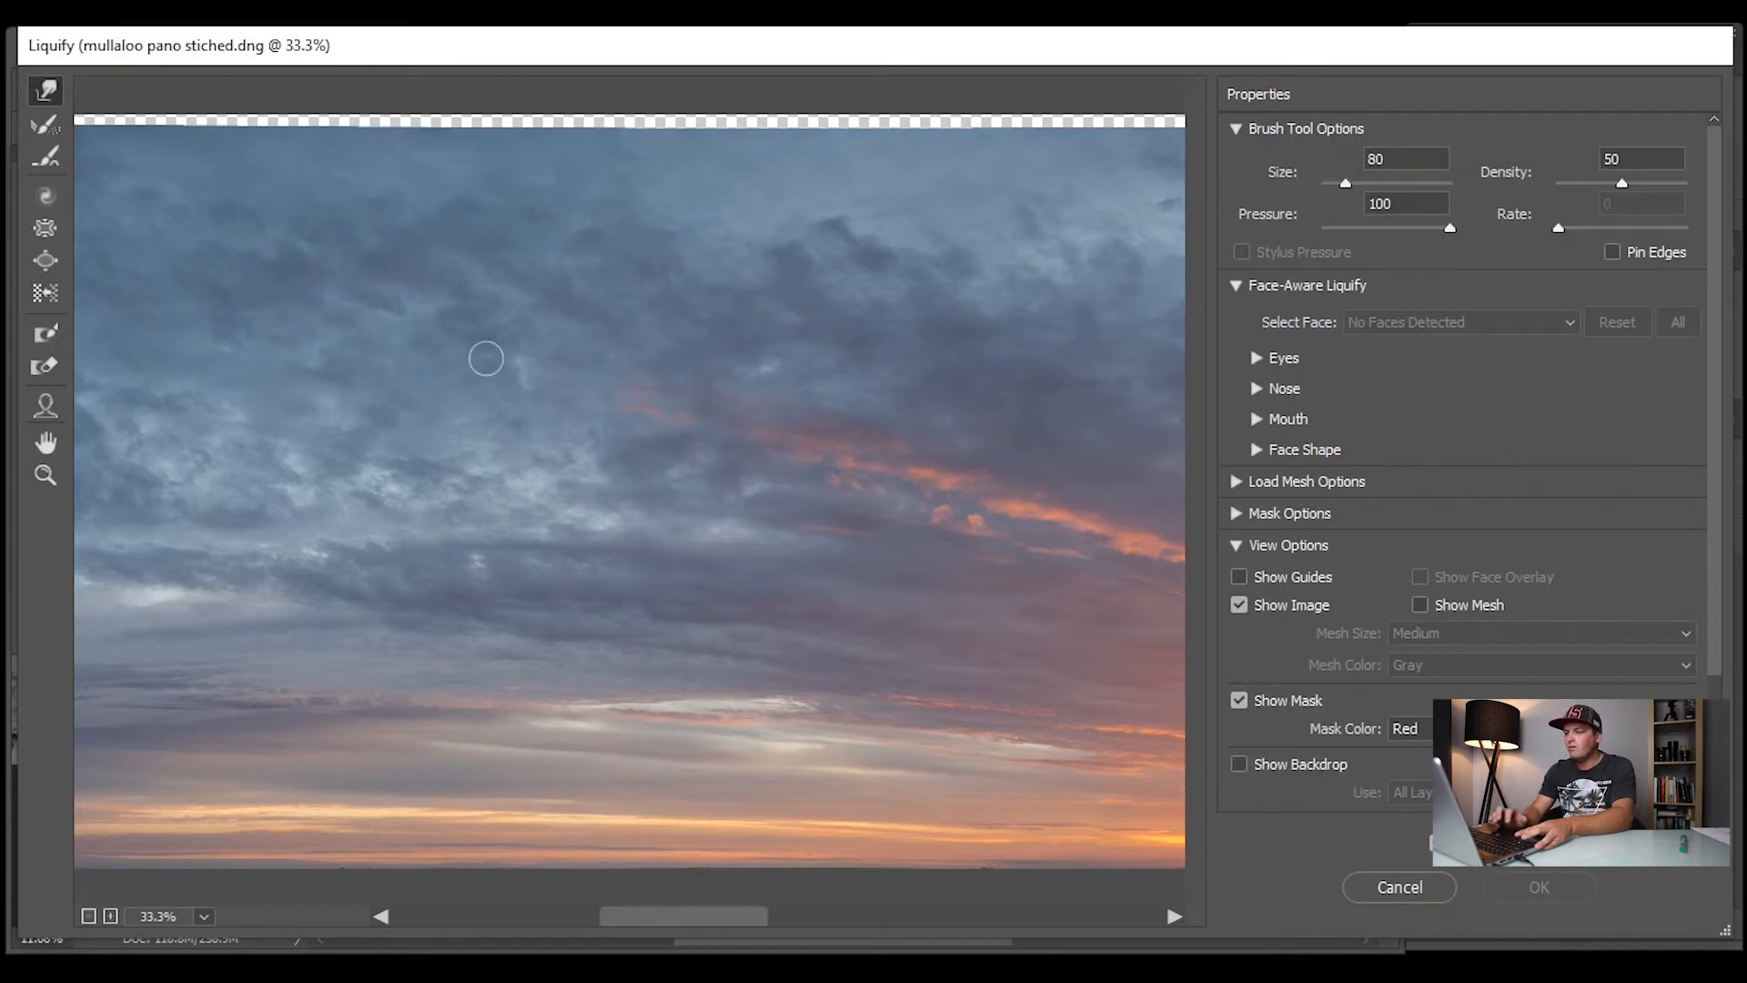
key("bracketright")
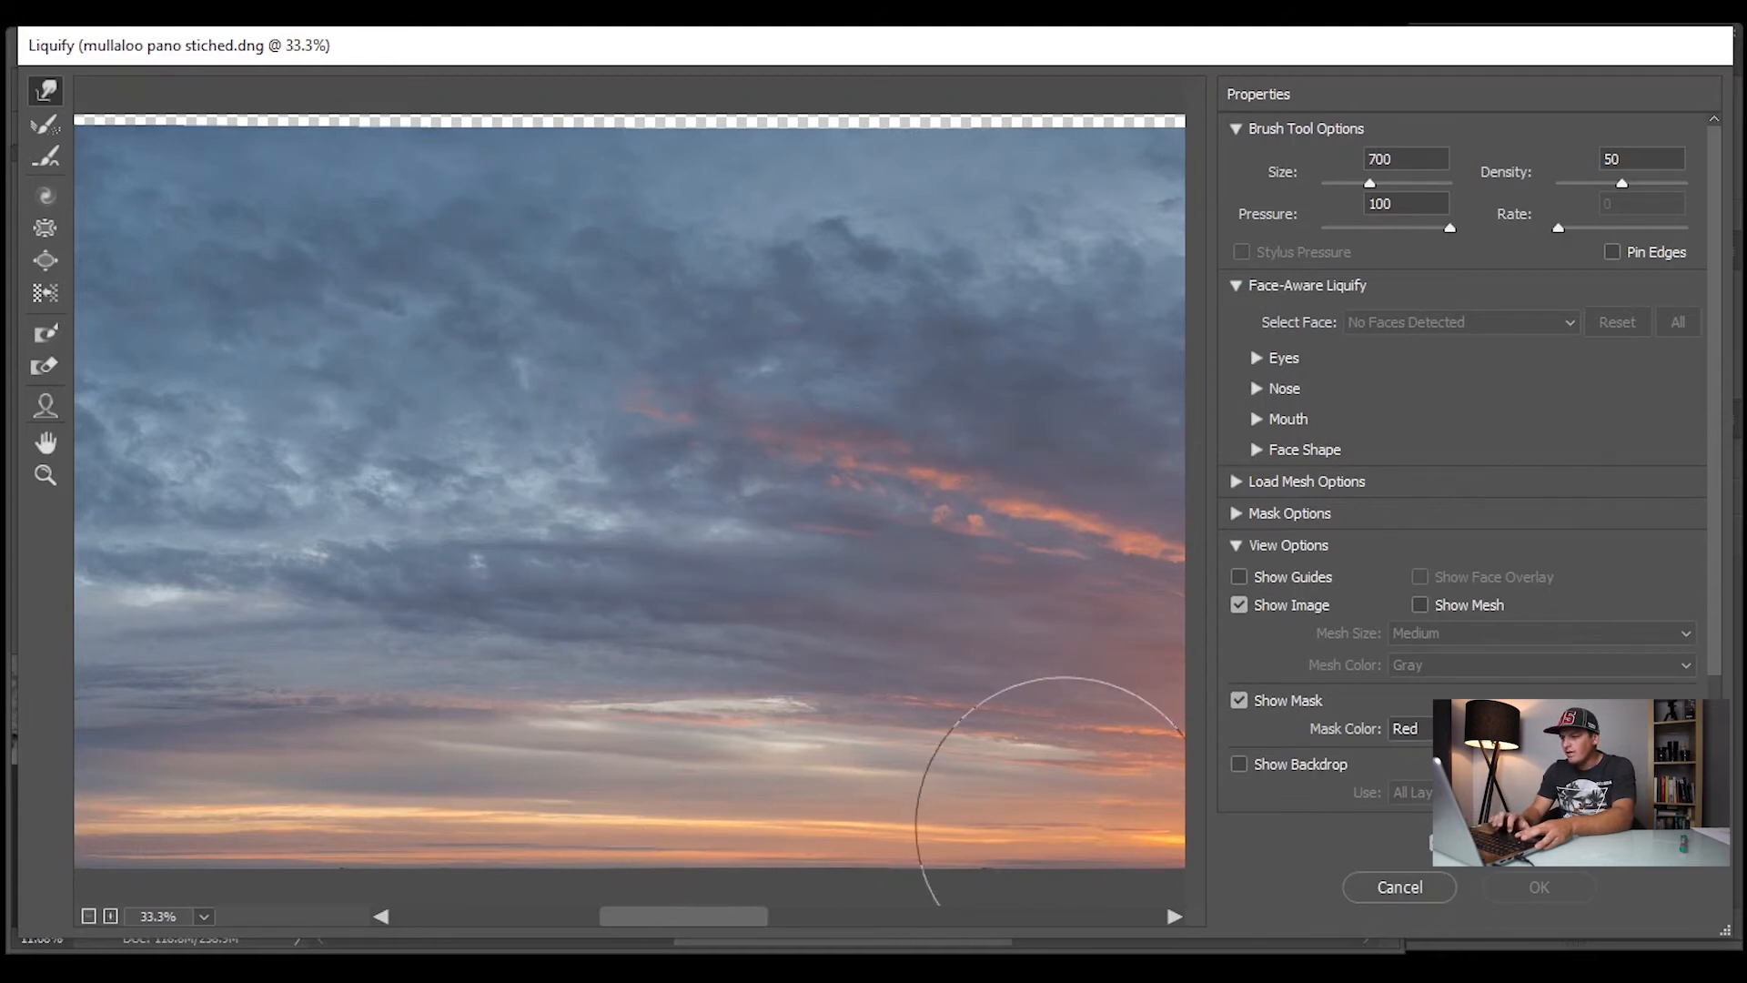
Nudge the sky's lower edge straight along the horizon on both sides of the sun and apply Liquify
left_click_drag(706, 919, 816, 922)
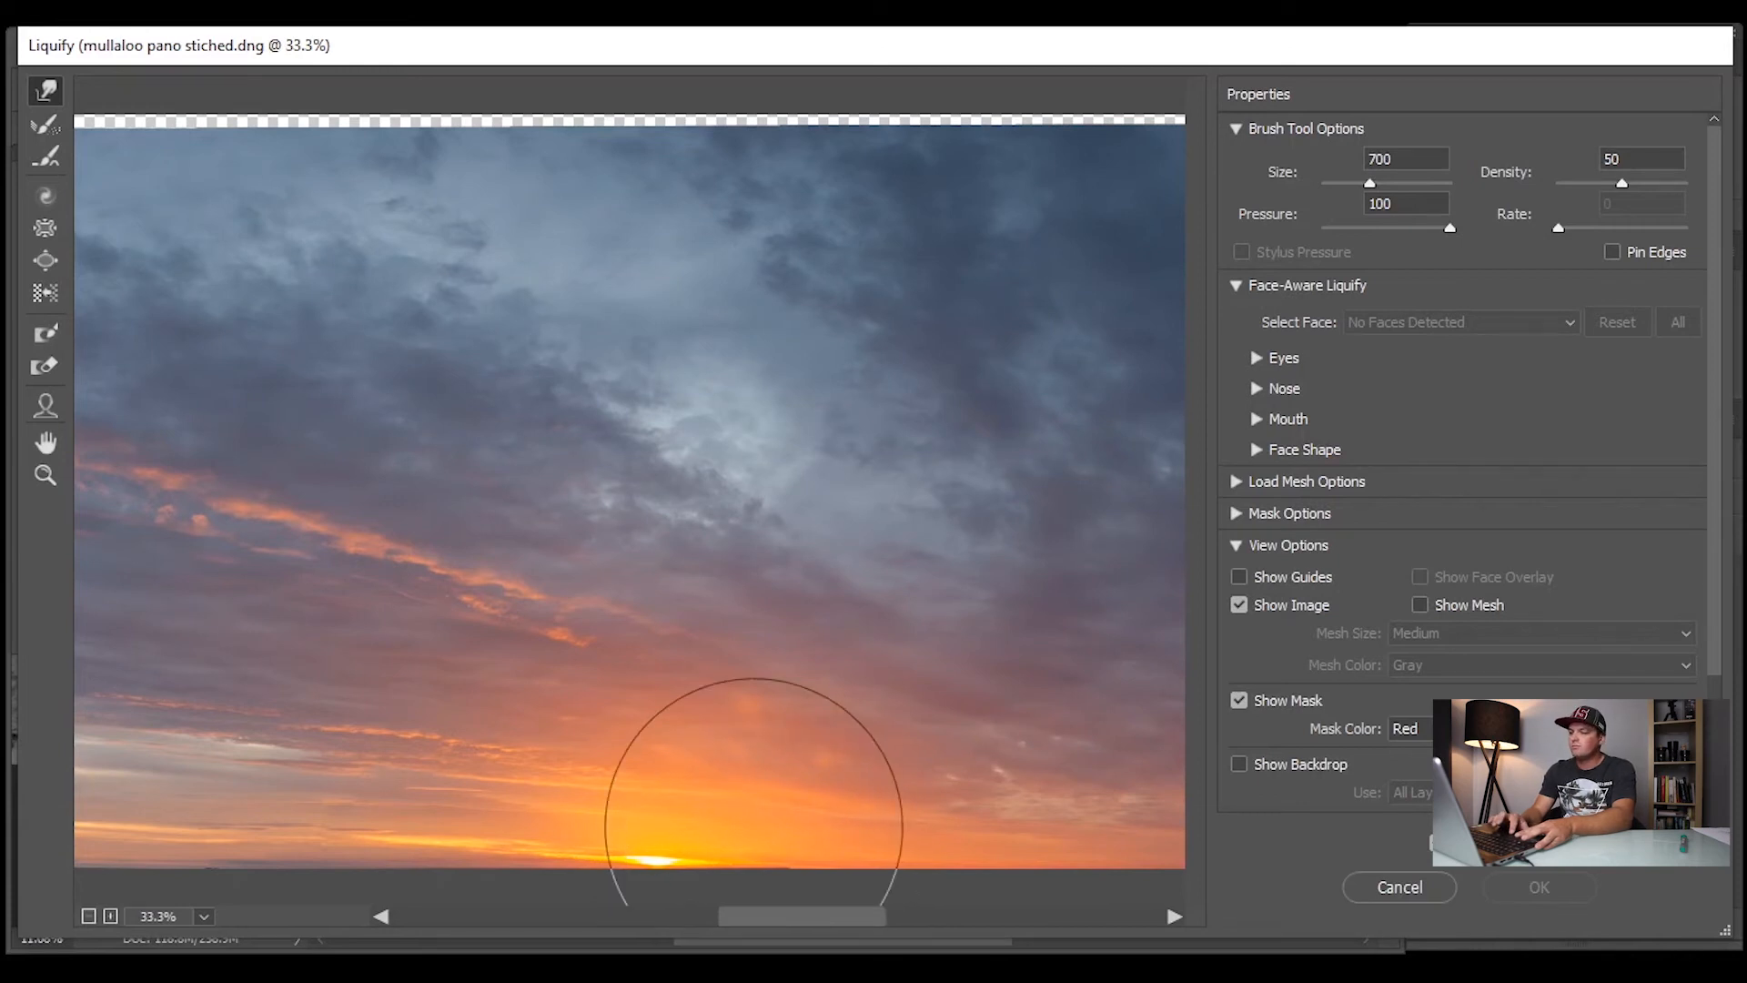
left_click_drag(758, 841, 758, 845)
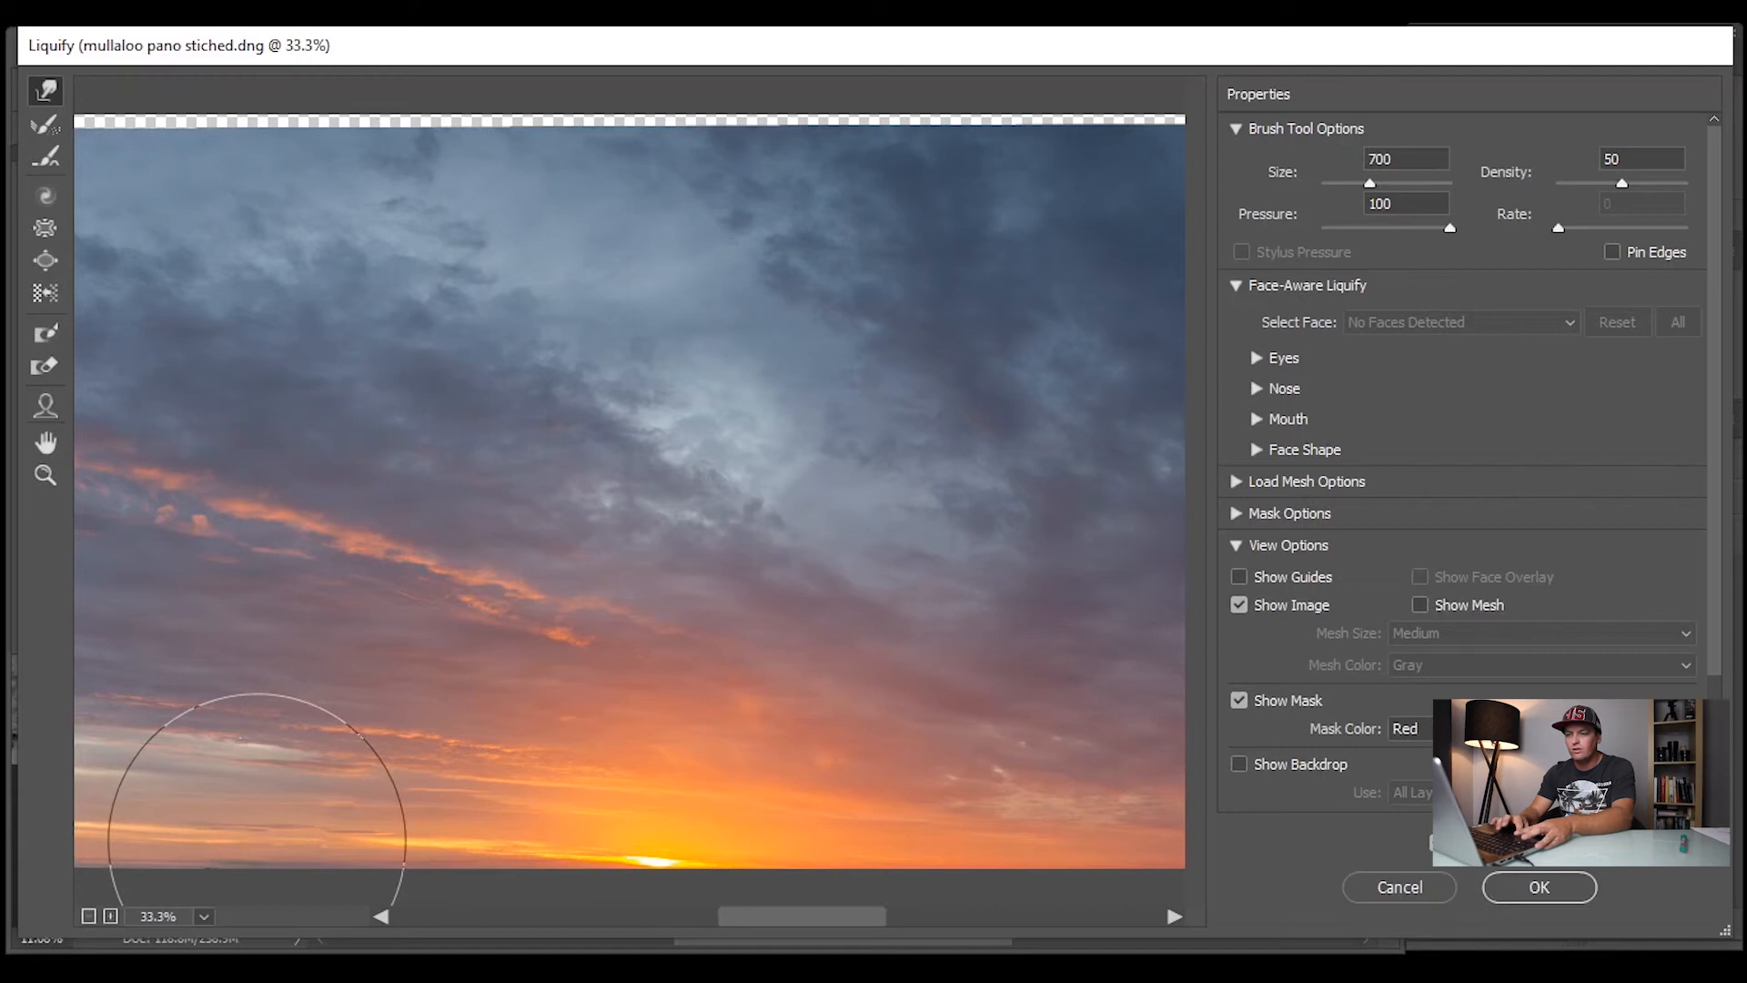
left_click_drag(846, 921, 789, 921)
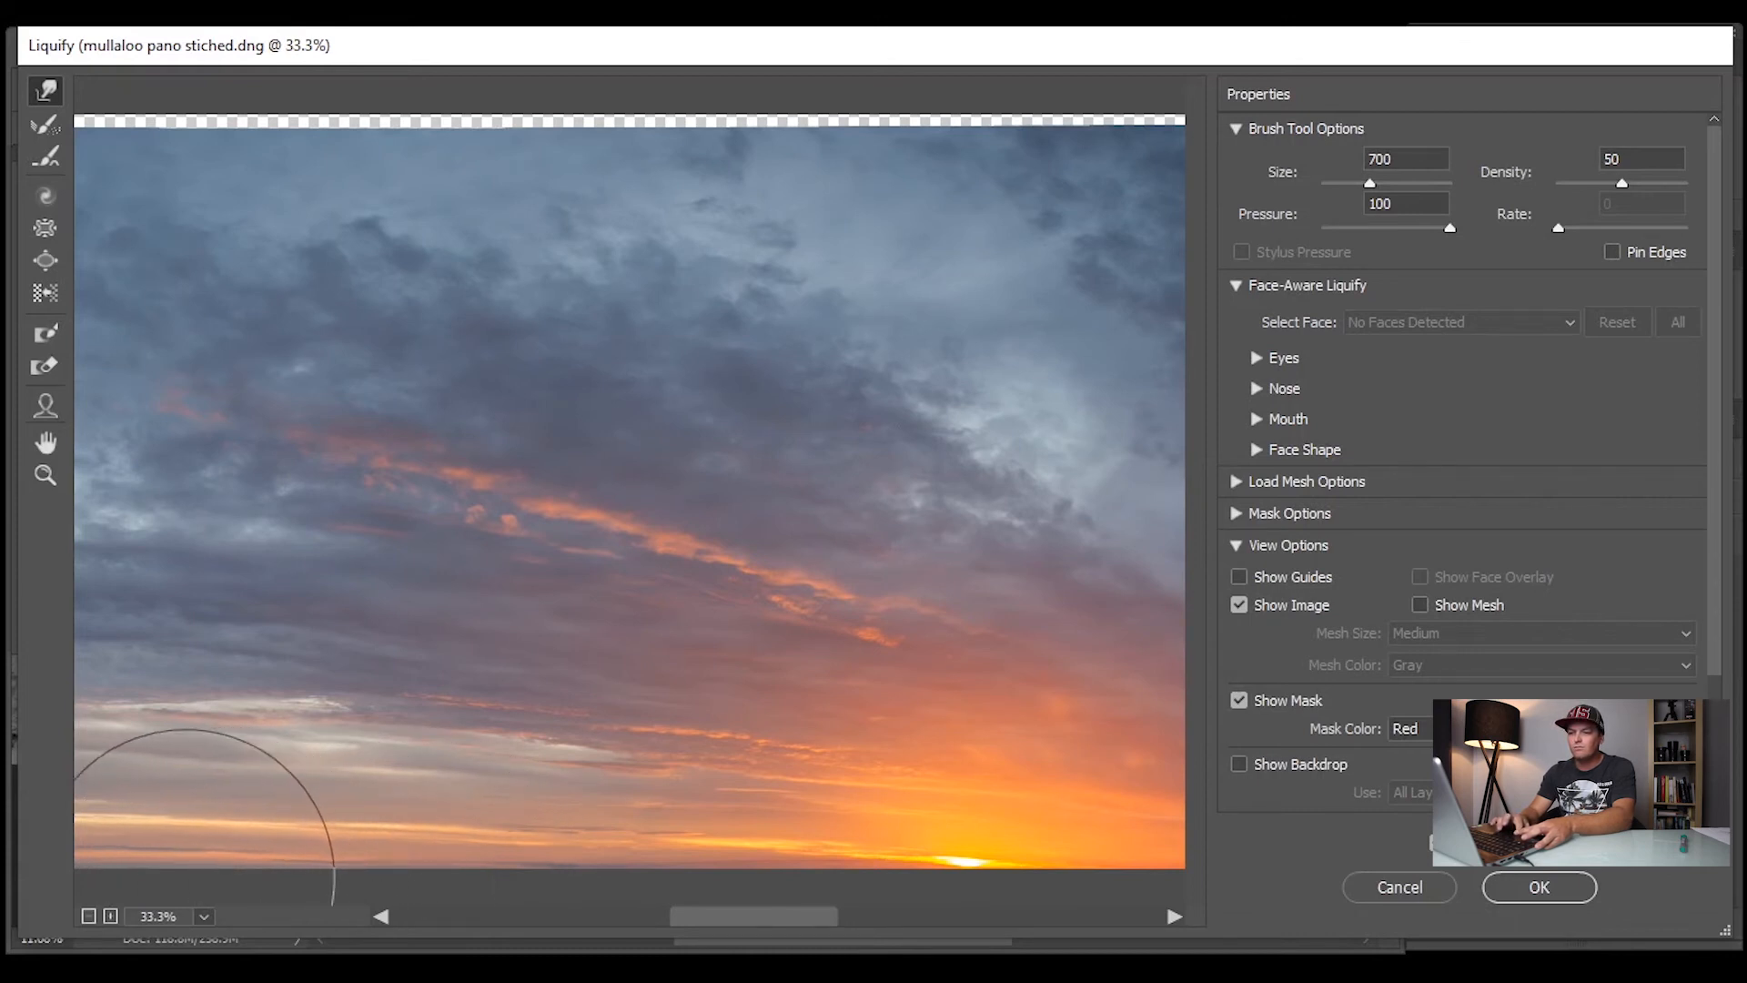
left_click_drag(787, 924, 696, 926)
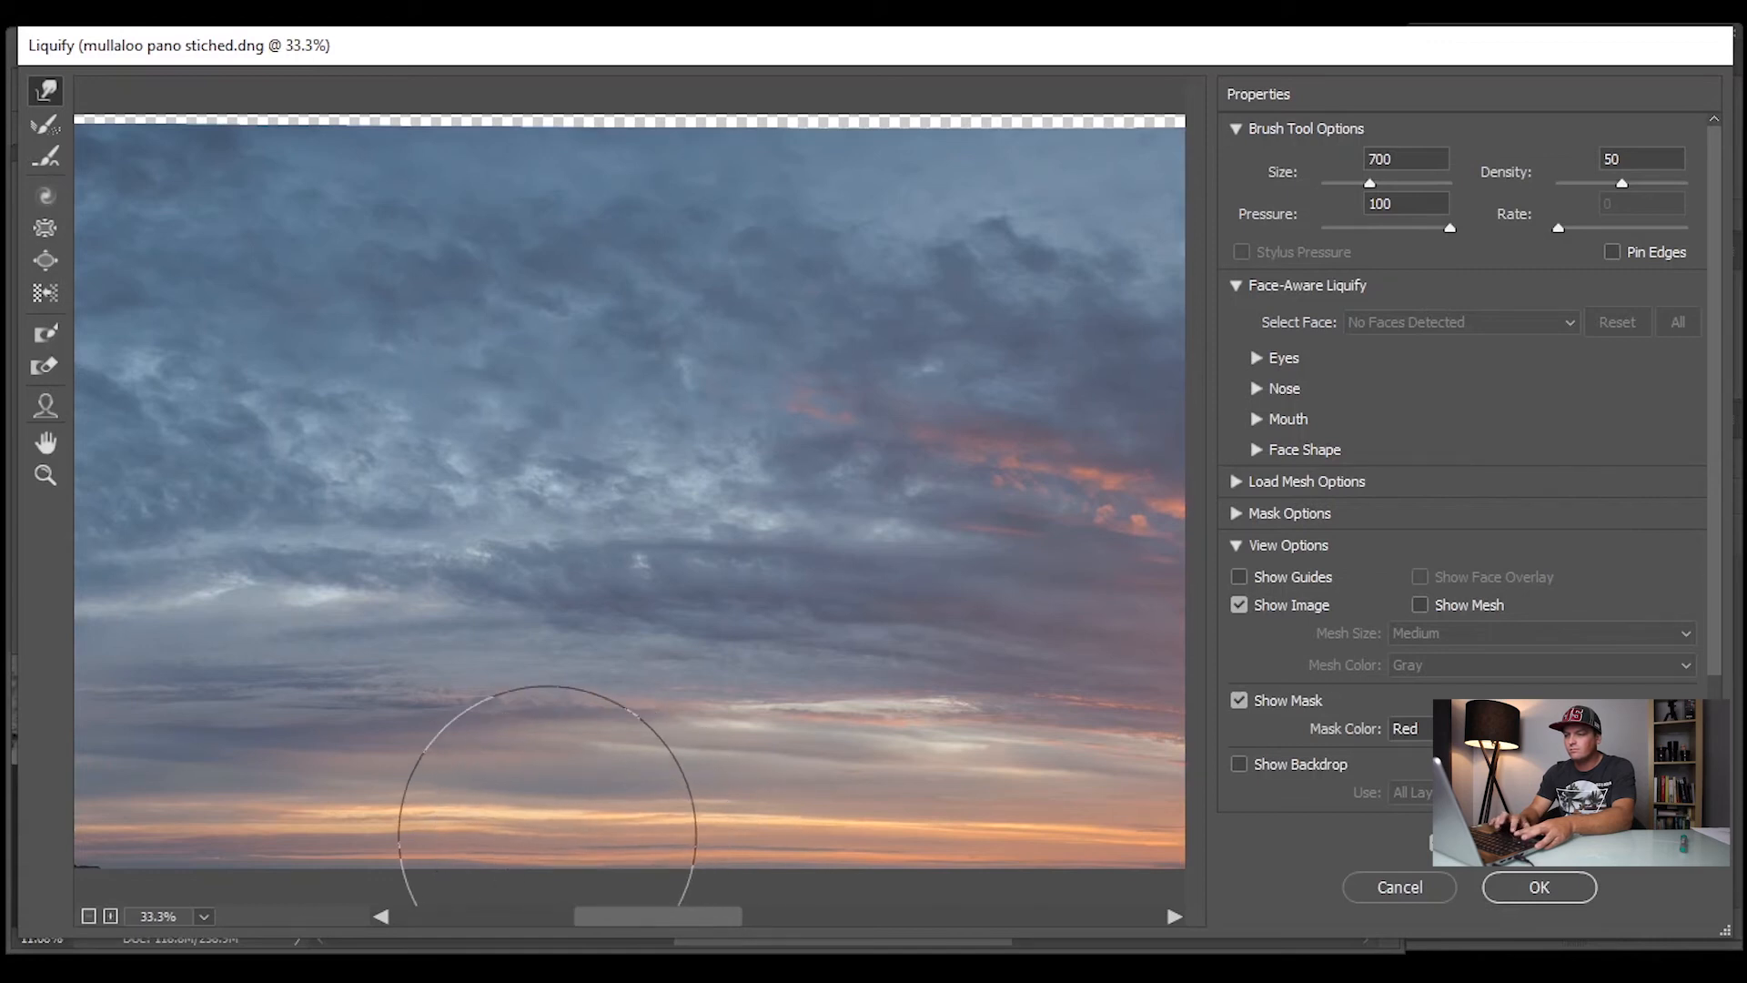
left_click_drag(670, 924, 1002, 946)
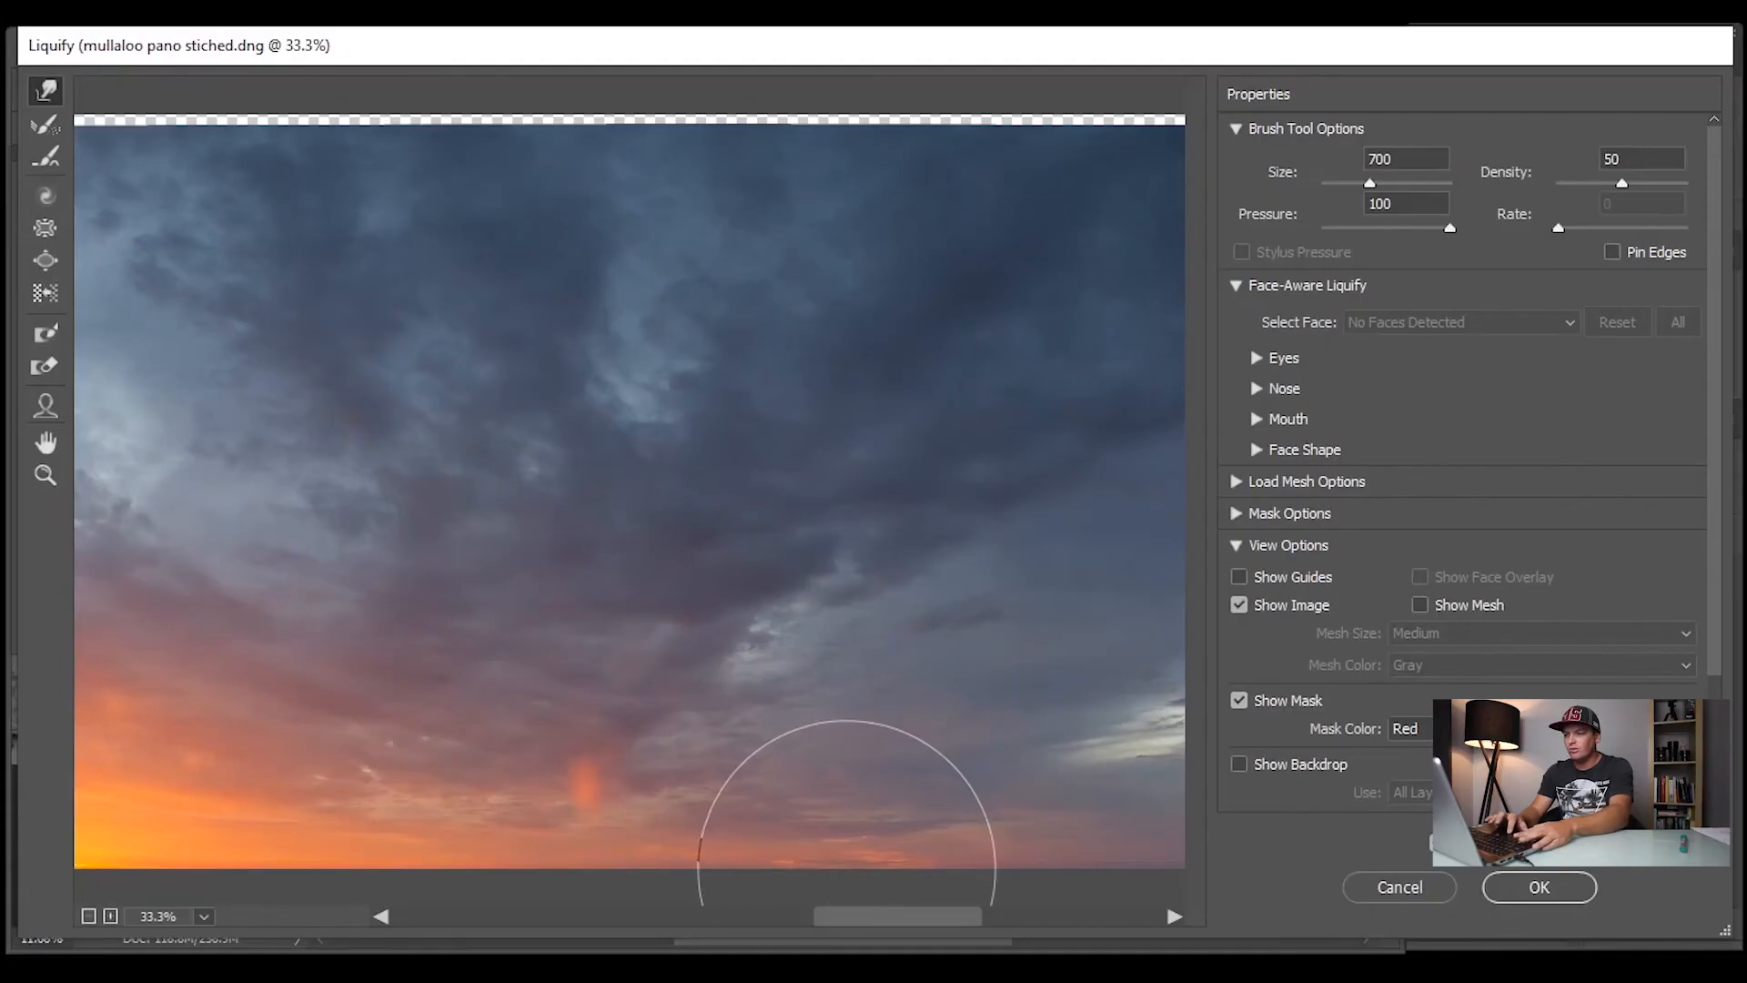
left_click_drag(908, 930, 970, 929)
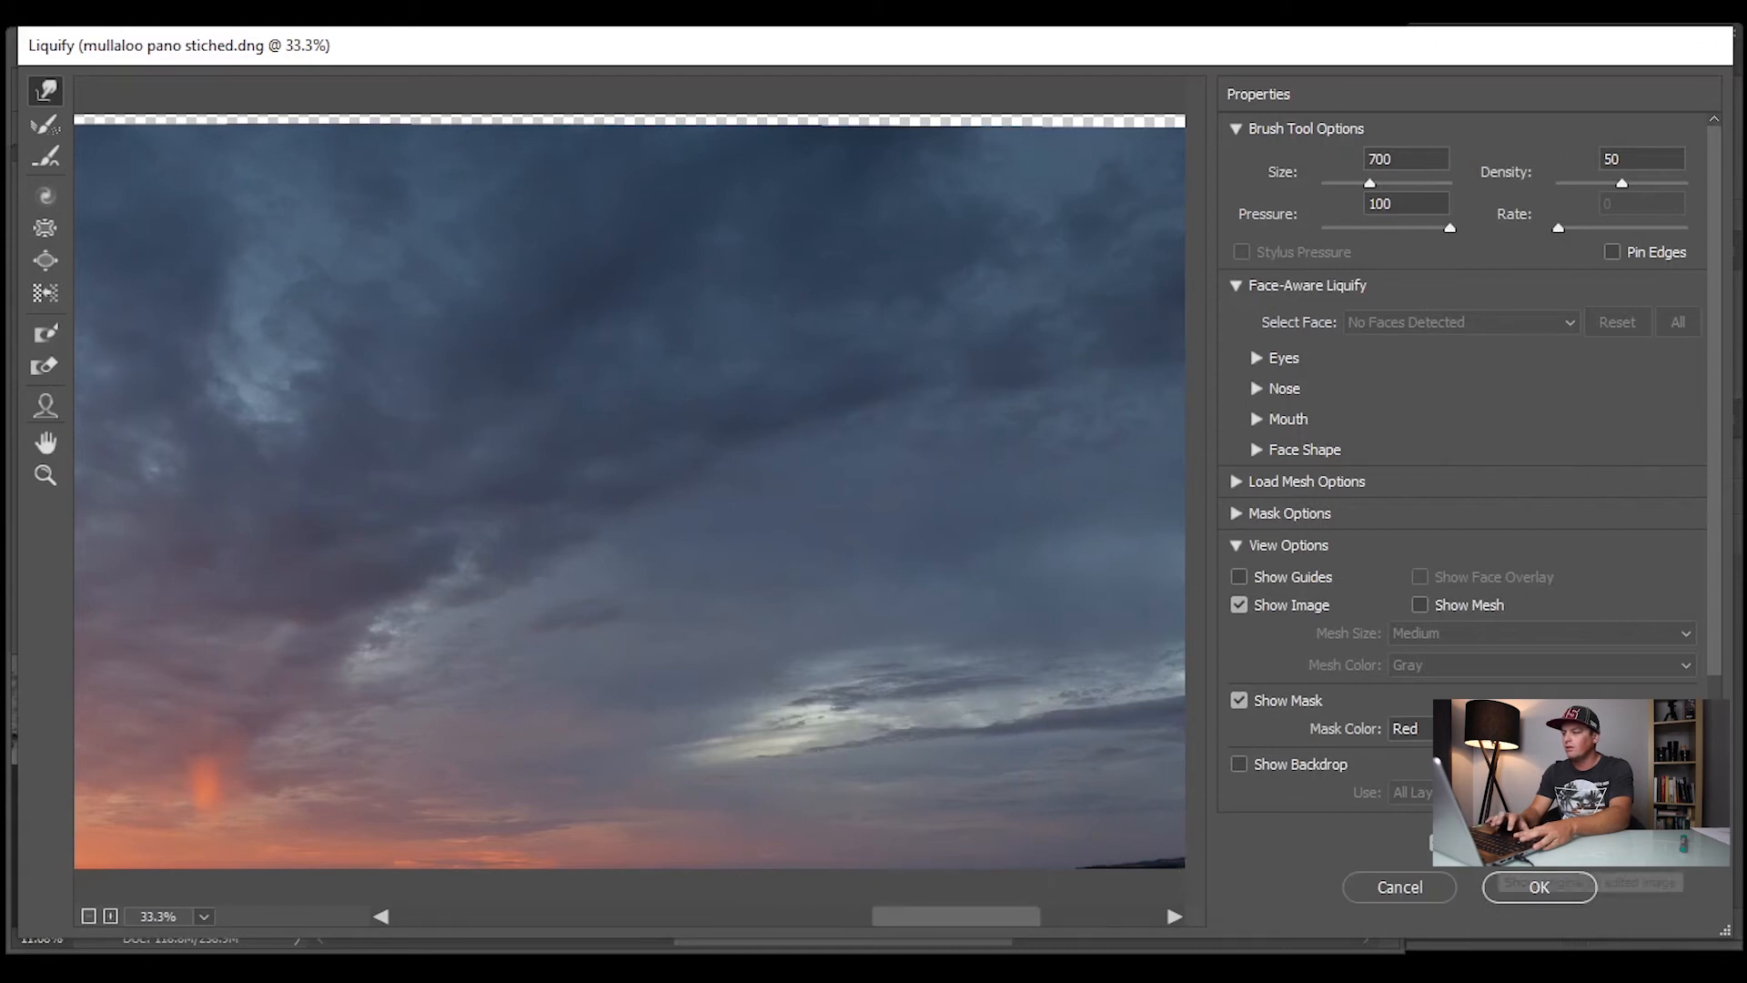
left_click(1564, 890)
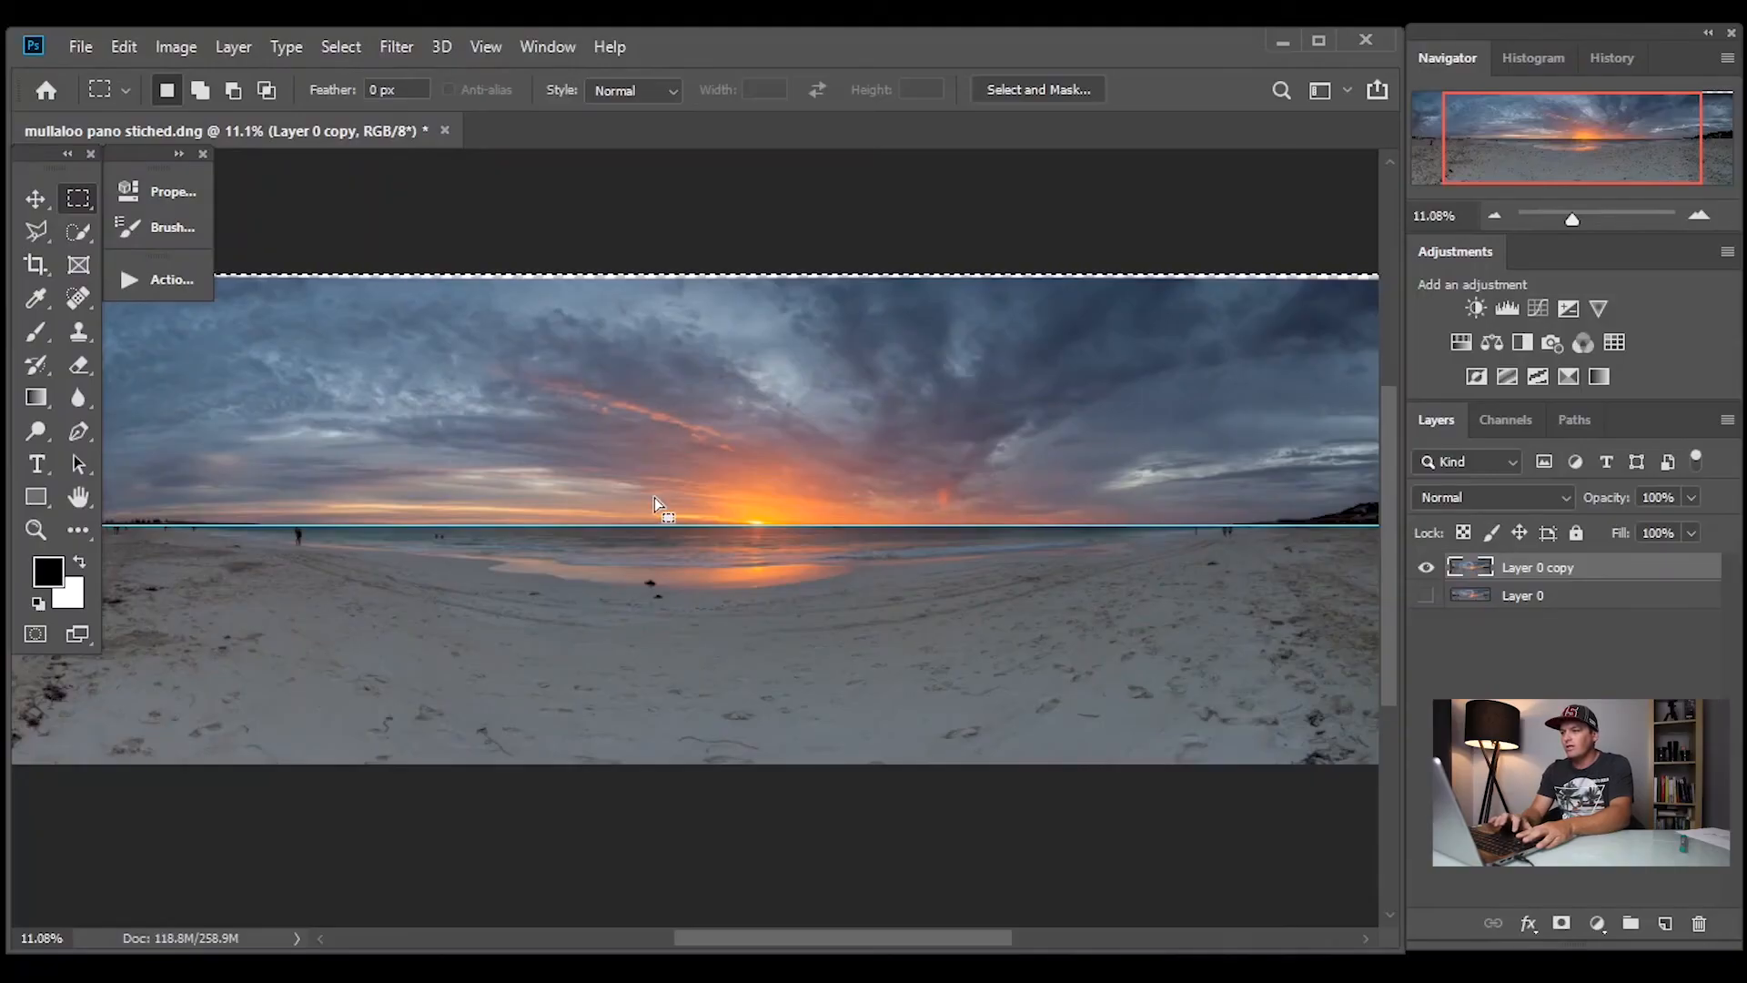
Invert the selection to the sea and beach below the horizon and open the Liquify filter on it
left_click(342, 47)
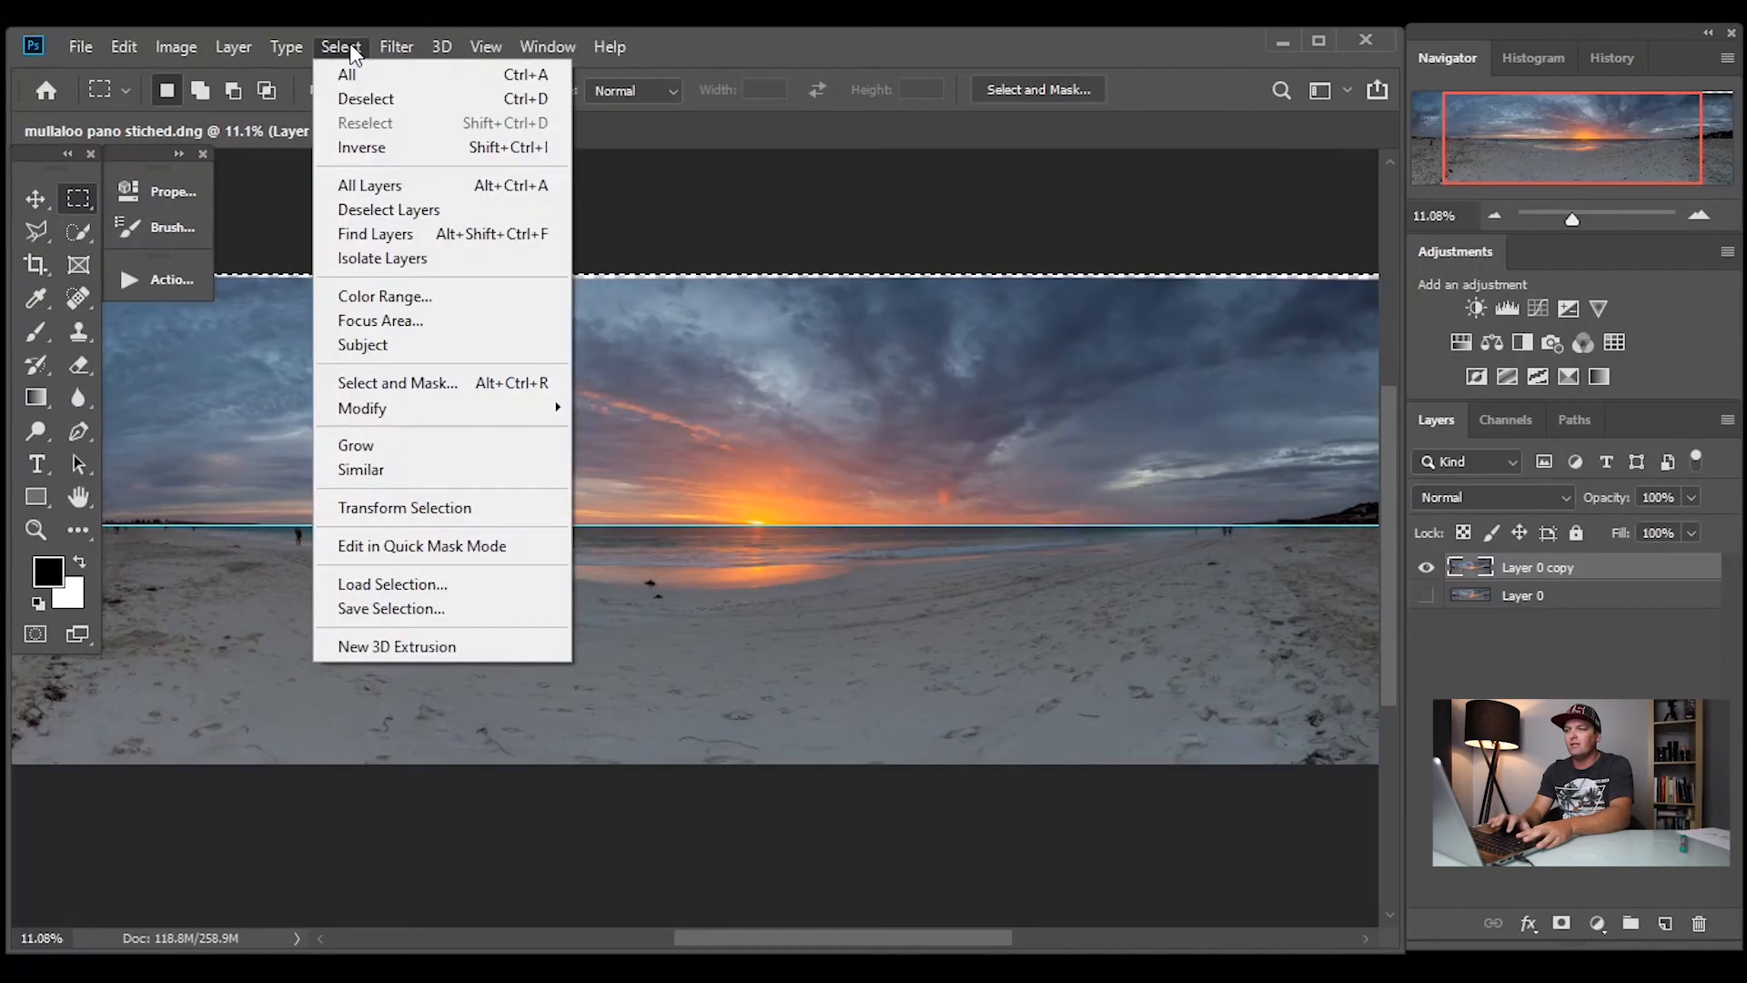
left_click(373, 152)
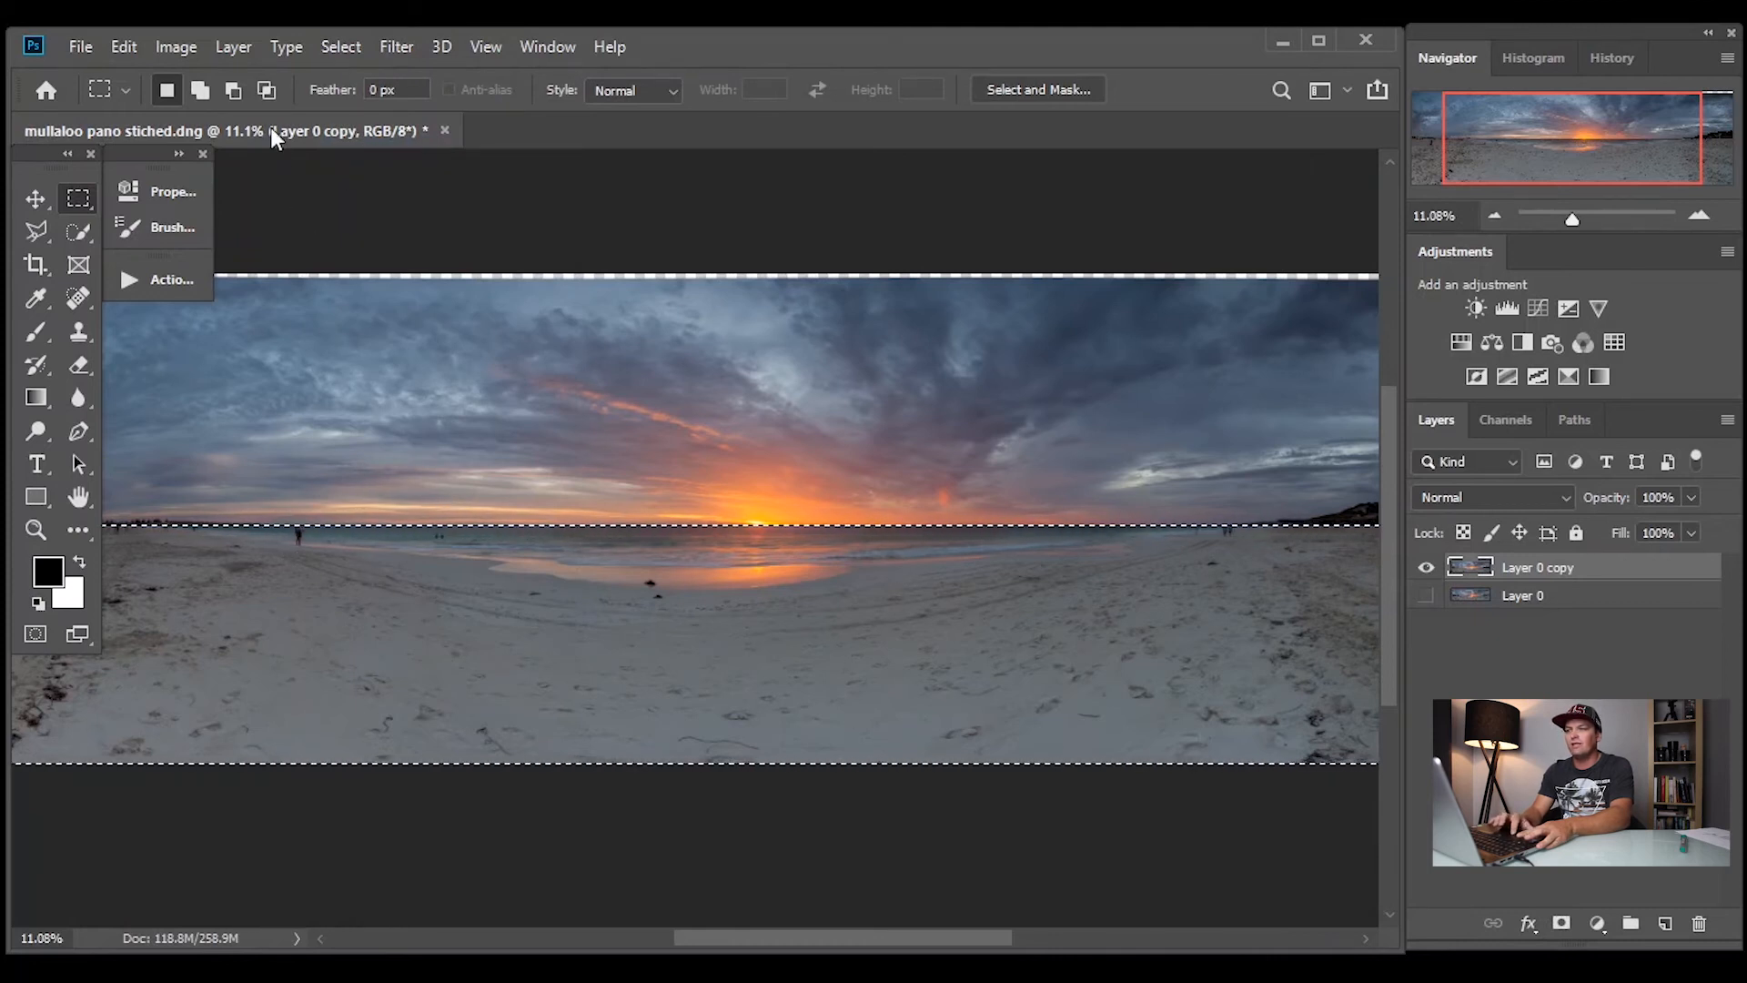
left_click(379, 50)
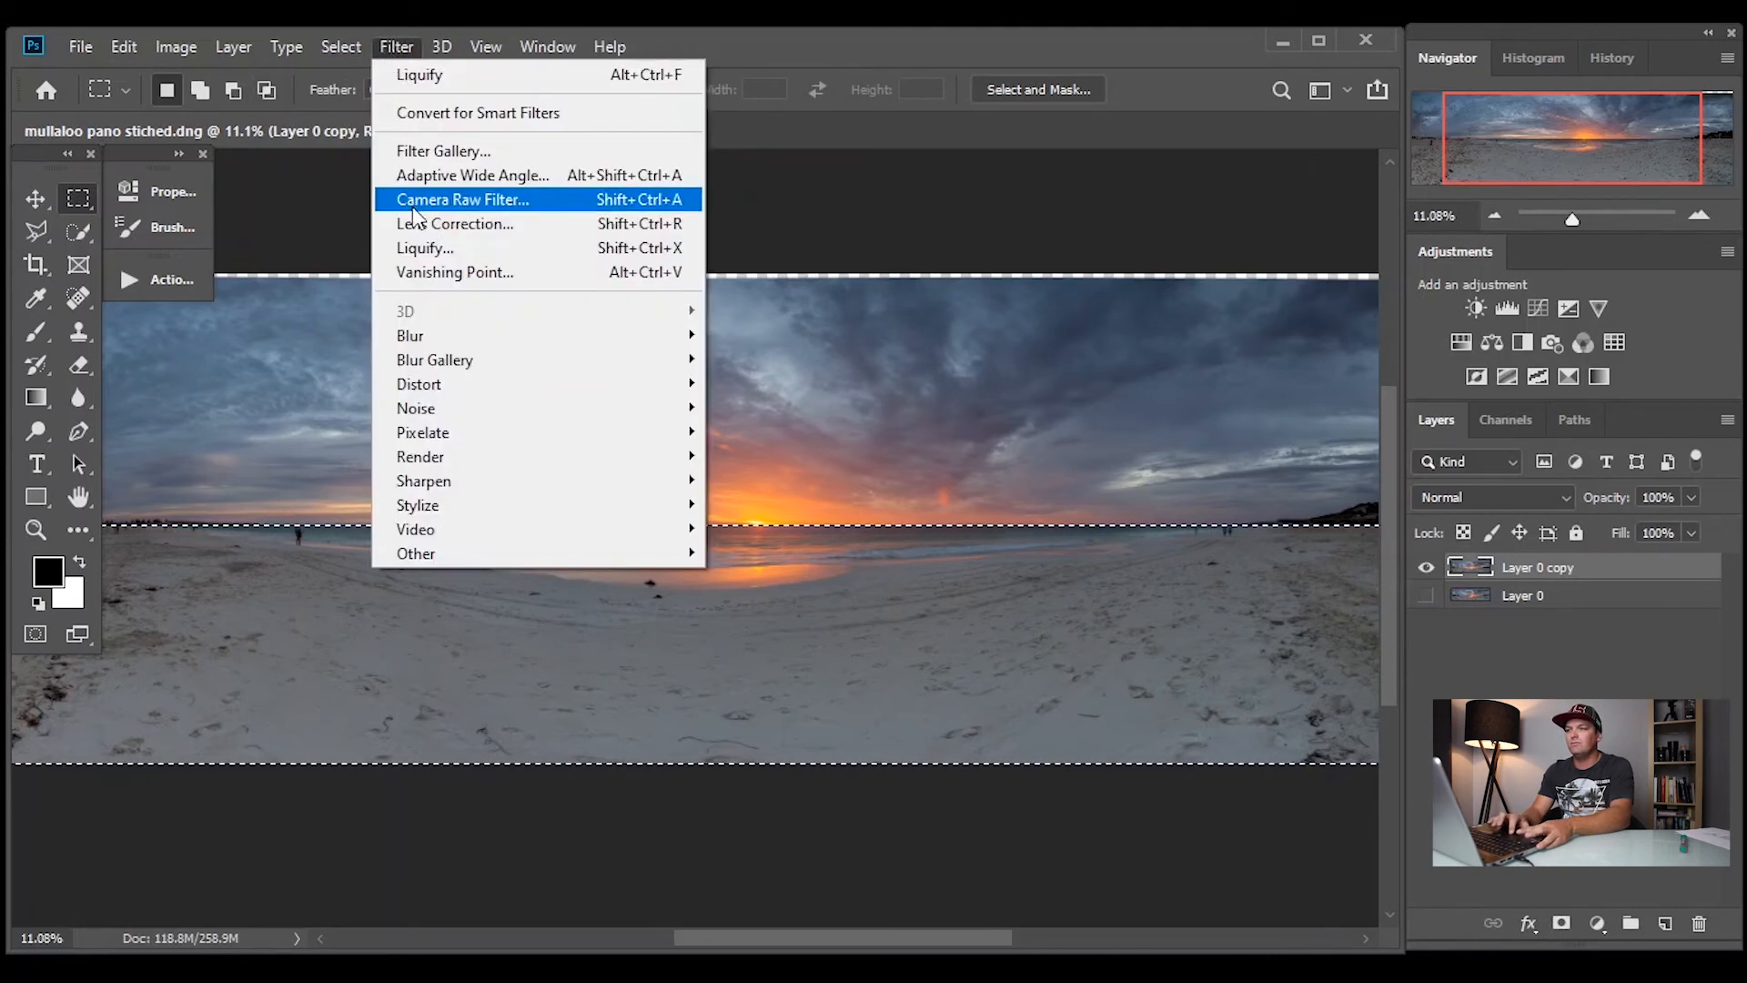
left_click(422, 250)
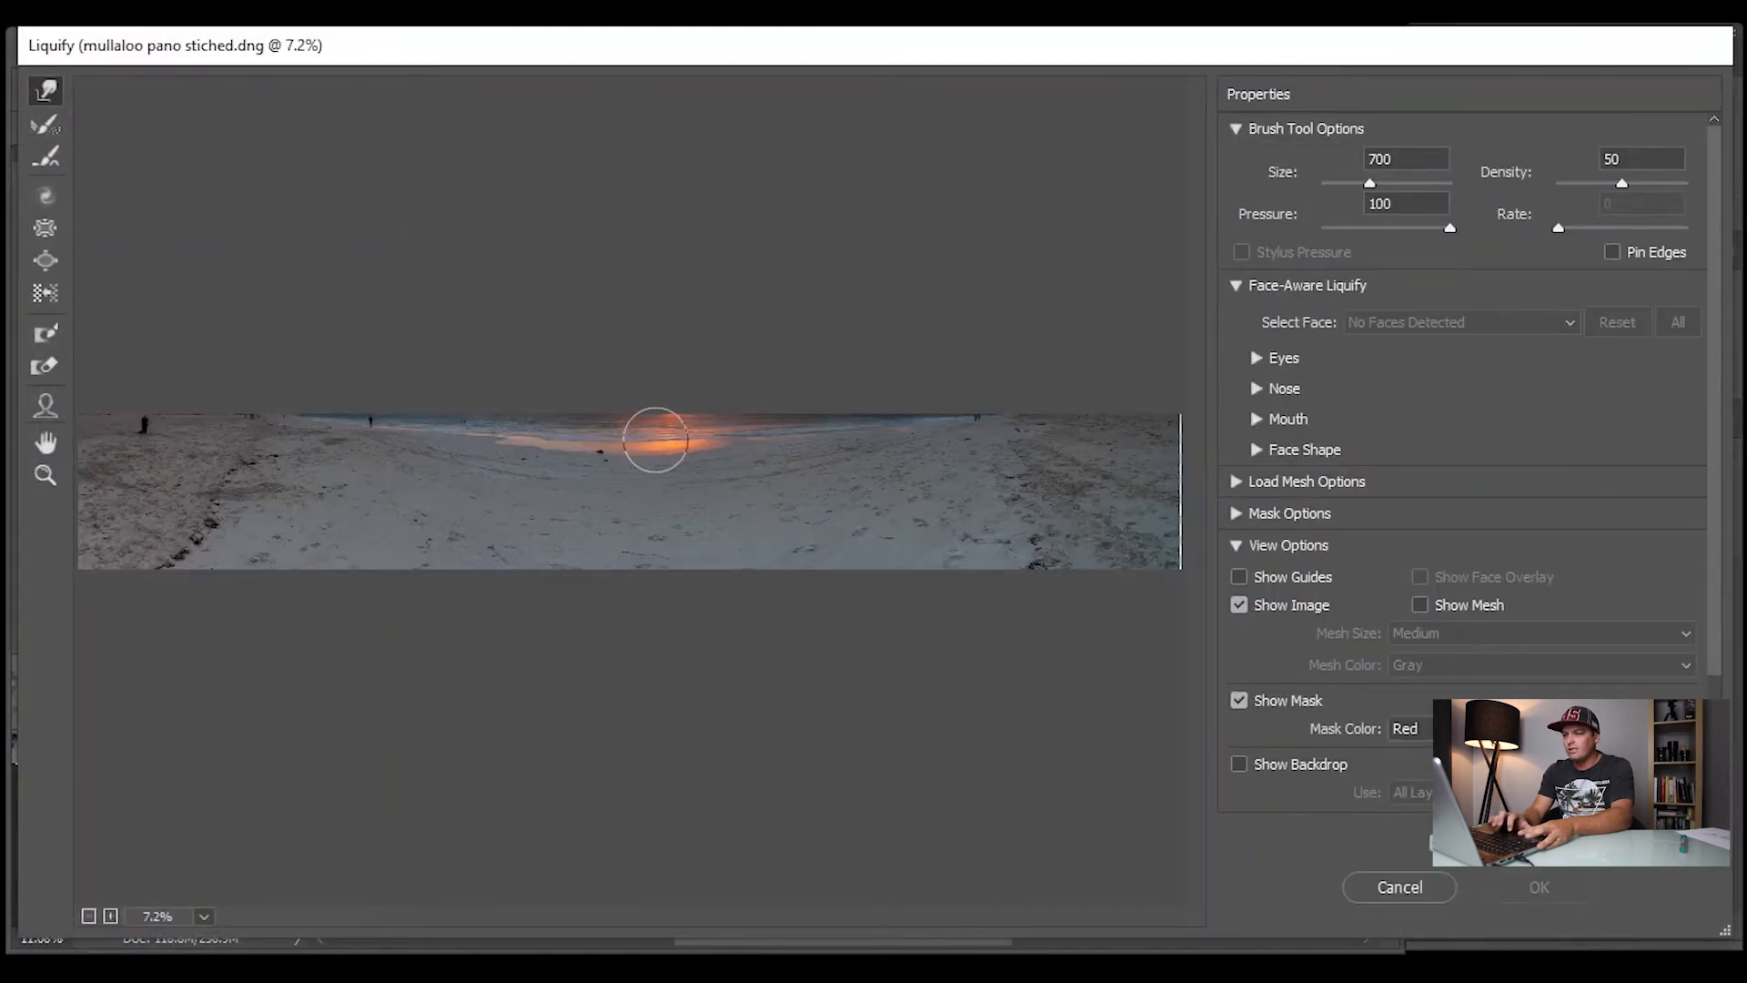
Reduce the Liquify brush size to 300 and nudge the sea's upper edge around the sun's reflection
left_click(110, 915)
left_click(110, 915)
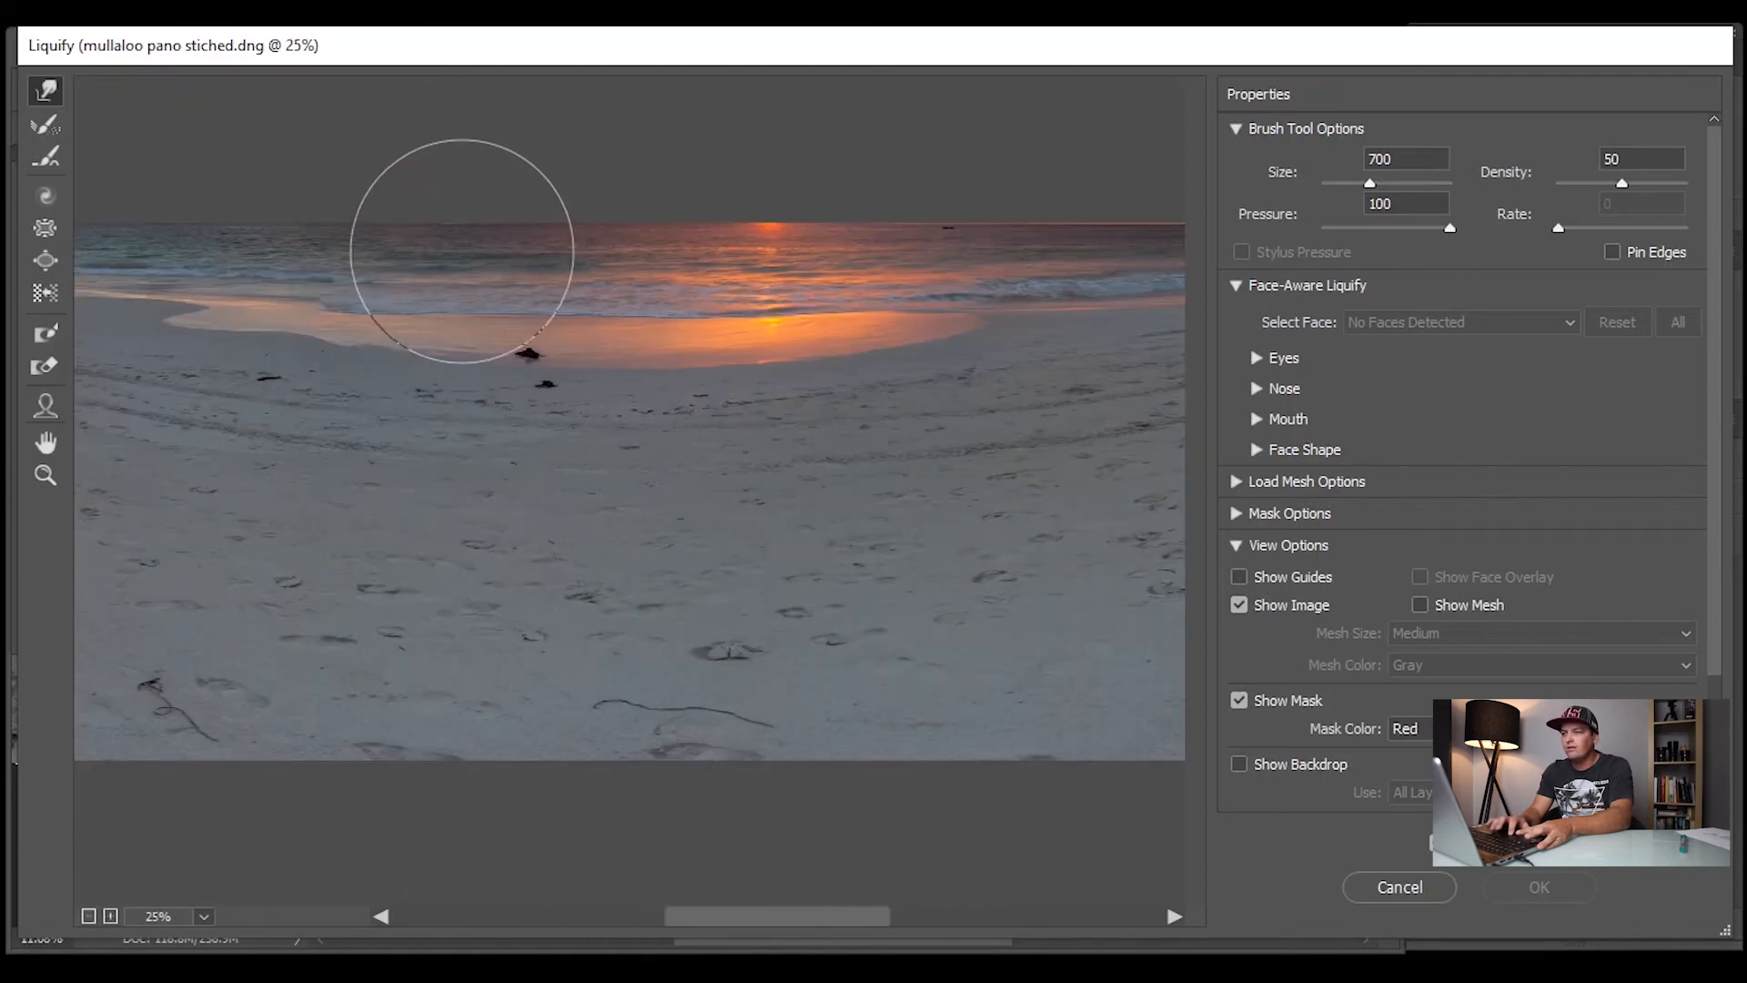
key("bracketleft")
key("bracketleft")
key("bracketleft")
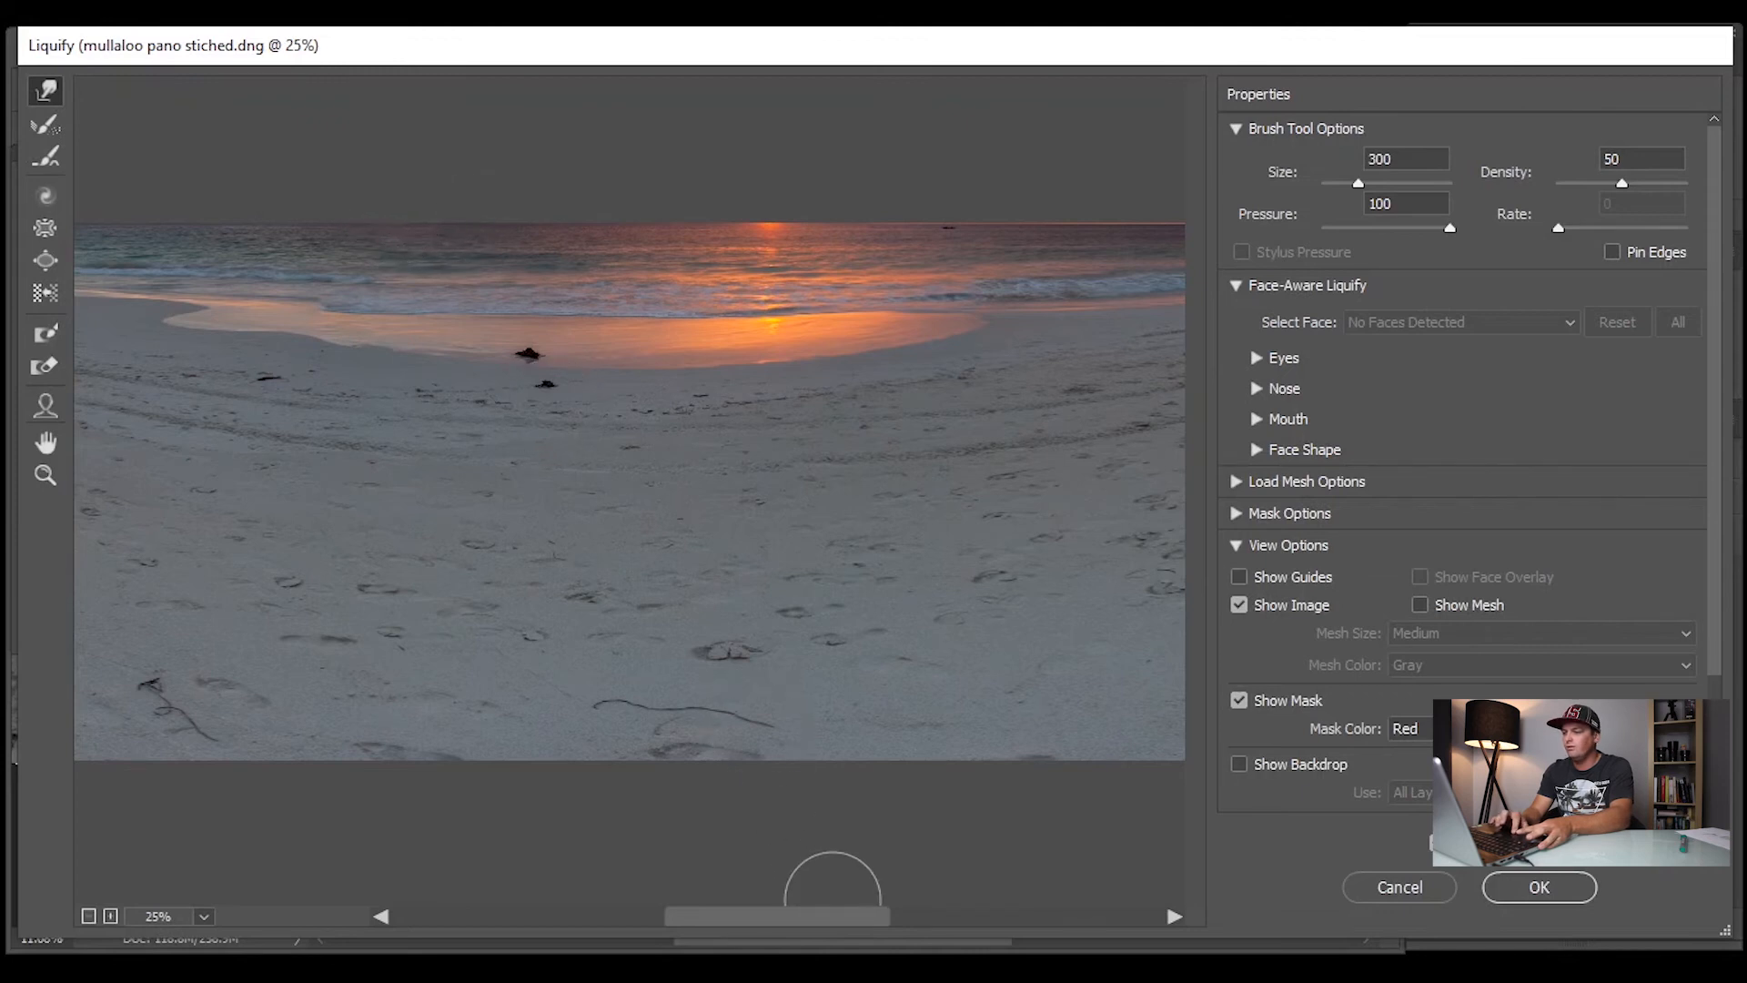
Even out the sea's upper edge from the standing couple to the walkers beyond the sun, apply Liquify and inspect the horizon there
left_click_drag(839, 920, 727, 917)
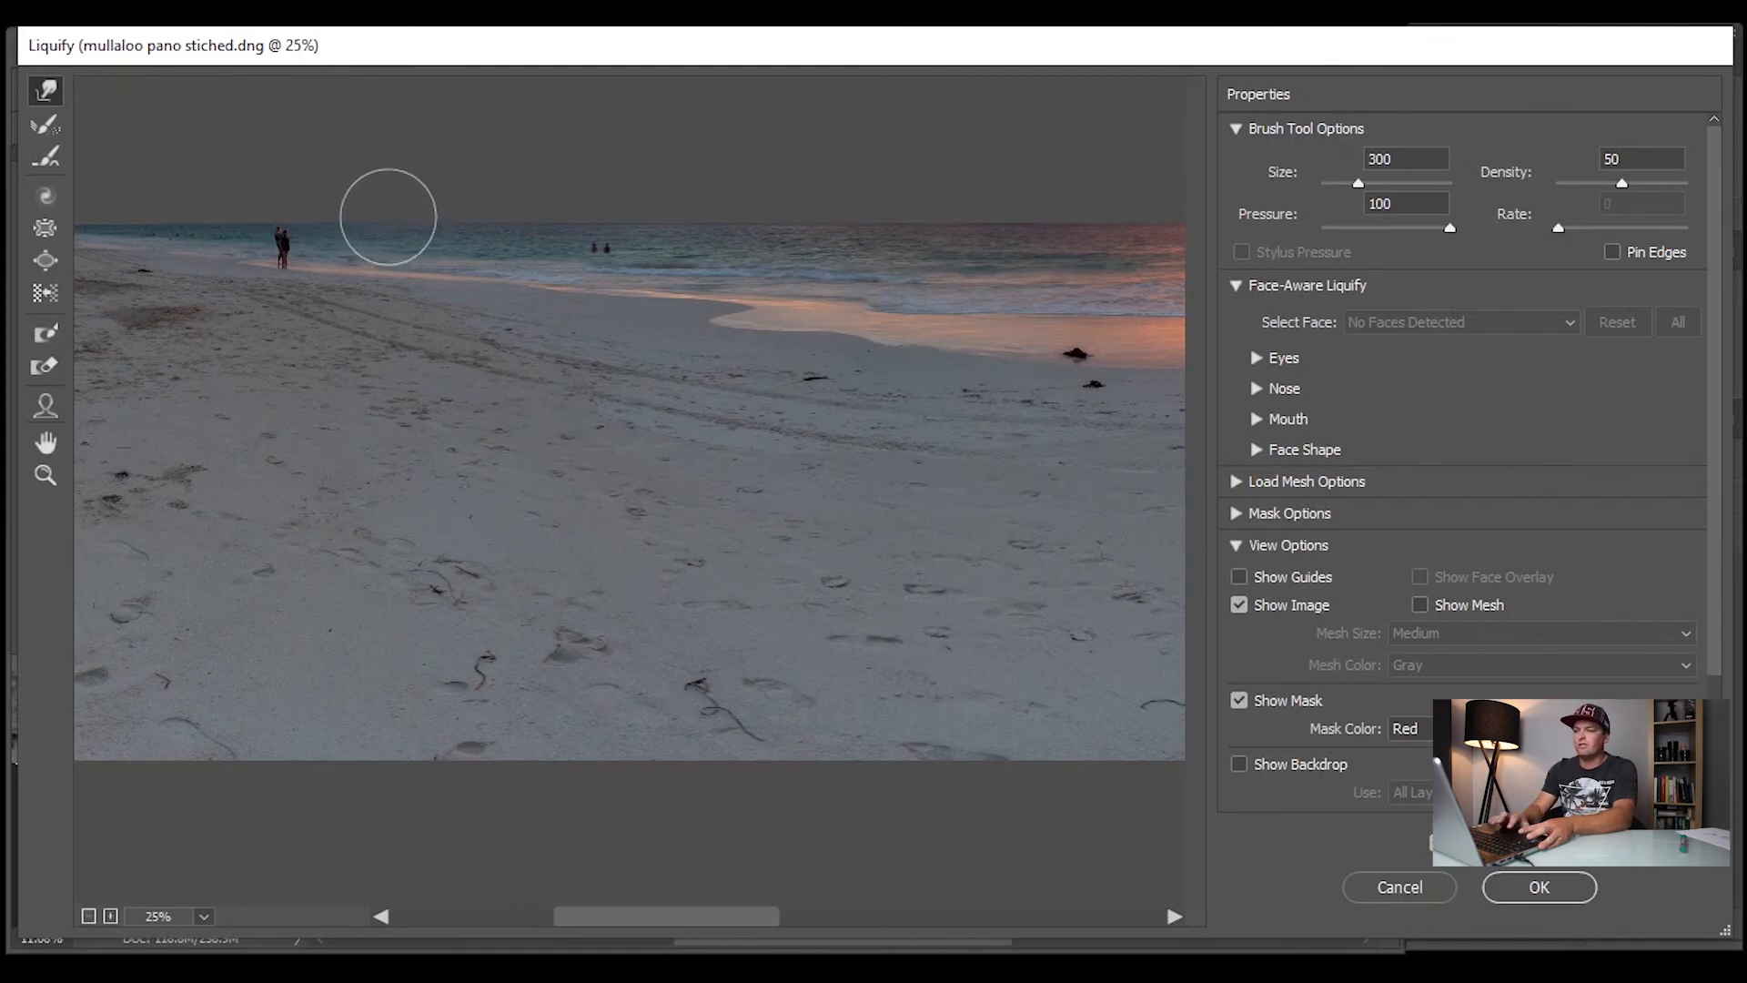
scroll(710, 920, "left", 5)
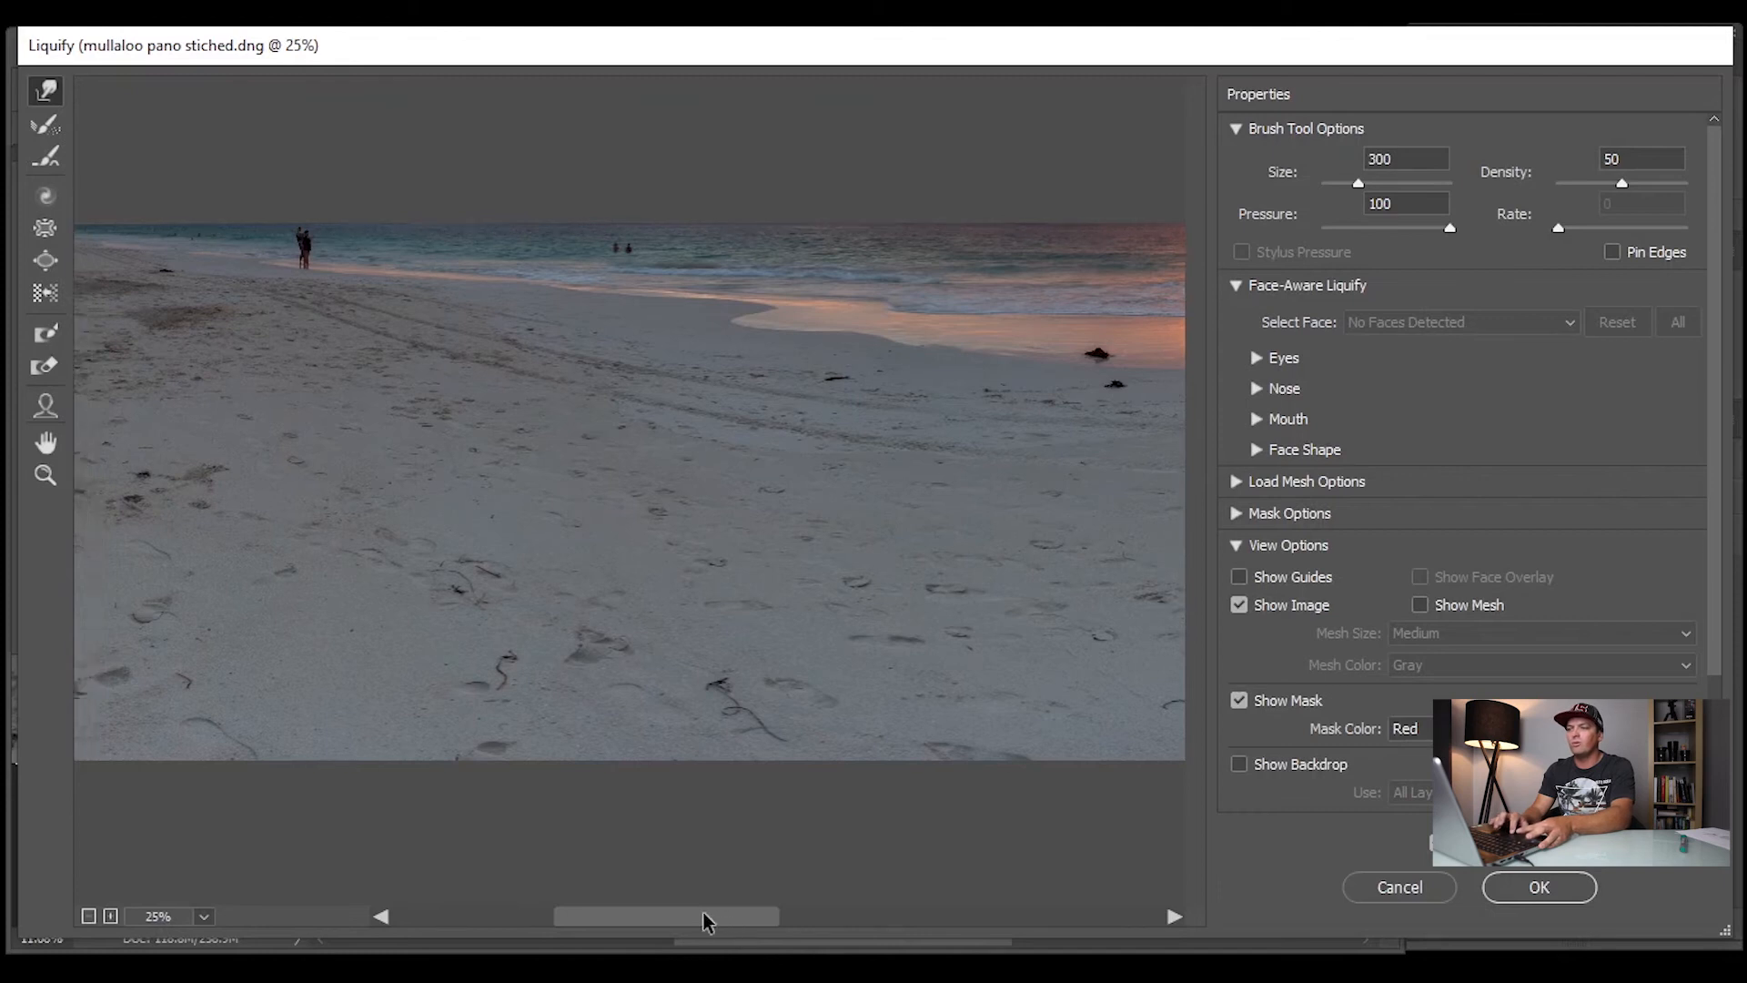
scroll(816, 928, "right", 5)
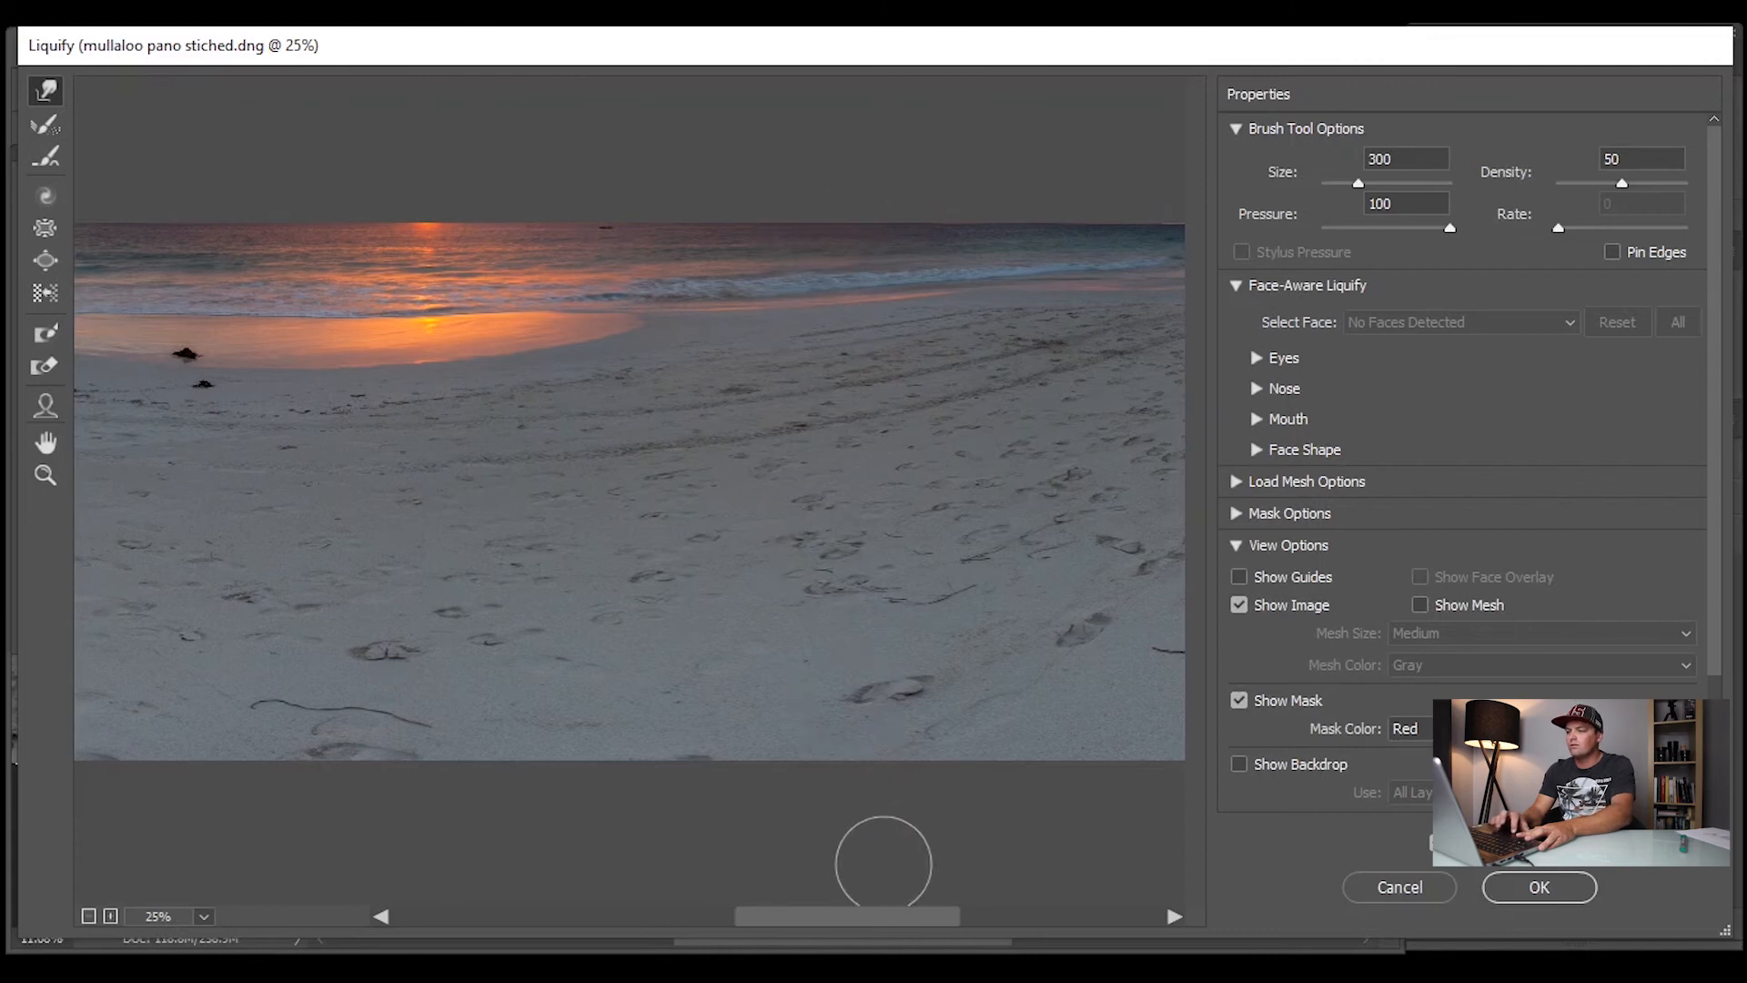
left_click_drag(896, 919, 1063, 919)
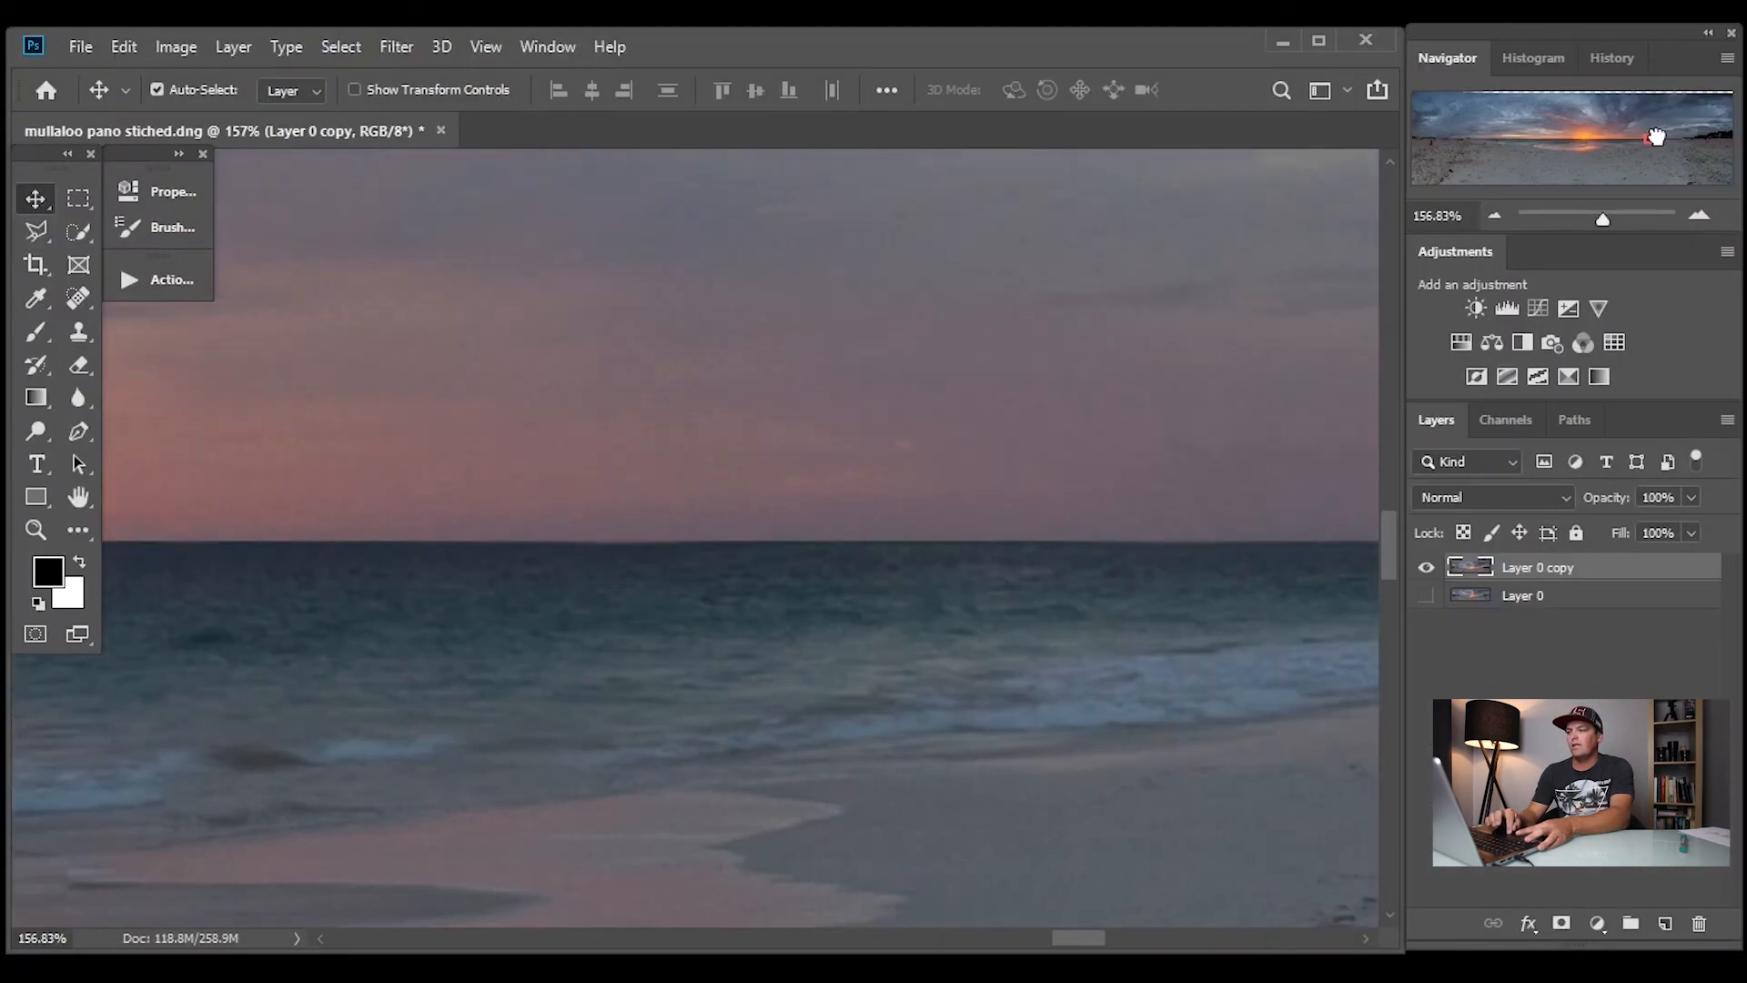
left_click_drag(1651, 137, 1672, 136)
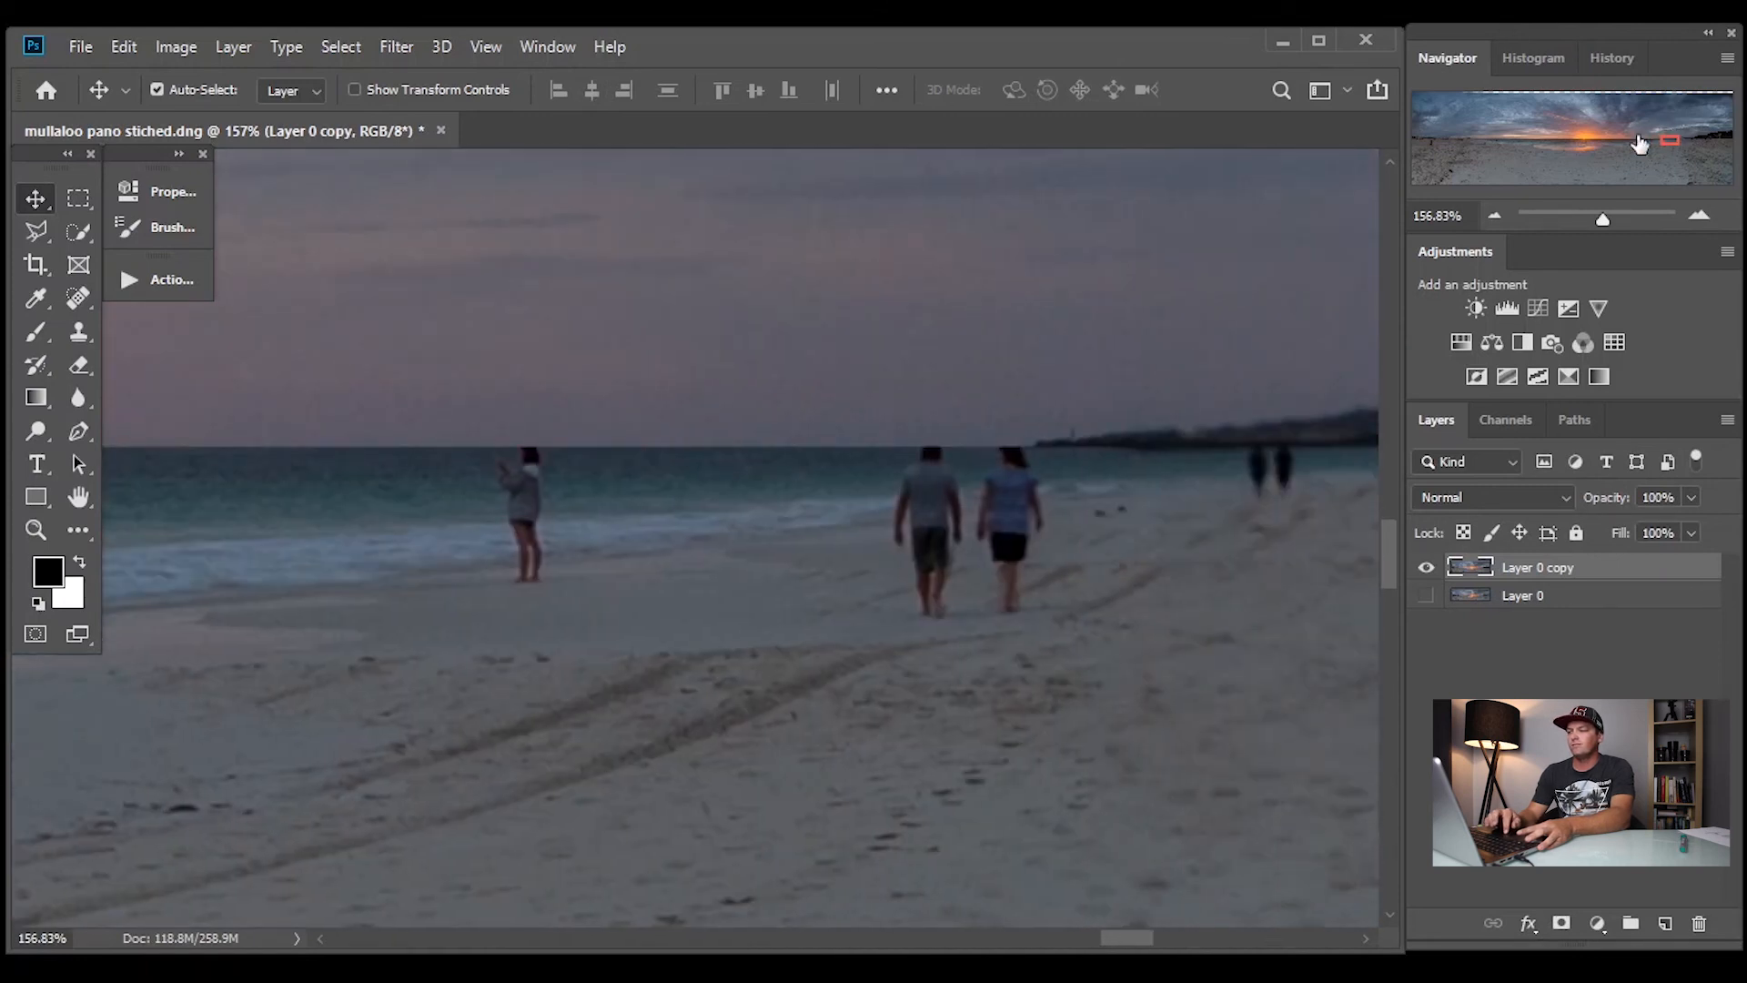